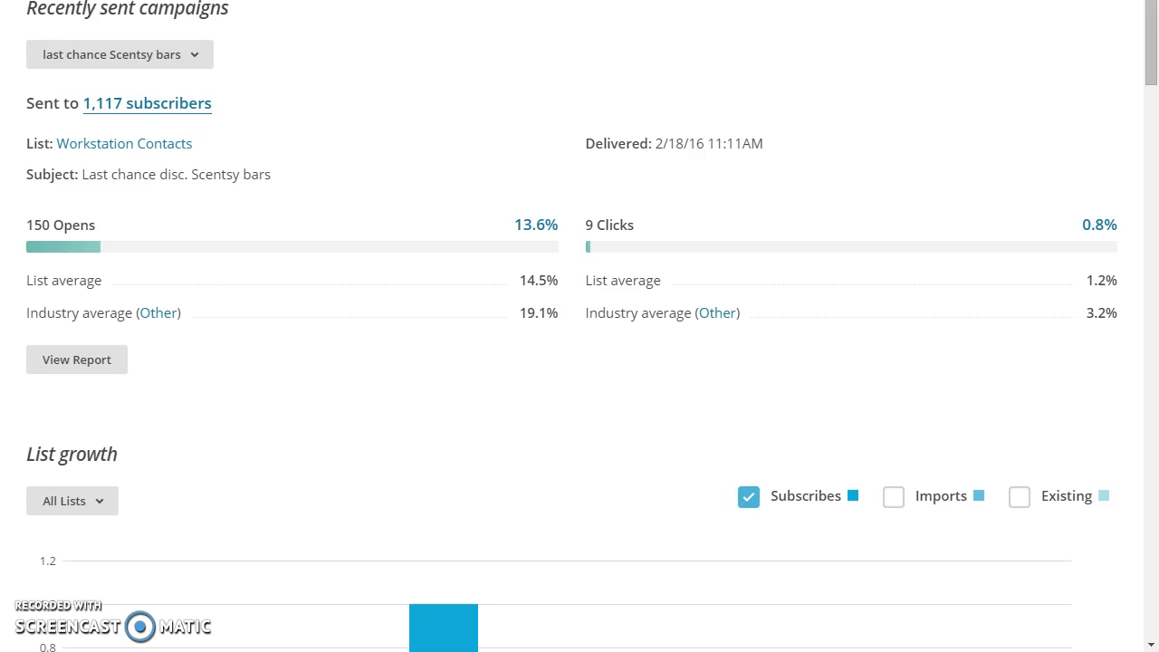
Step: Open the campaigns list and look through the previously sent email campaigns
scroll(579, 326, up, 3)
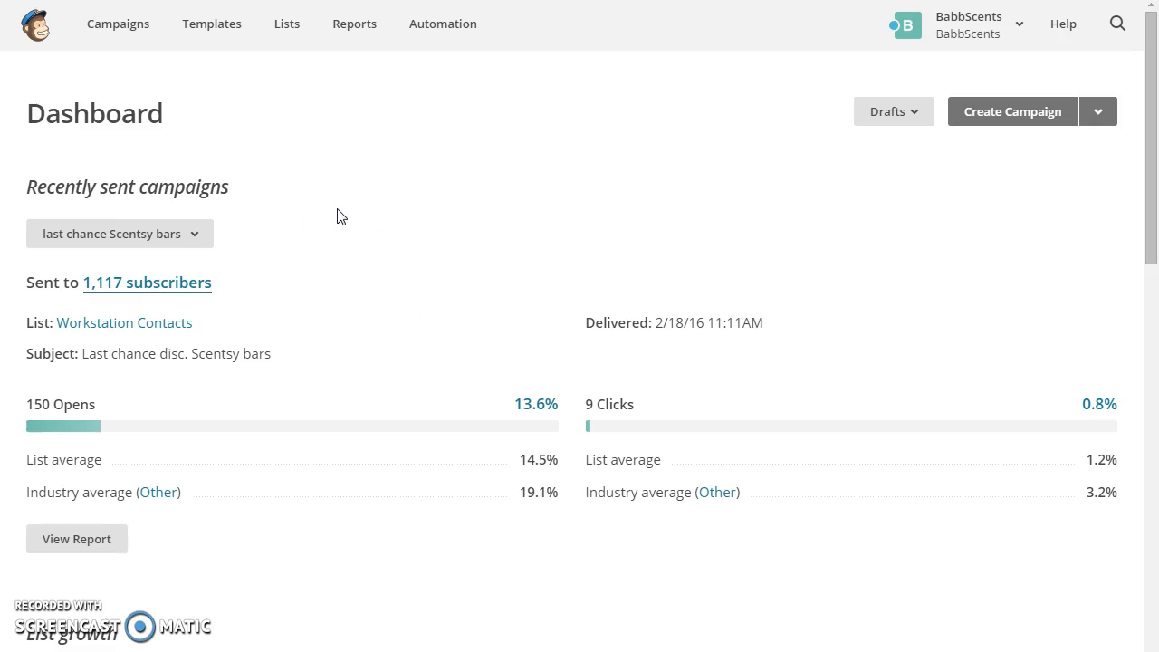
click(116, 25)
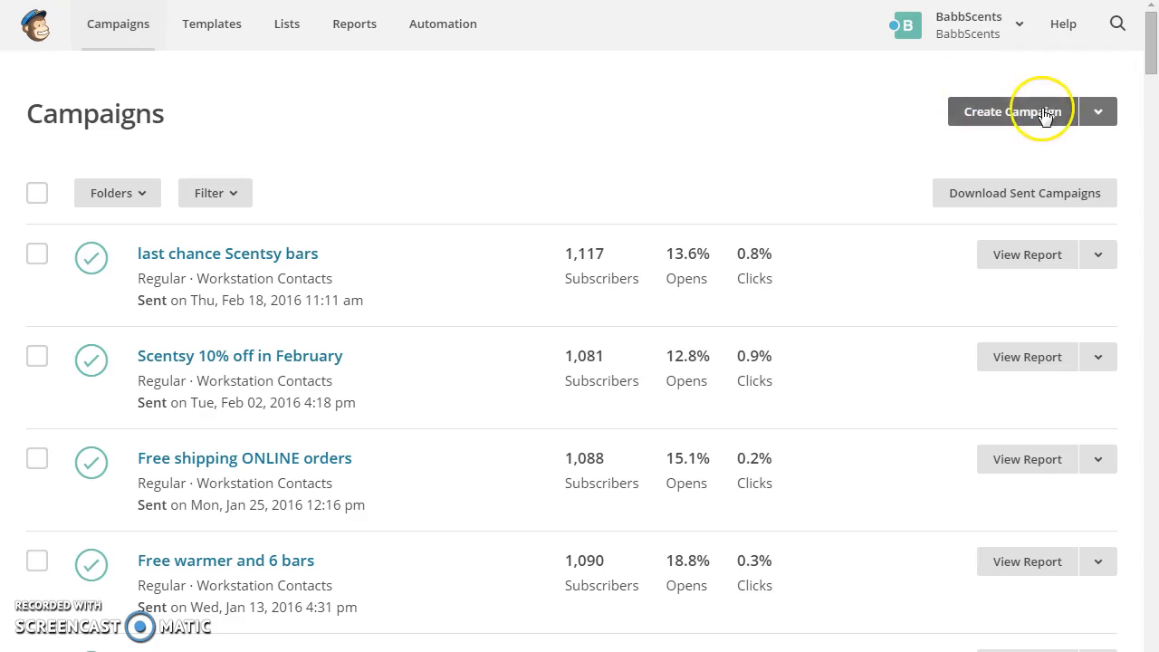
scroll(623, 246, down, 1)
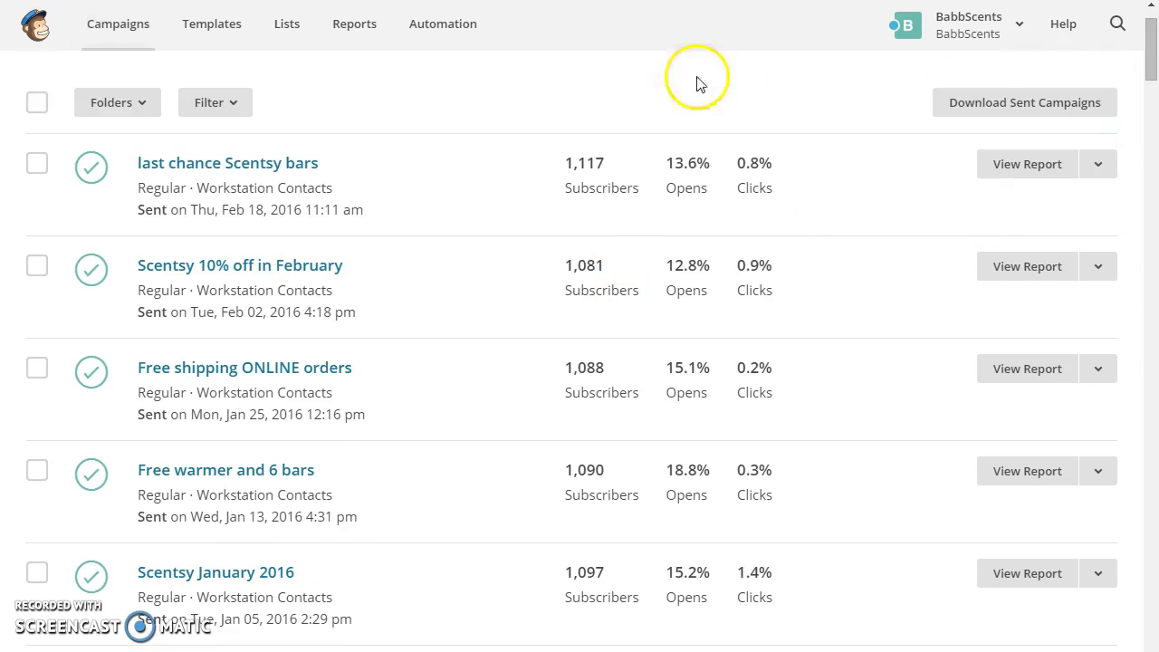
scroll(589, 196, down, 7)
scroll(595, 279, down, 20)
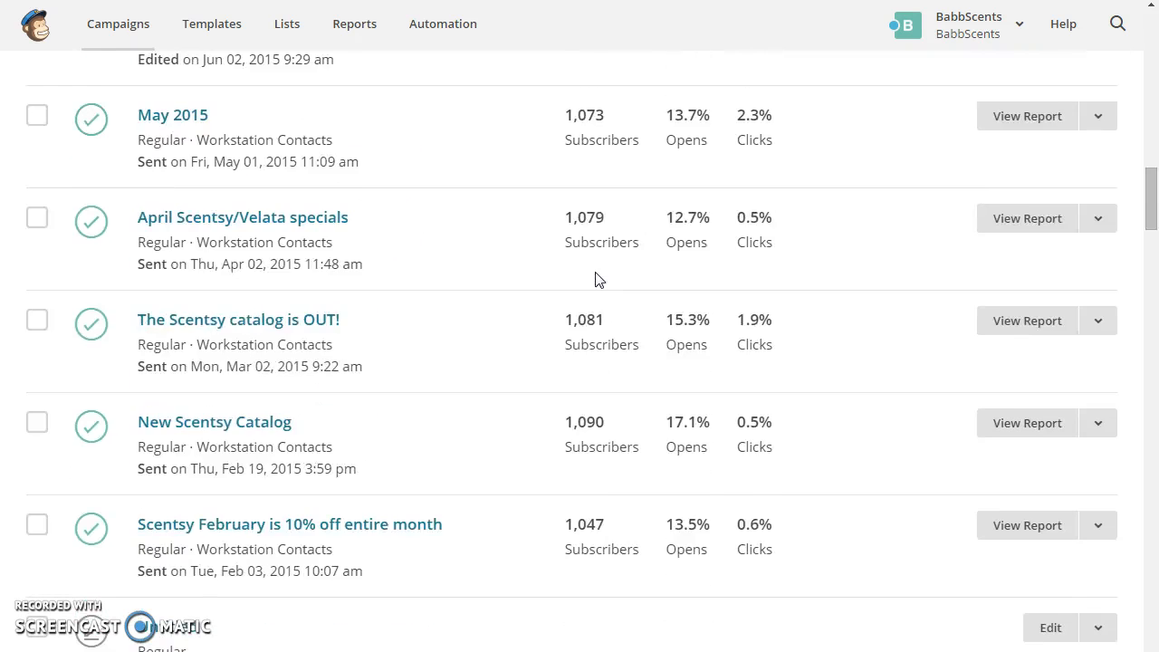
scroll(596, 279, down, 16)
scroll(610, 321, up, 20)
scroll(610, 324, up, 20)
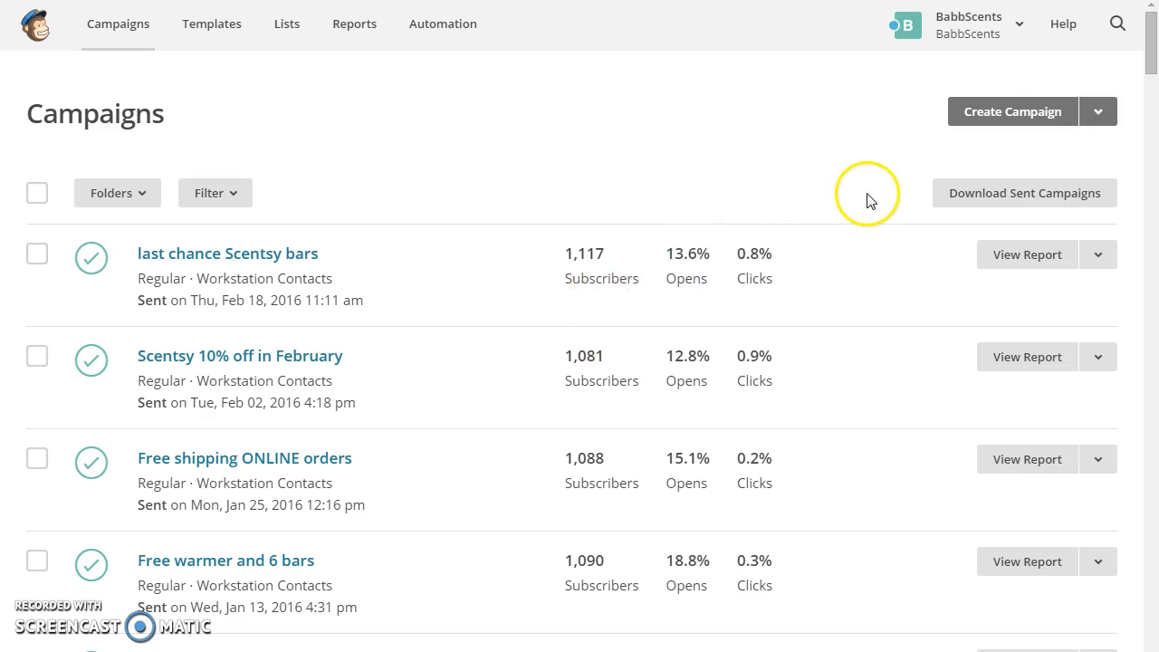
Step: Create a regular campaign addressed to the entire Workstation Contacts list and continue to its setup
click(992, 114)
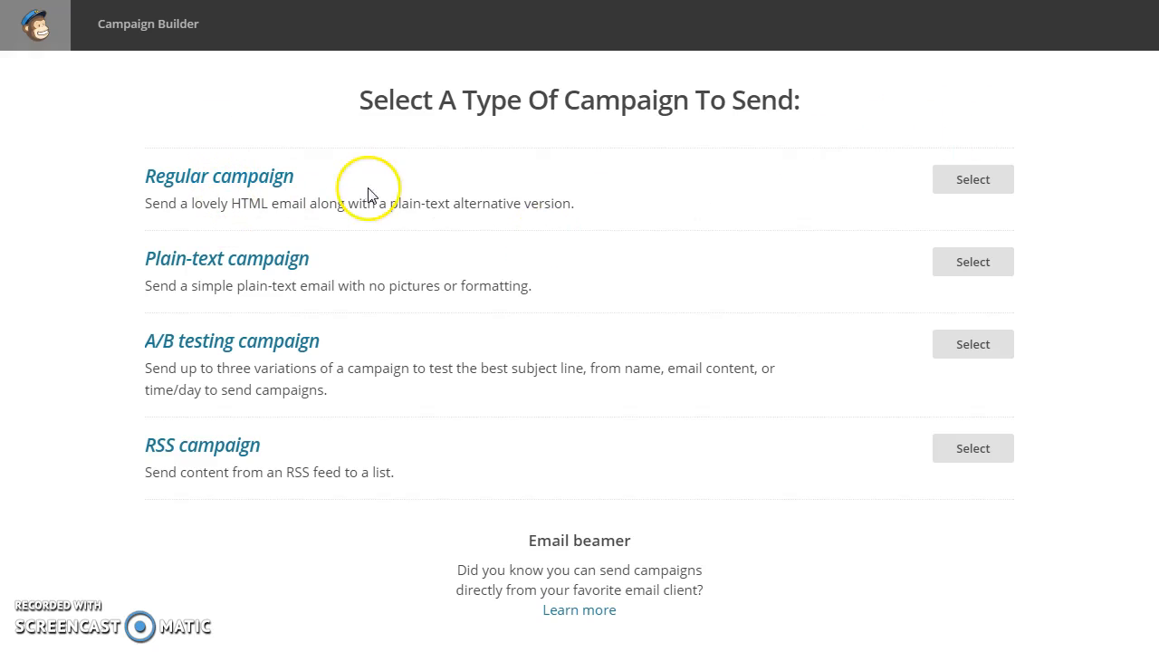
click(974, 182)
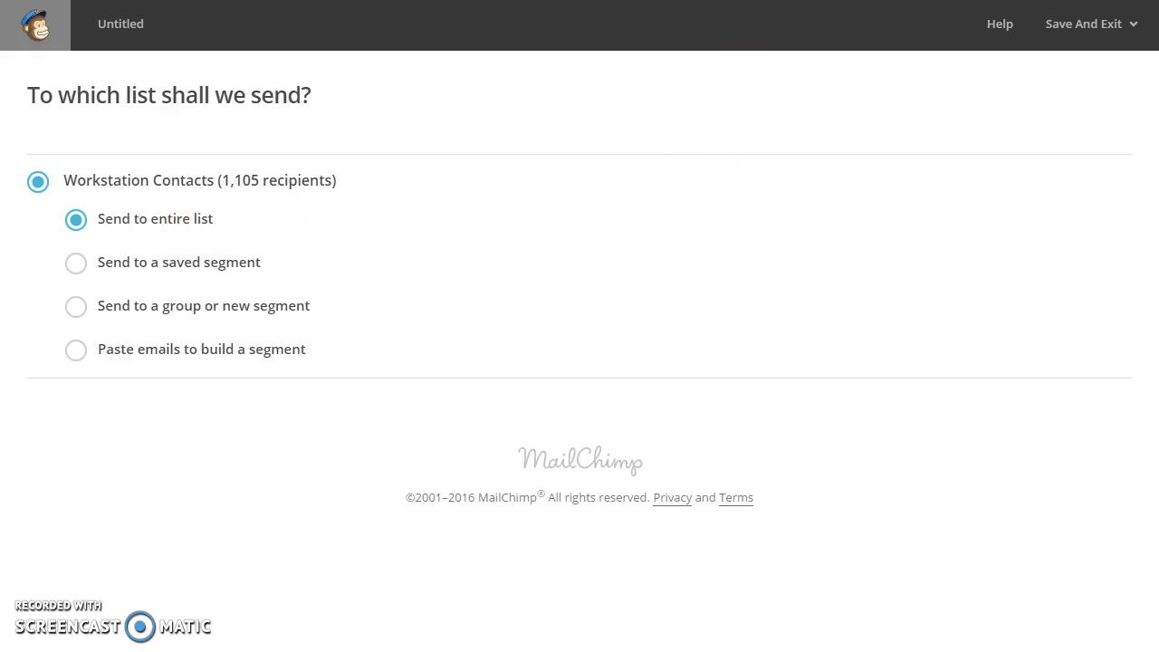
scroll(763, 55, down, 2)
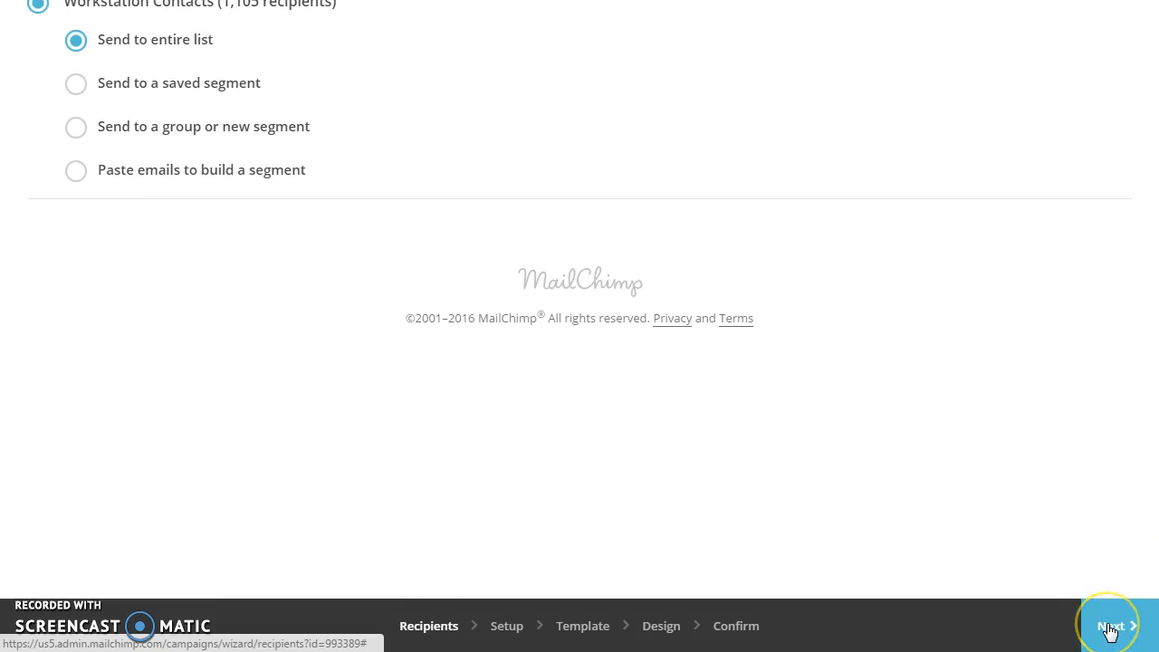
click(1110, 627)
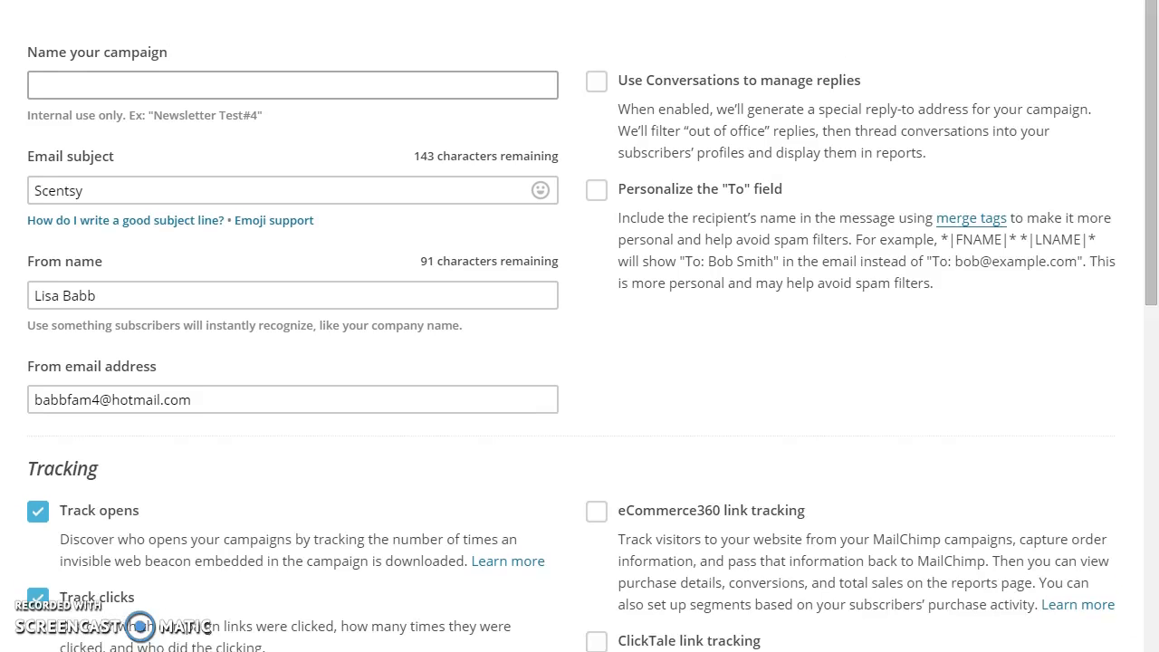
Step: Name the campaign "March Scentsy special"
click(171, 117)
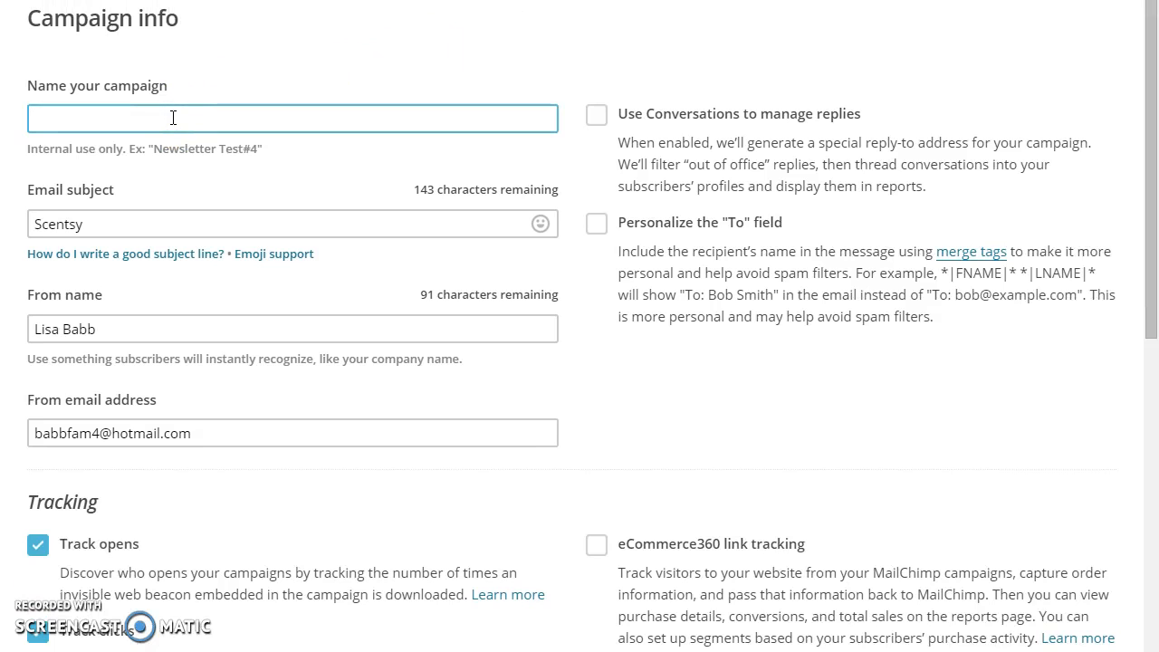
click(173, 116)
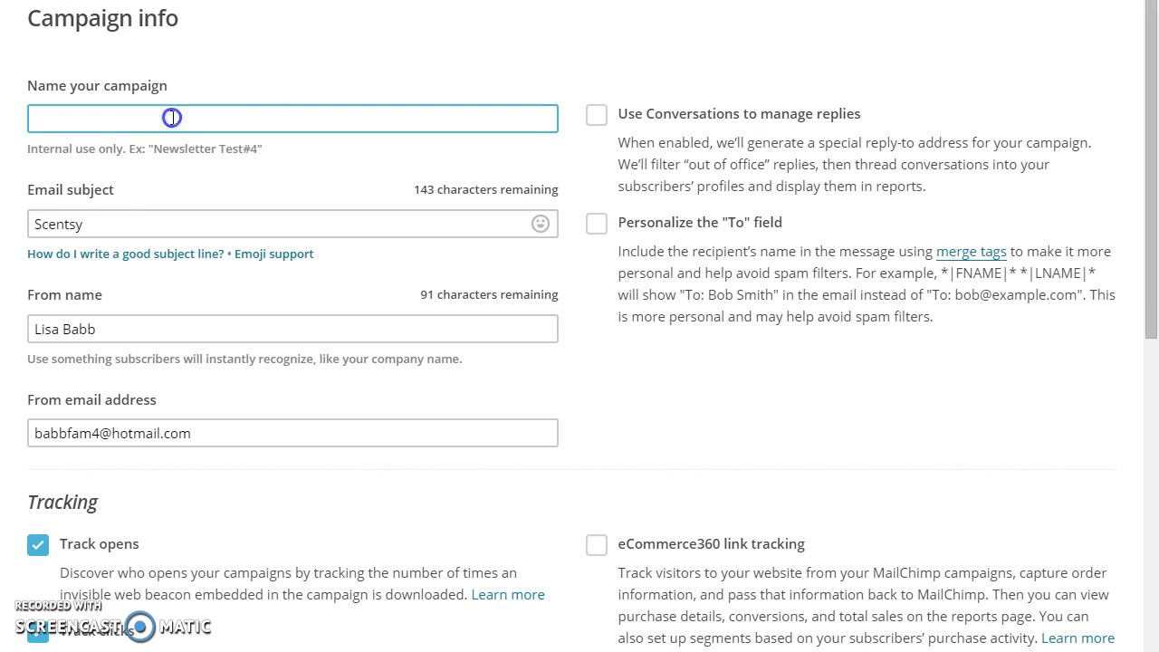
click(229, 84)
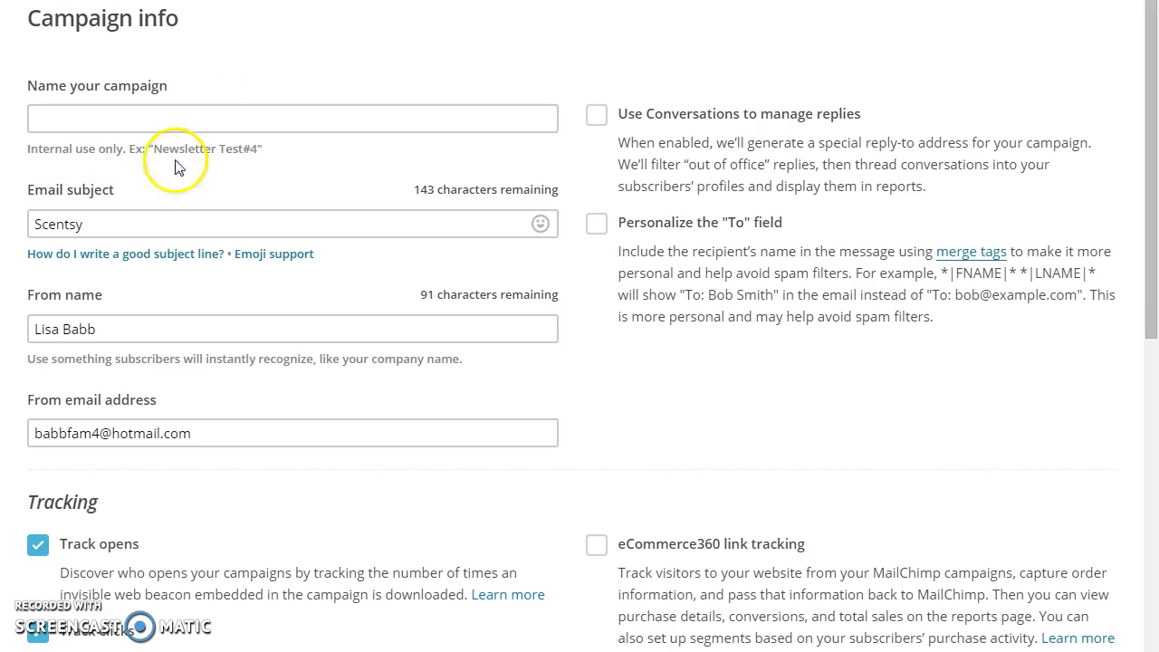
click(94, 115)
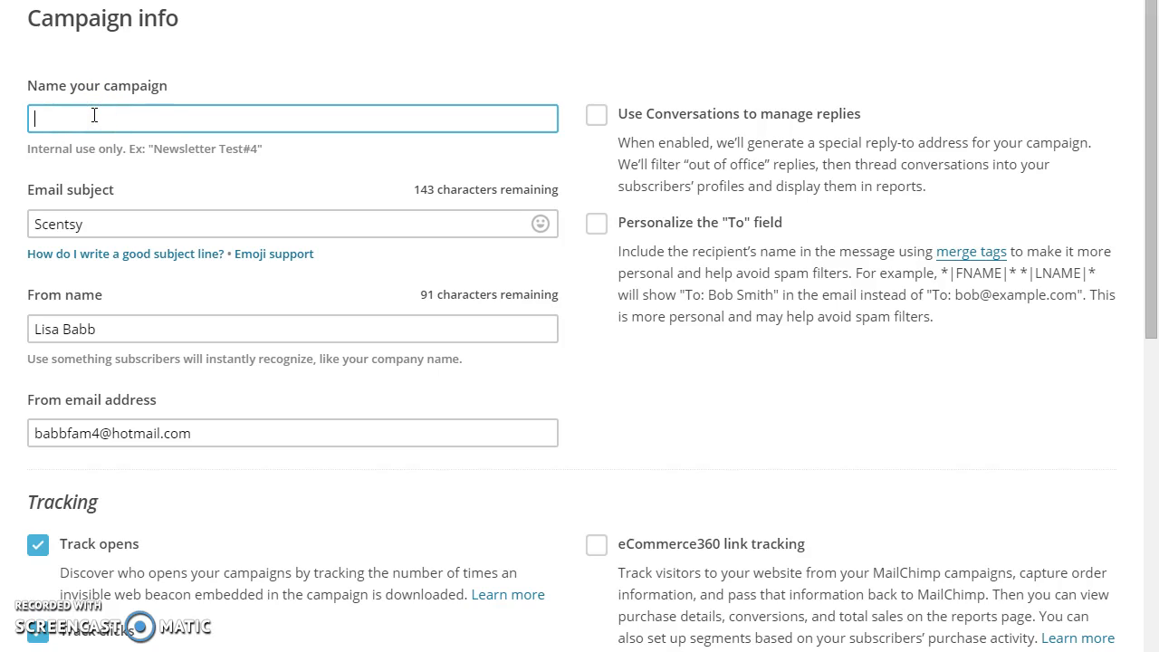
text(March)
text( Scentsy )
text(speical)
key(BackSpace)
key(BackSpace)
key(BackSpace)
key(BackSpace)
text(cial)
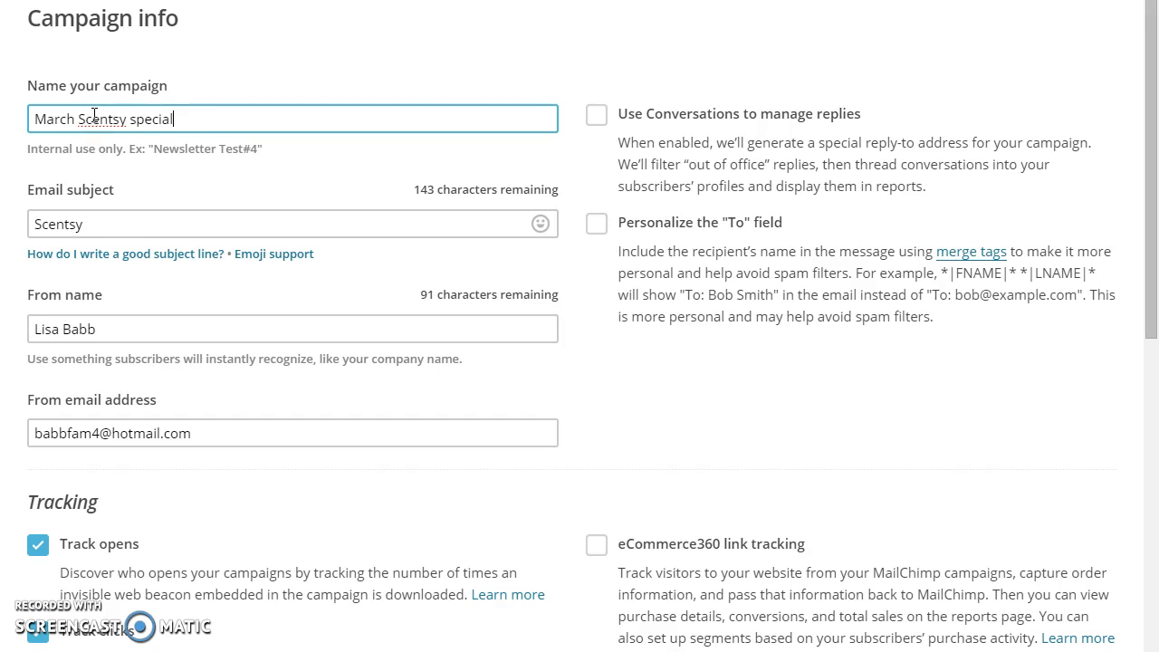
Step: Replace the email subject with "March Scentsy specials" and change the campaign name to the same wording
click(132, 216)
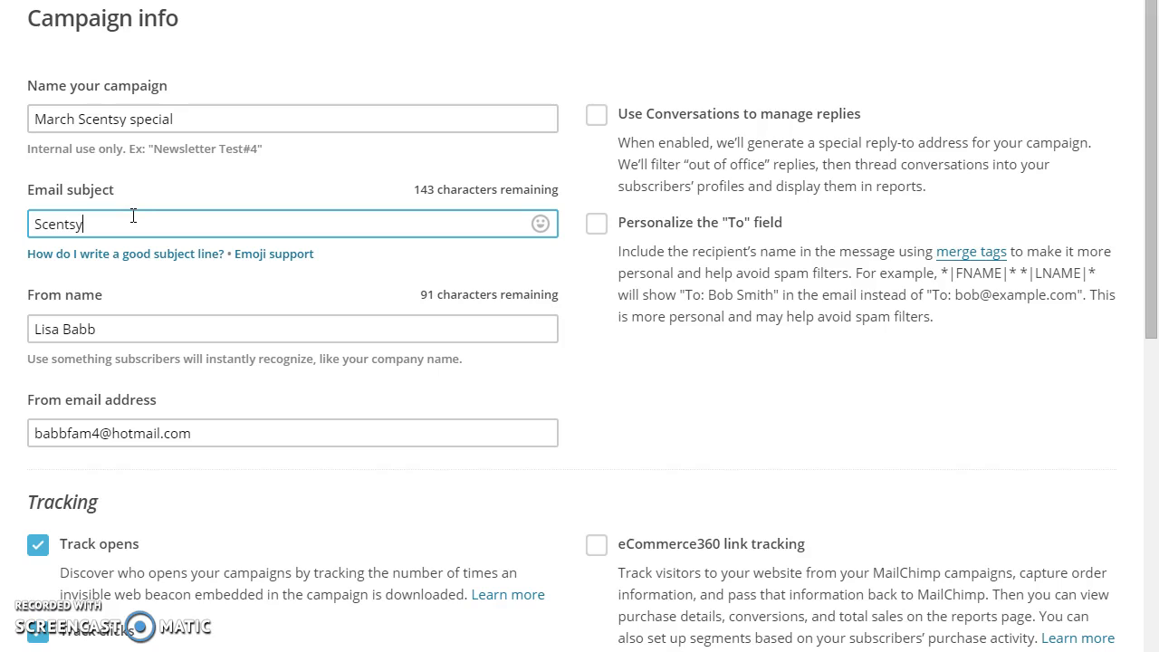
drag(133, 217, 46, 220)
drag(120, 227, 2, 226)
text(March Scentsy specials)
click(205, 118)
text(s)
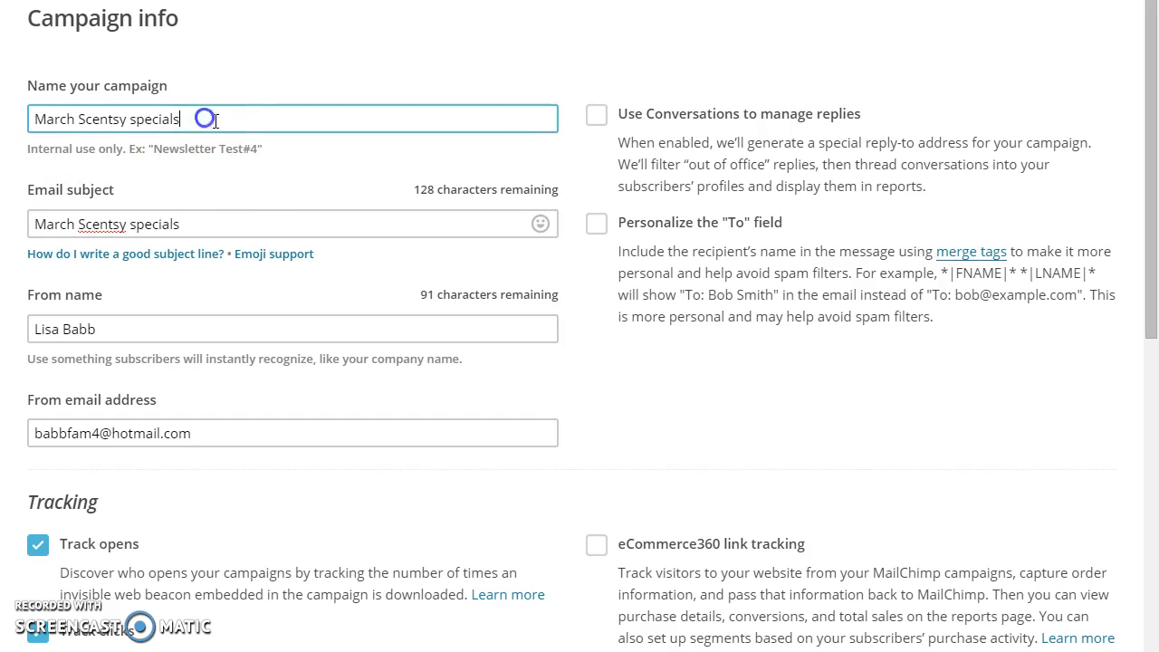
Step: Review the sender details, tracking and social media options of the campaign, and continue to the template selection
click(130, 328)
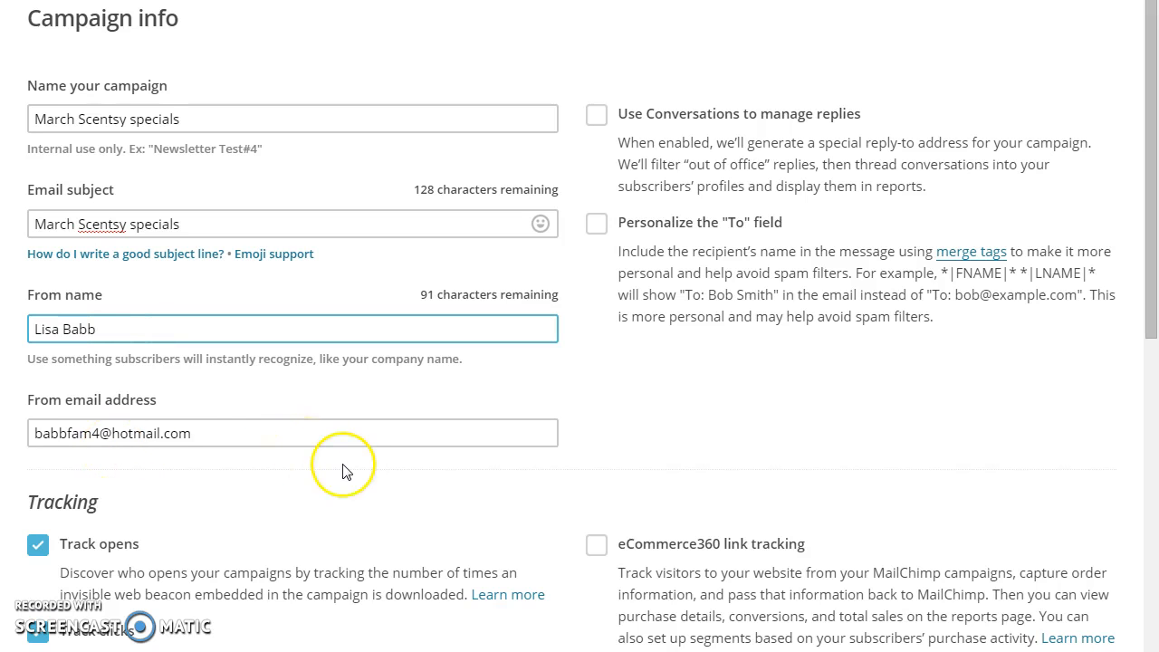
scroll(344, 471, down, 3)
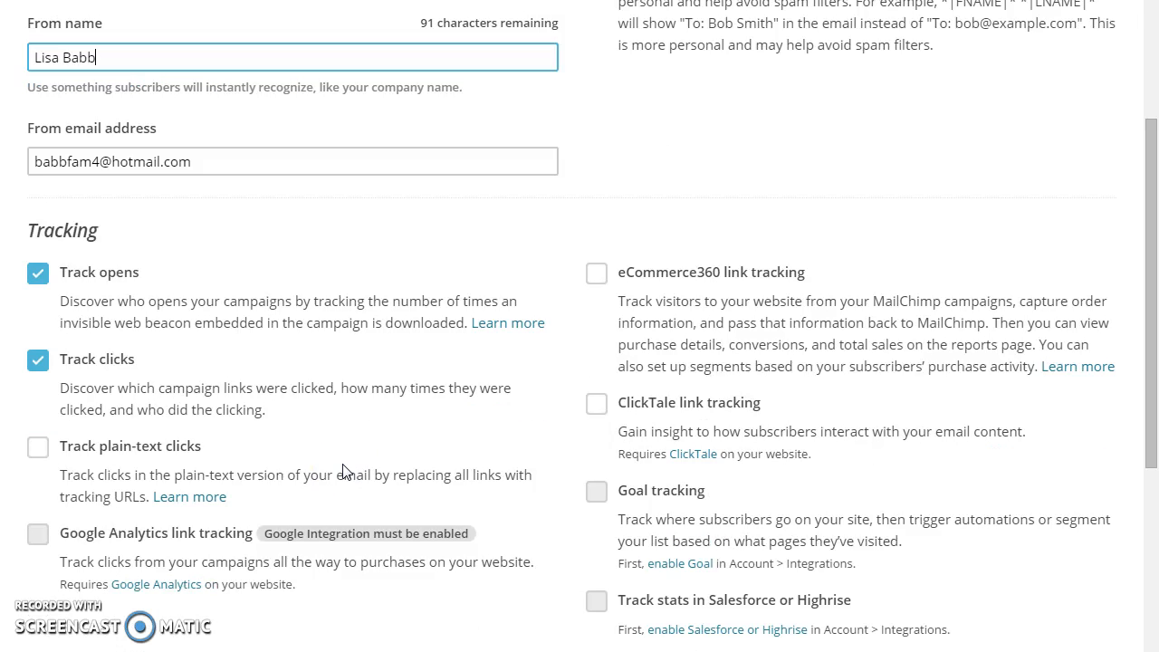
scroll(344, 471, down, 1)
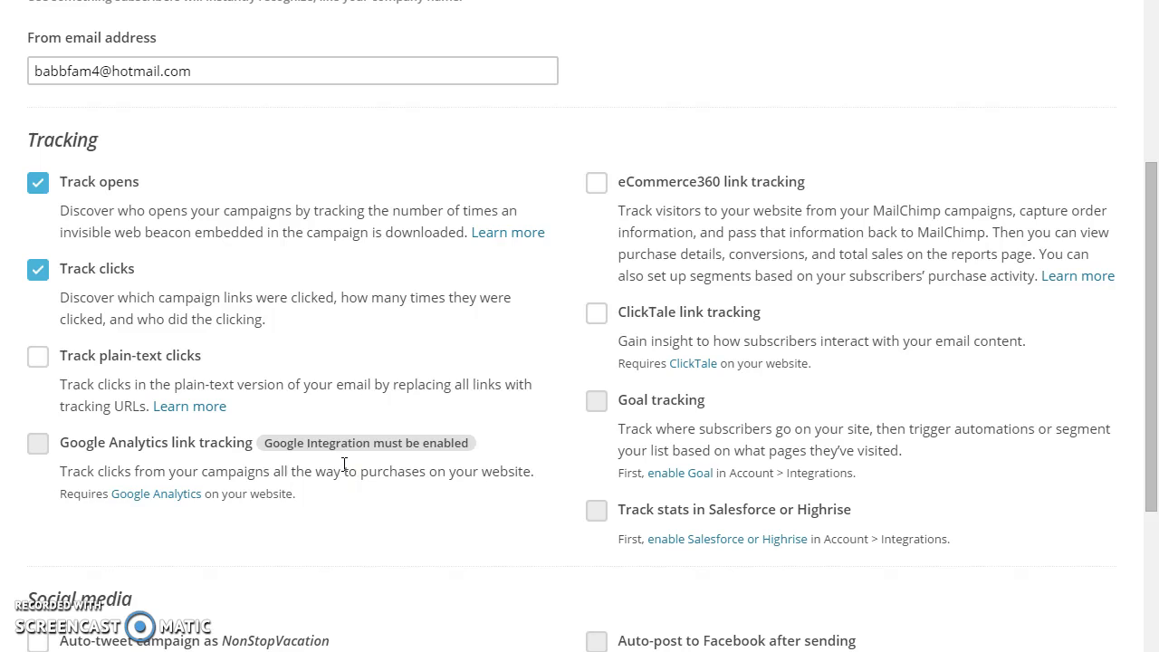
scroll(344, 471, up, 4)
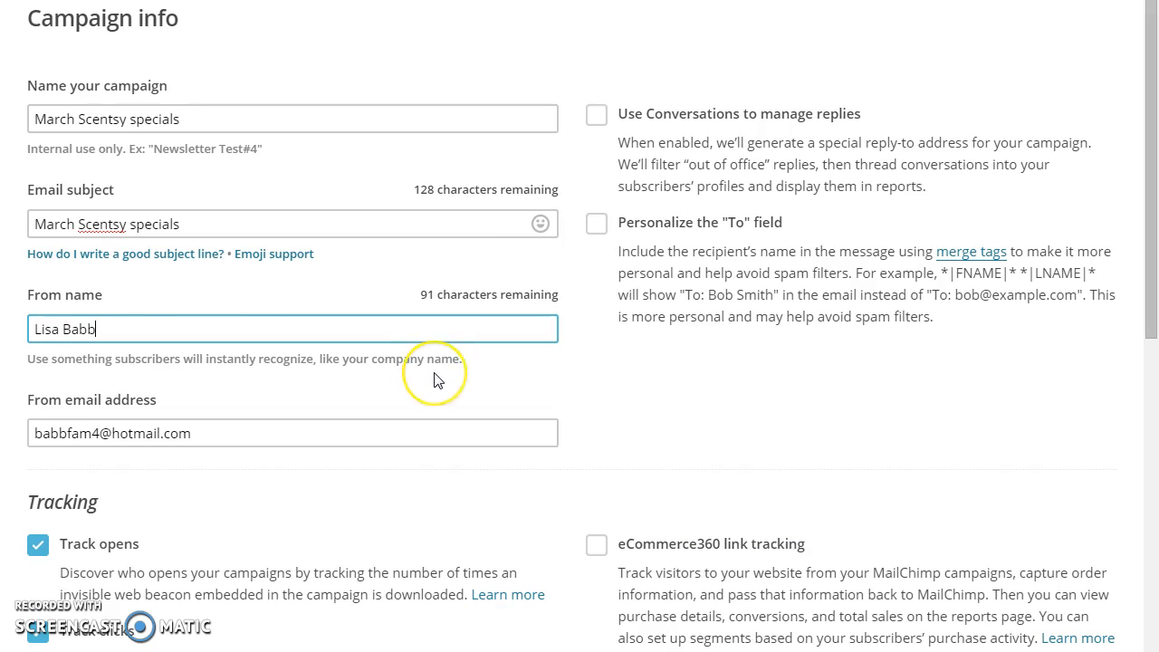
scroll(434, 380, down, 4)
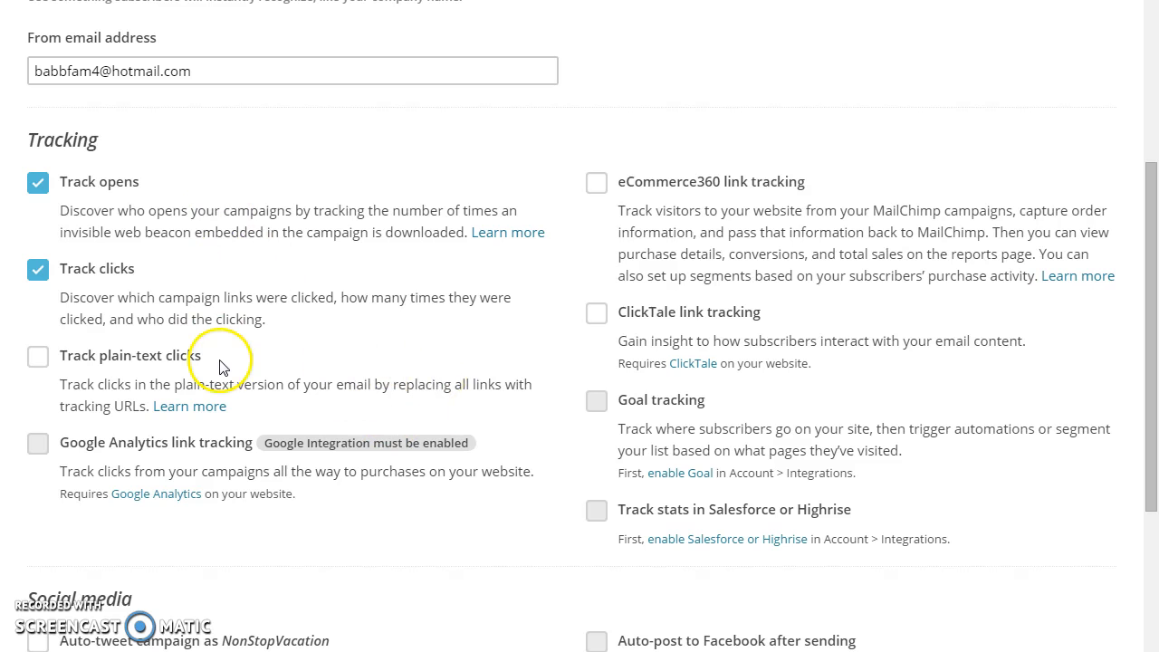
scroll(648, 317, down, 3)
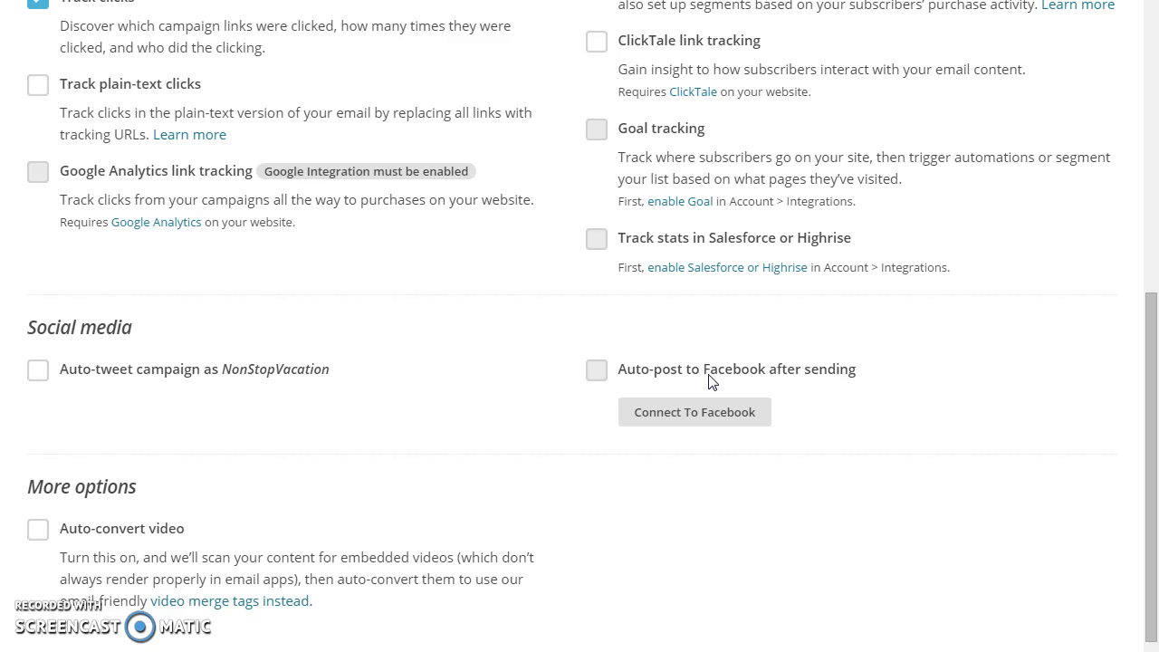
click(596, 370)
scroll(416, 372, down, 1)
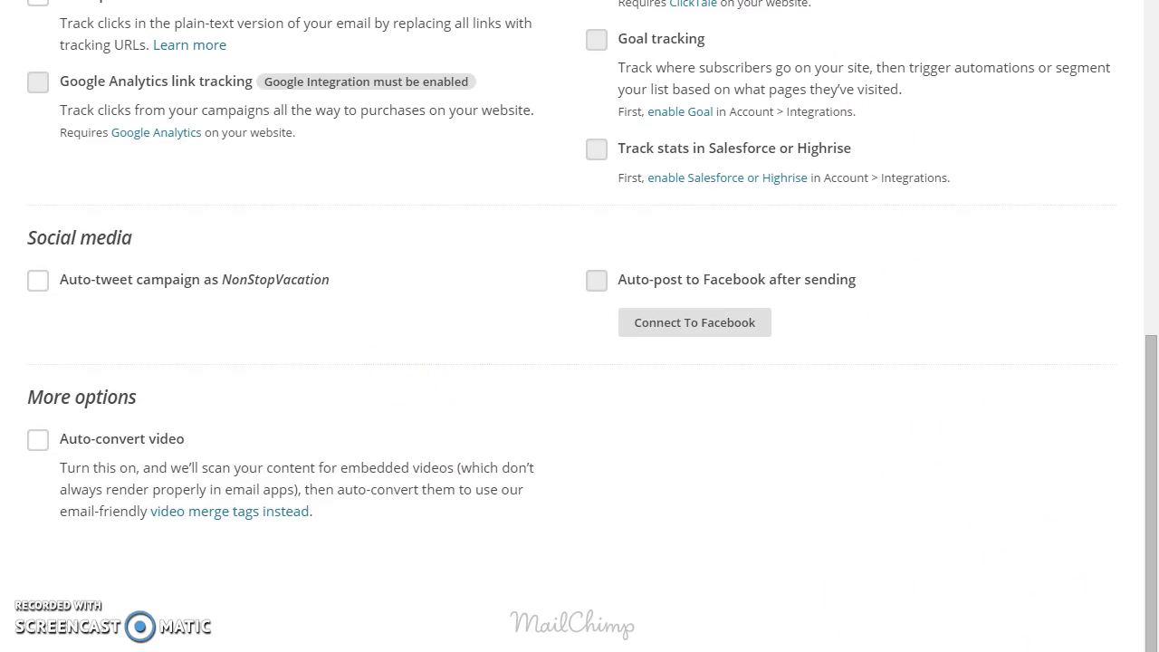
scroll(580, 326, down, 1)
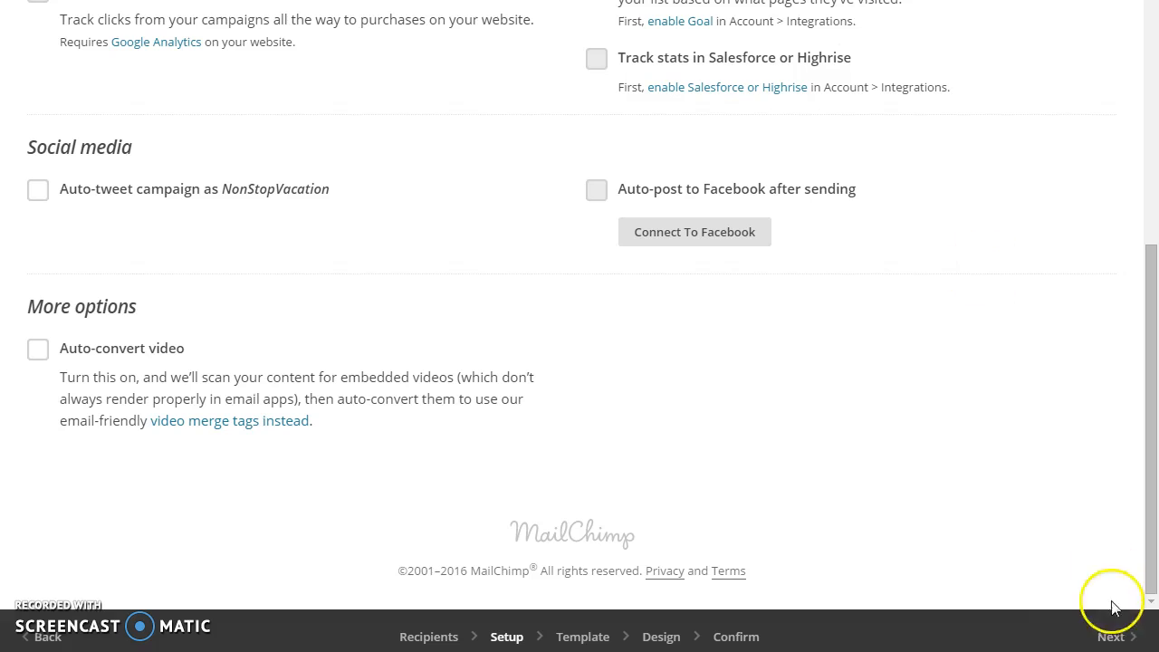
click(1117, 638)
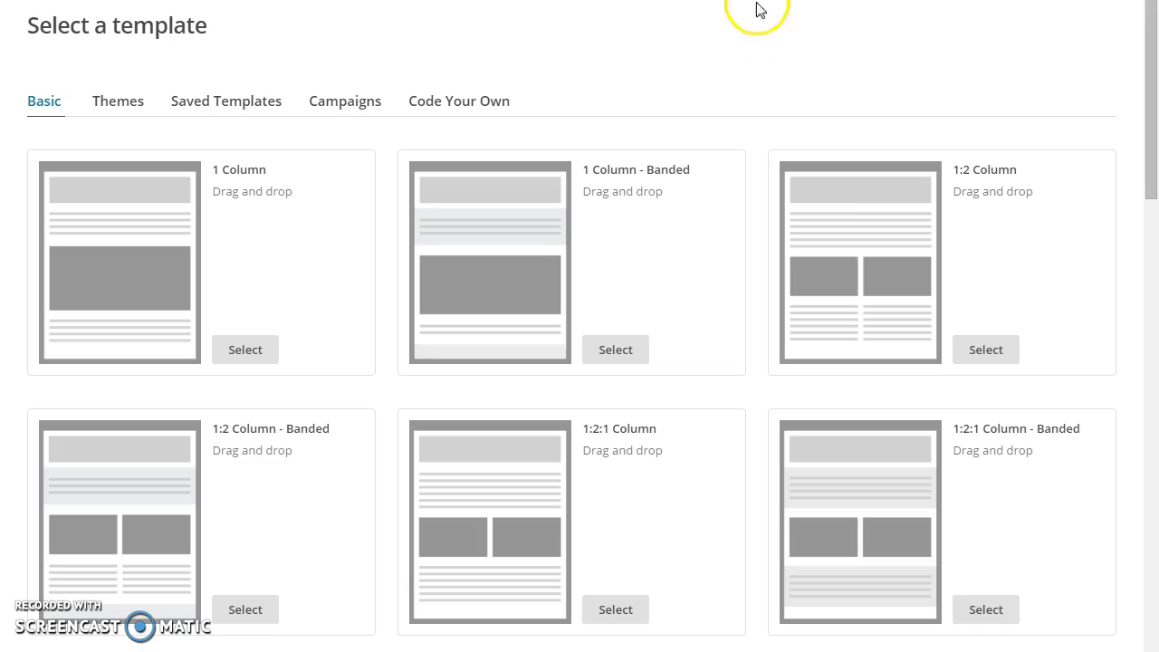
Step: Look over the basic and themed templates, and choose the basic 1:2 Column template for the campaign
mouse_move(1151, 95)
mouse_down()
mouse_move(1148, 135)
mouse_move(1148, 100)
mouse_up()
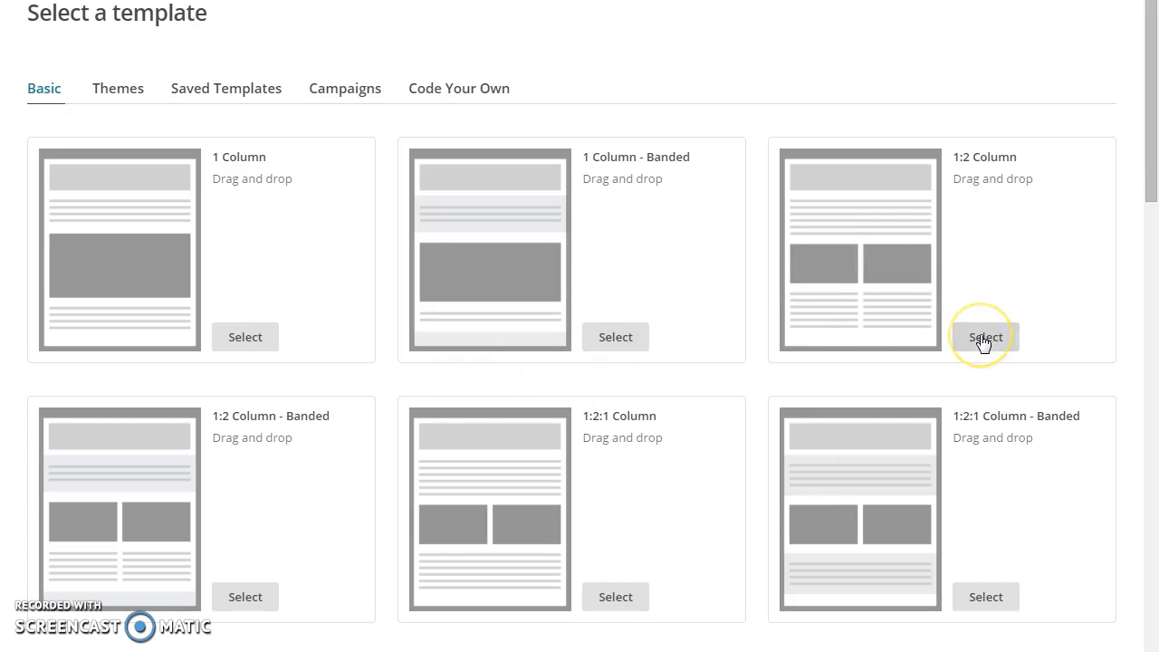
click(116, 92)
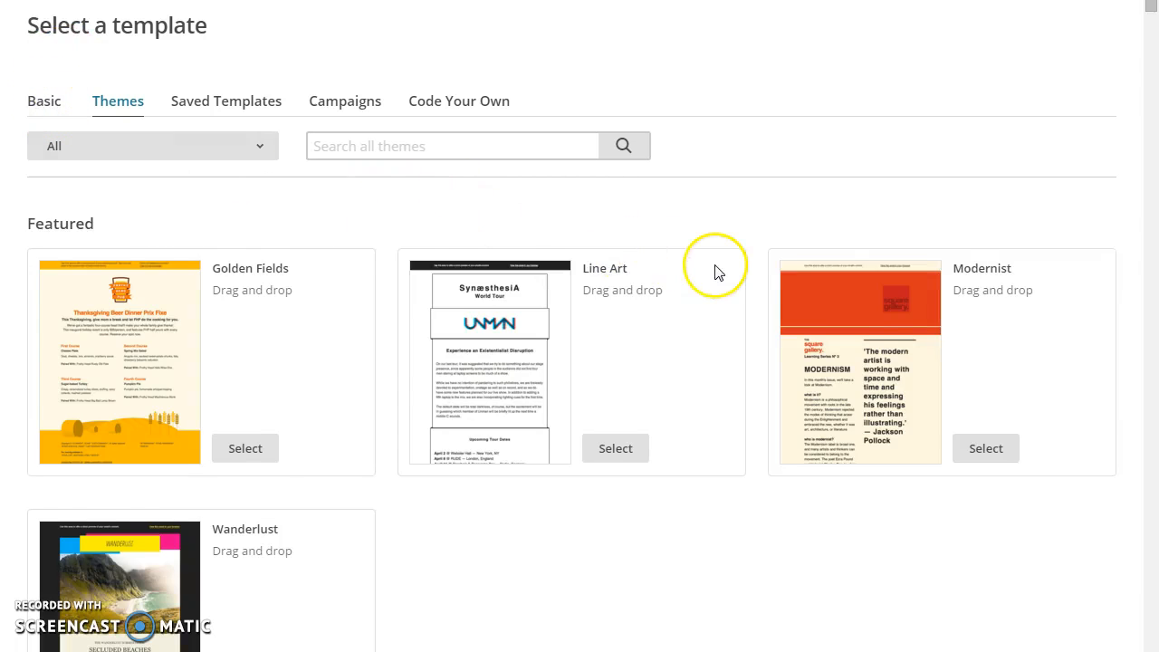
scroll(715, 272, down, 2)
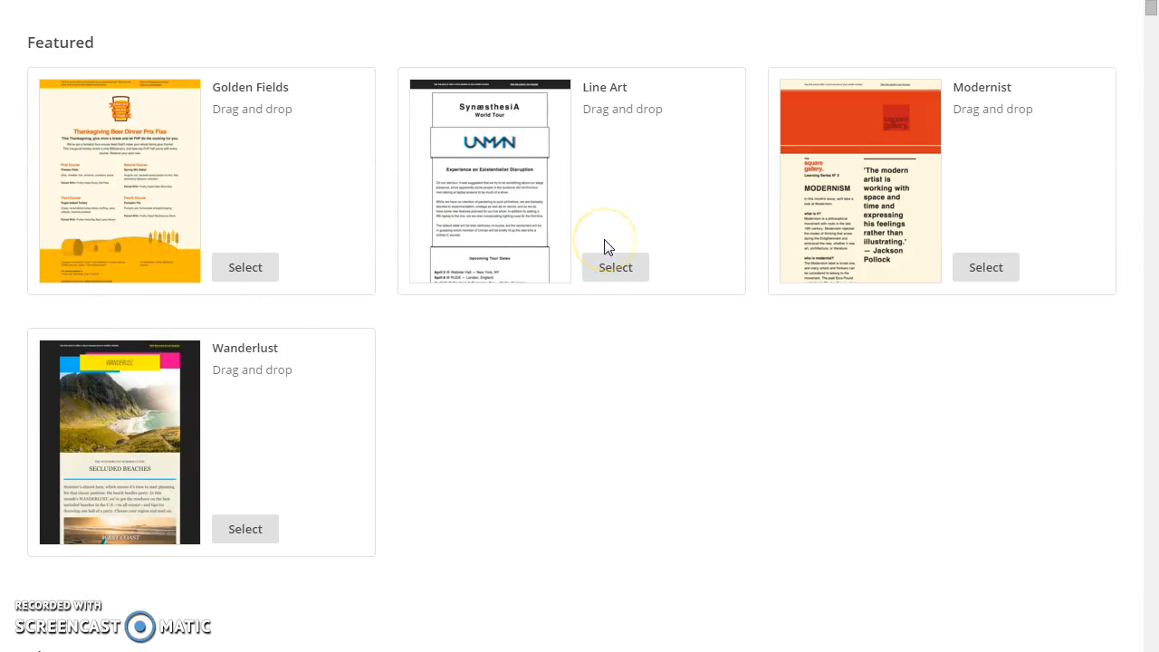
scroll(666, 407, up, 2)
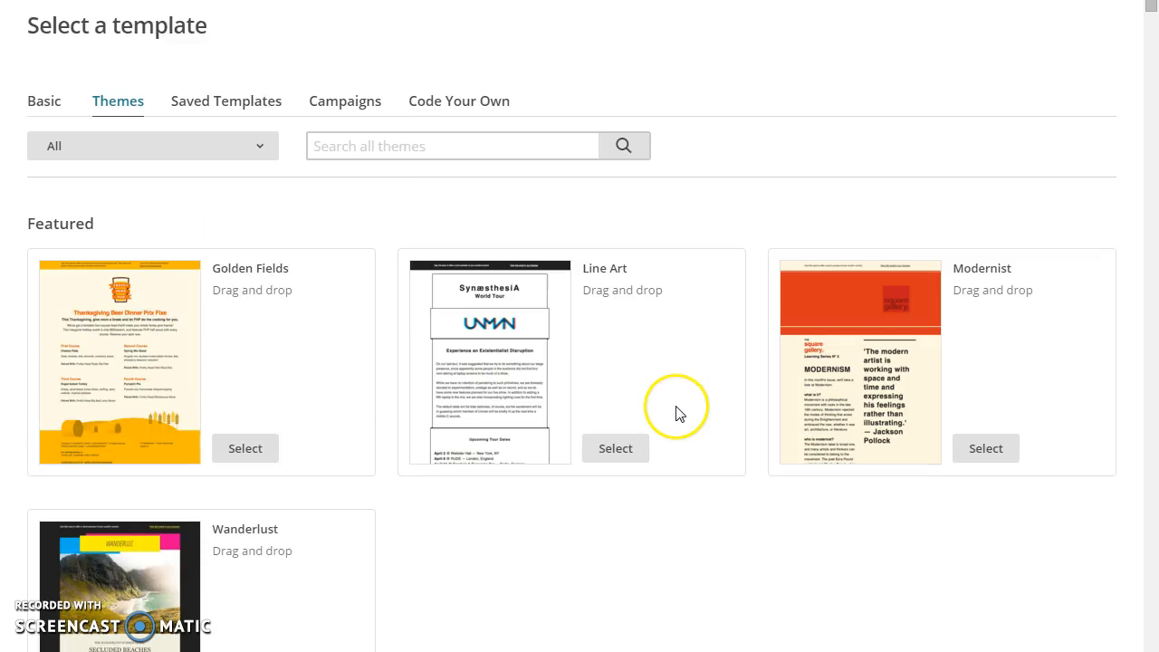
click(43, 101)
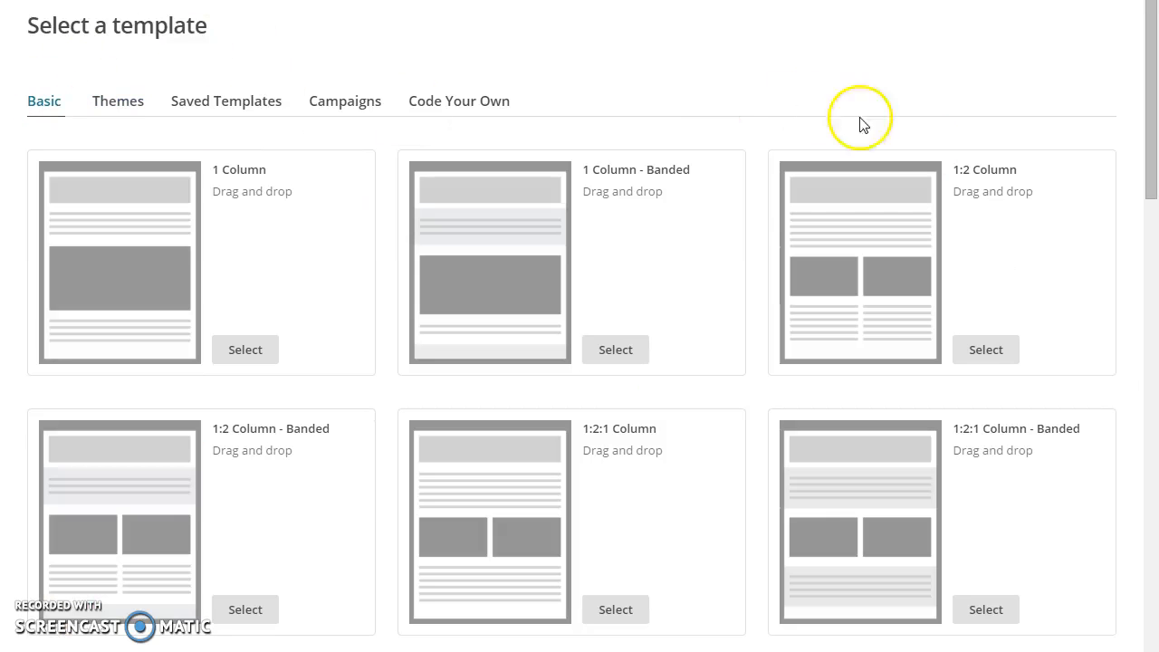
click(982, 352)
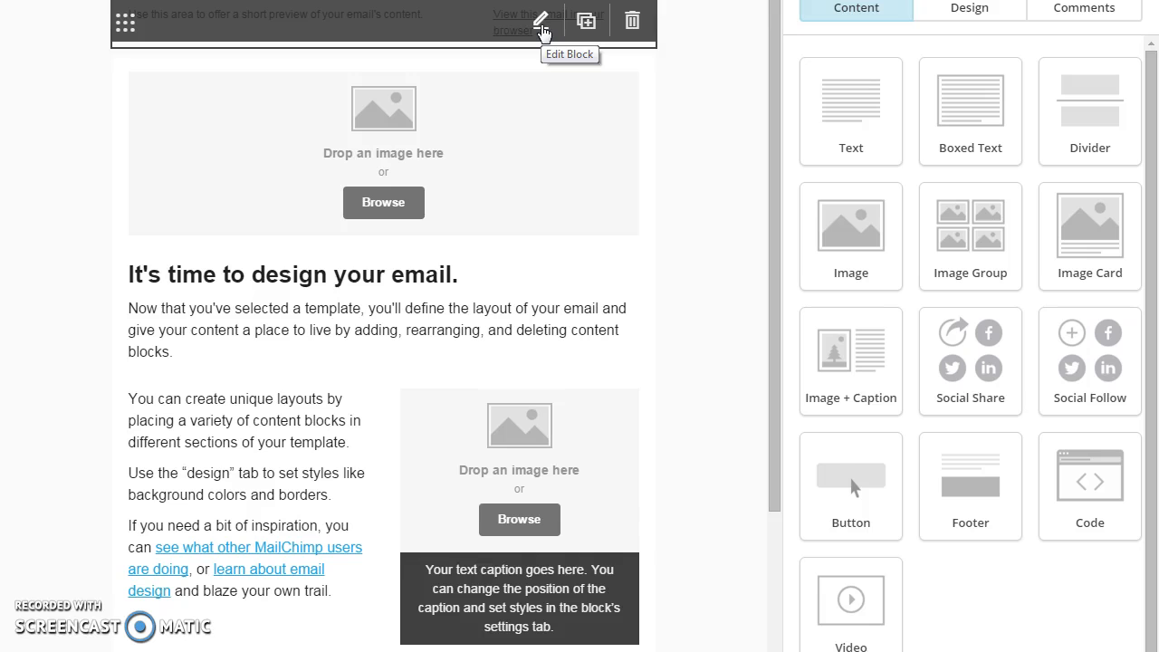
Step: Replace the preview text in the email's top text block with "New Scentsy catalog is now available!!"
click(588, 28)
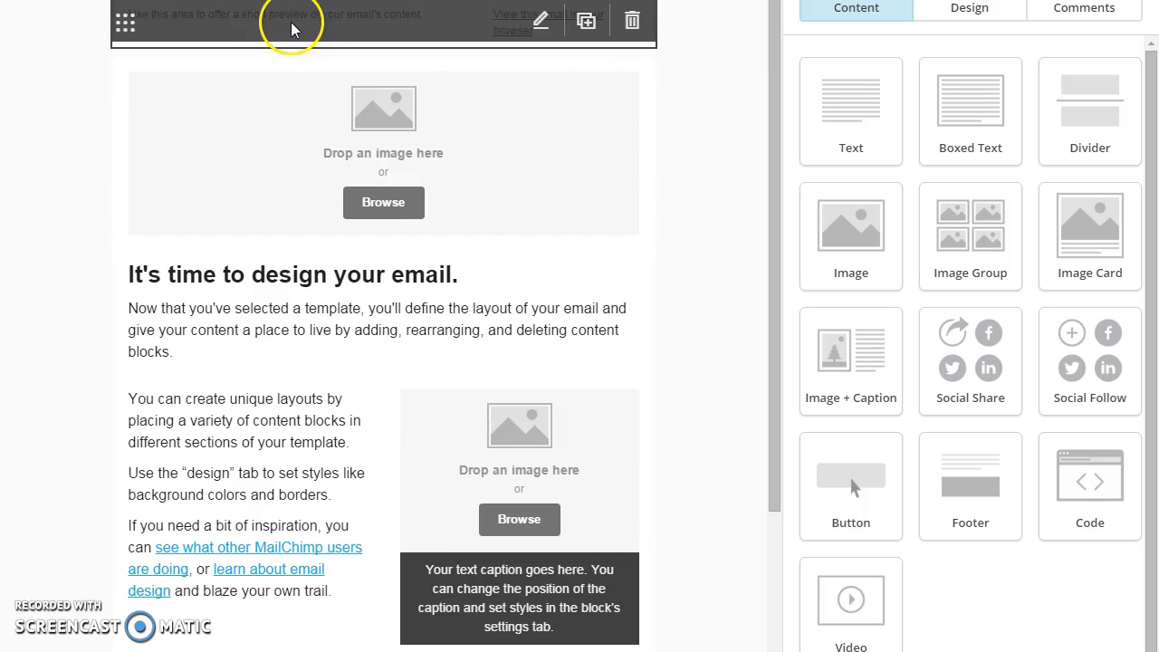
click(267, 23)
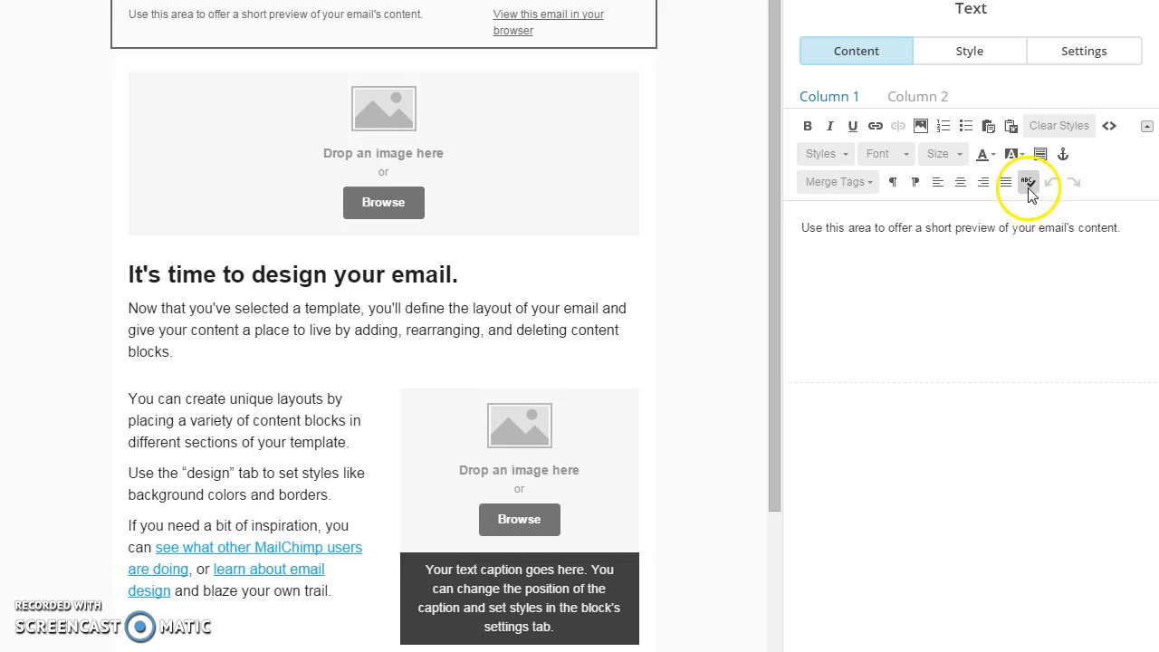
drag(1127, 228, 756, 222)
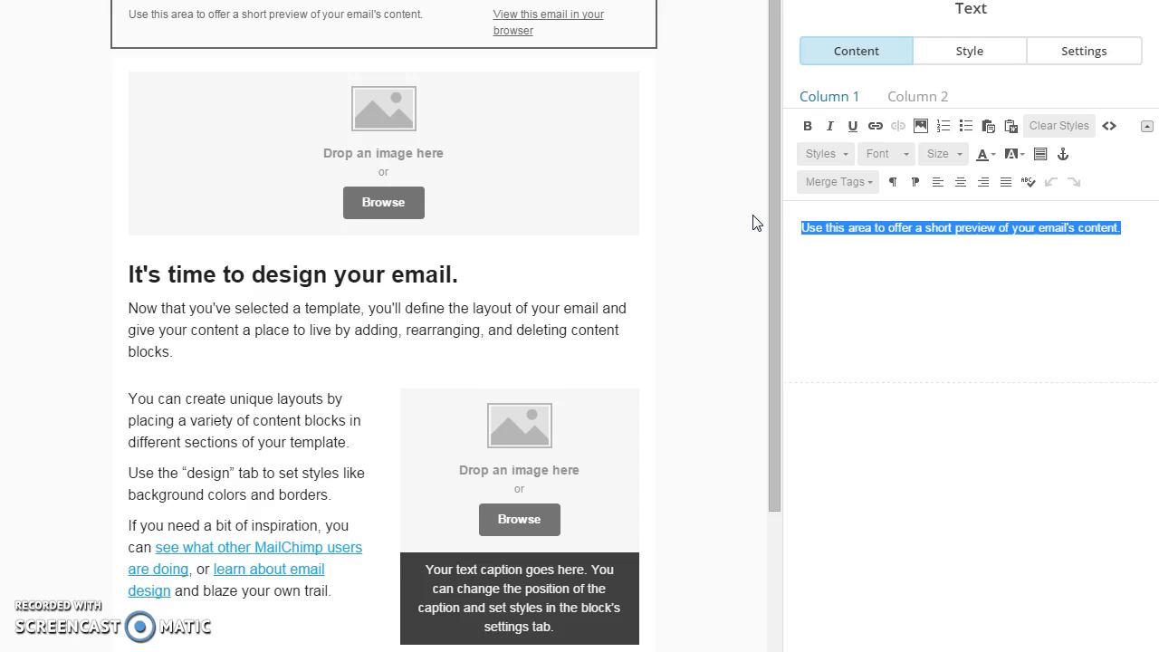
text(New)
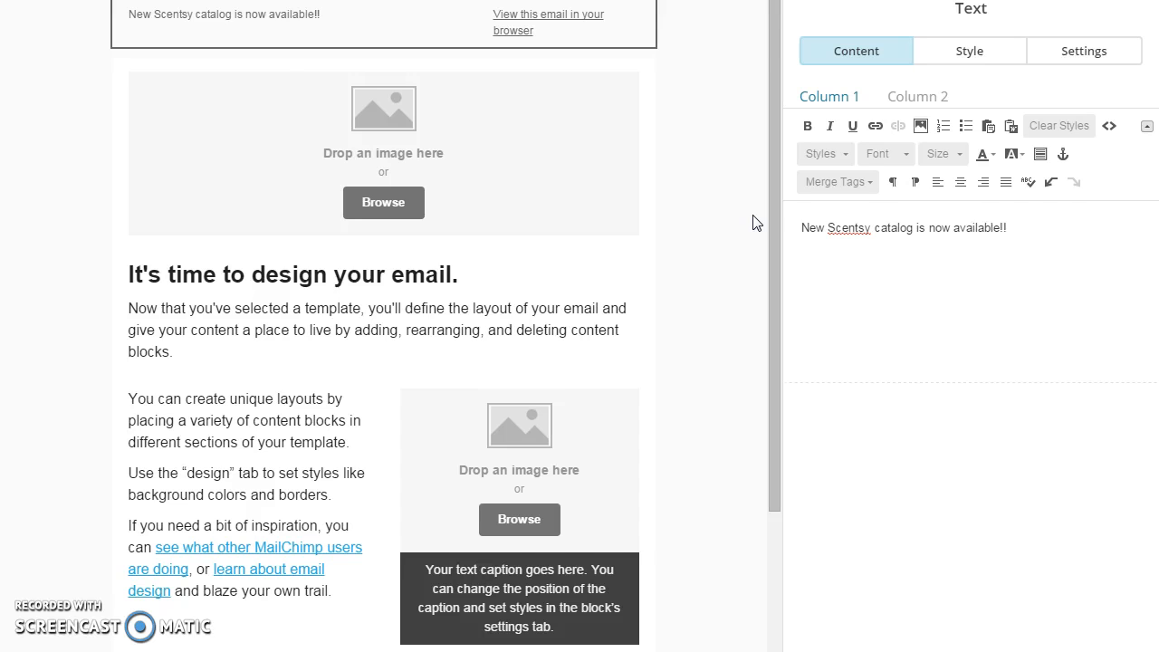
Step: Save the top text block and open the image library for the empty image block below it
mouse_move(282, 42)
scroll(901, 645, down, 1)
click(852, 636)
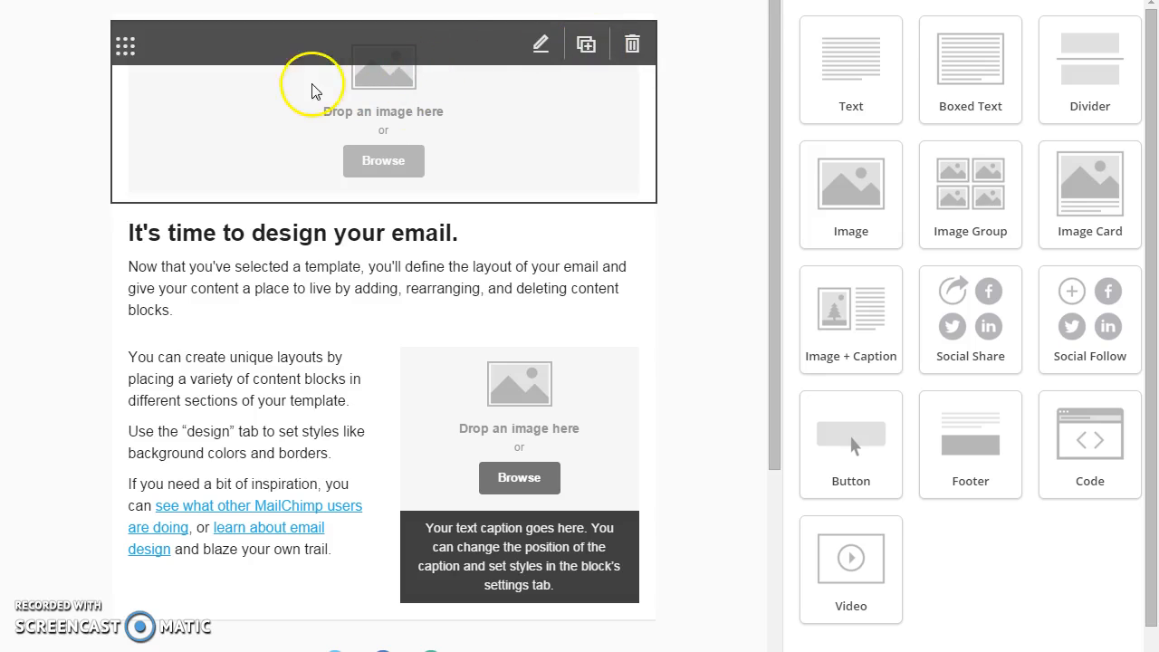
click(314, 47)
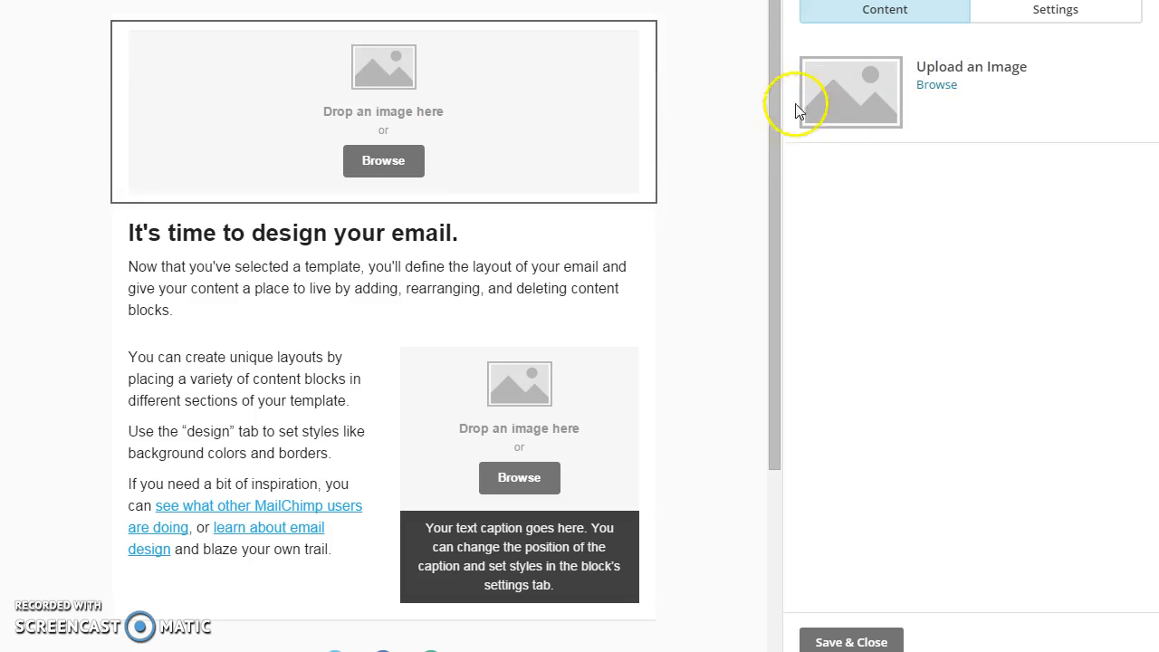
click(940, 87)
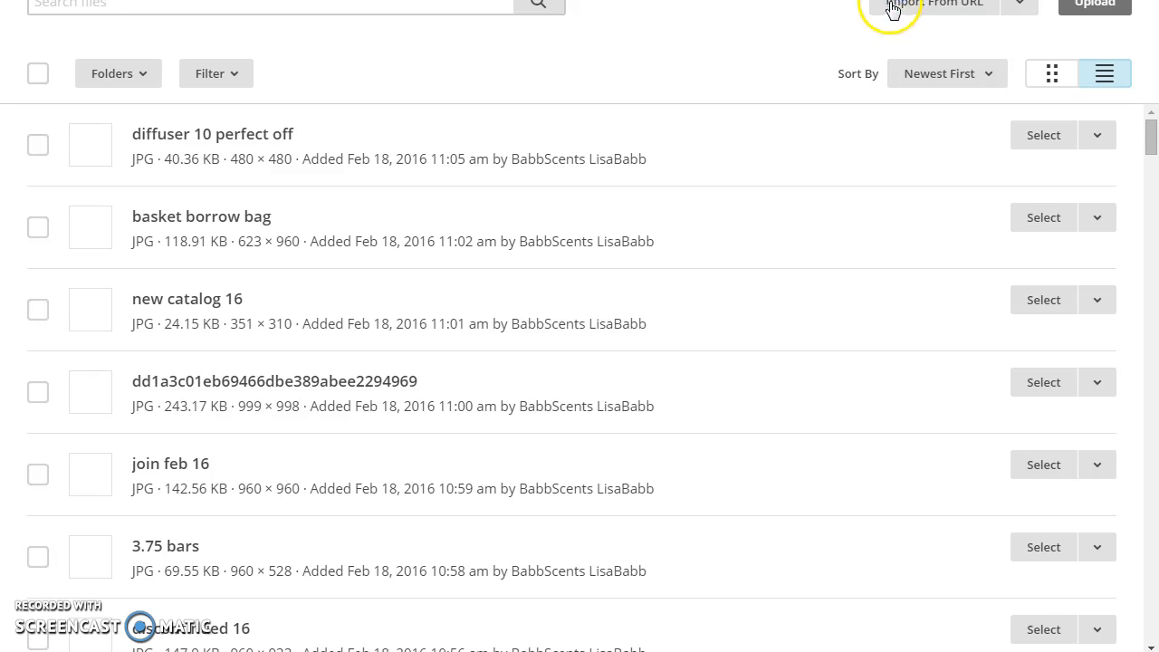
Step: Look through the stored images and the computer's Pictures folder for a picture to use, without uploading a file
scroll(840, 10, up, 1)
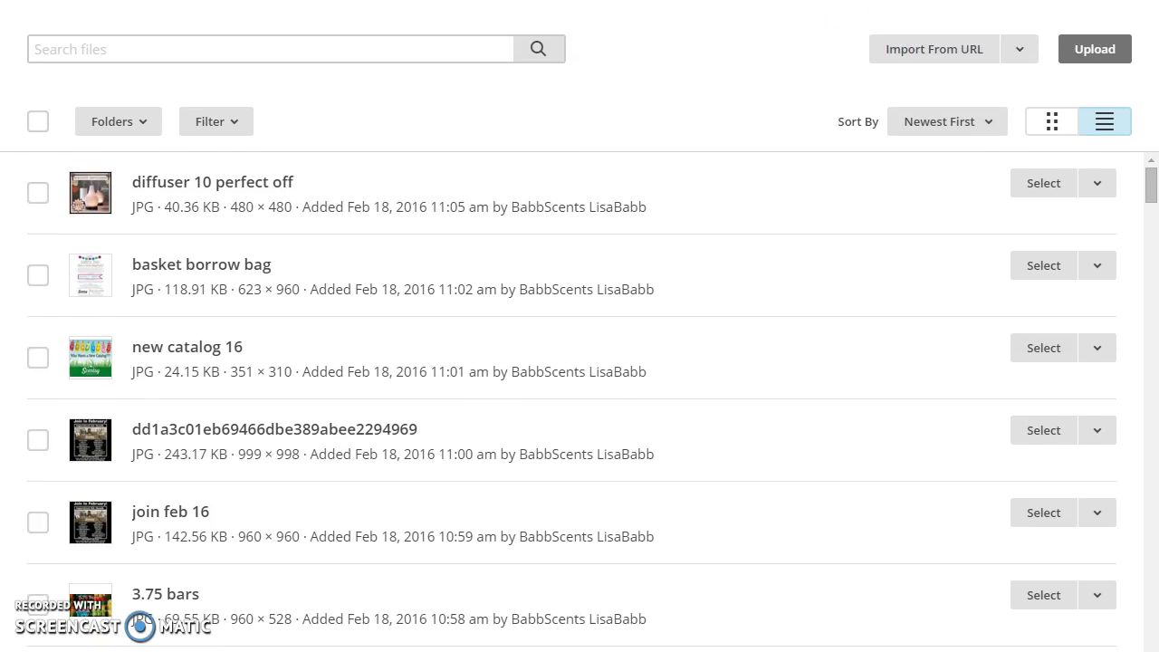
scroll(685, 196, down, 4)
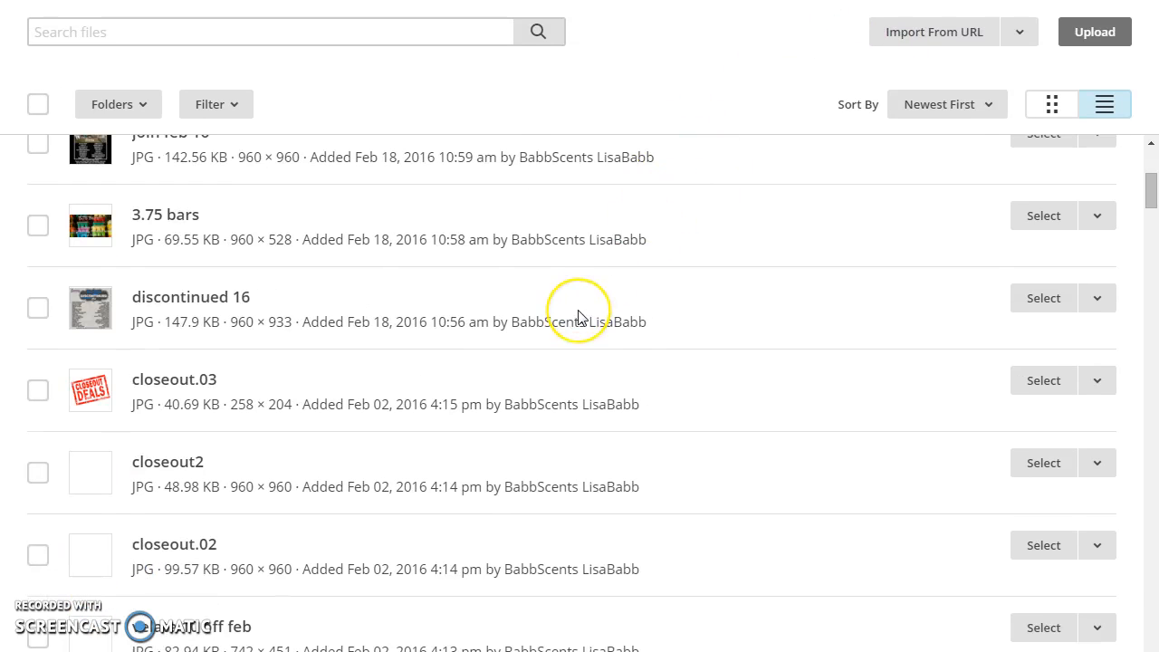
scroll(578, 316, down, 5)
scroll(579, 317, up, 9)
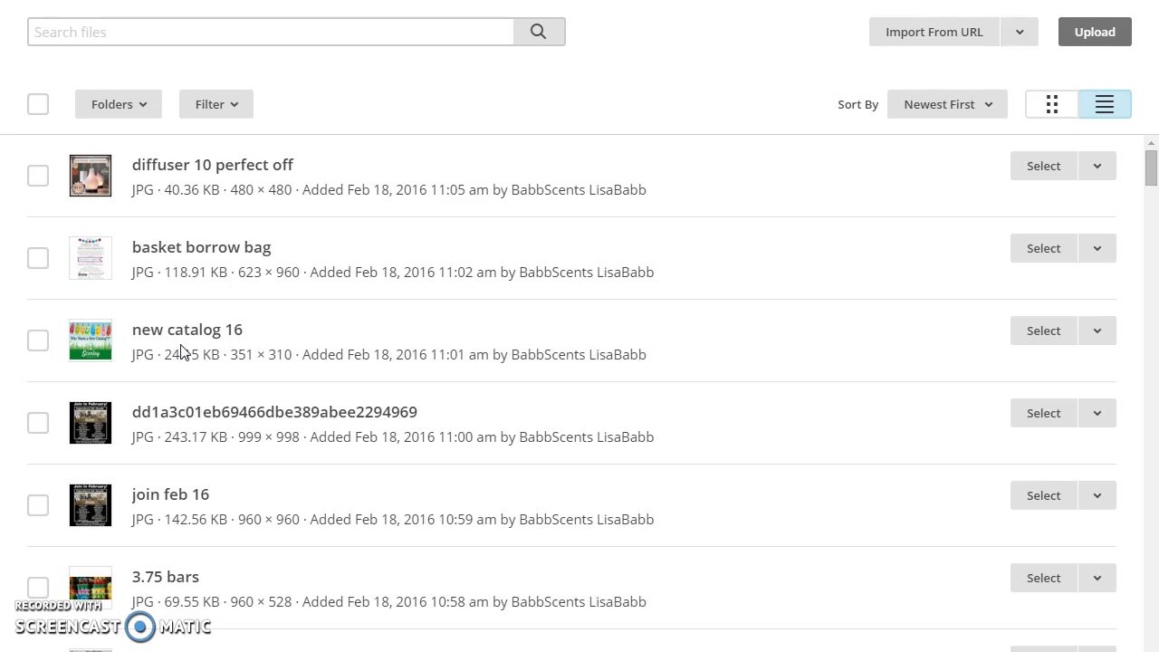
click(1097, 31)
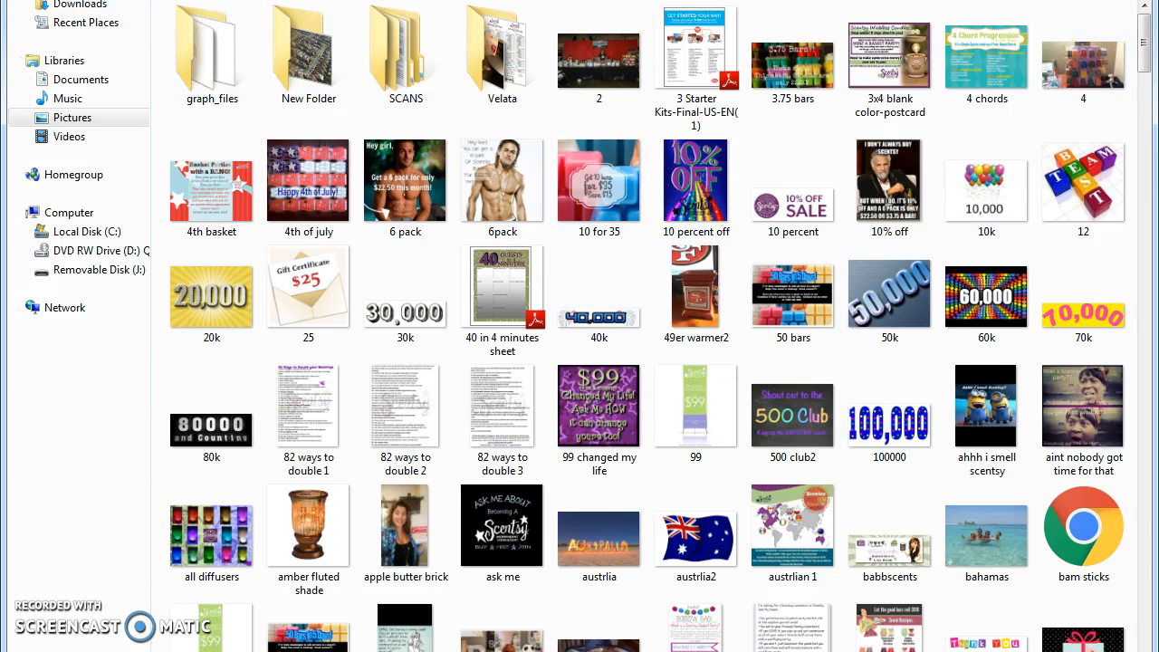
key(Escape)
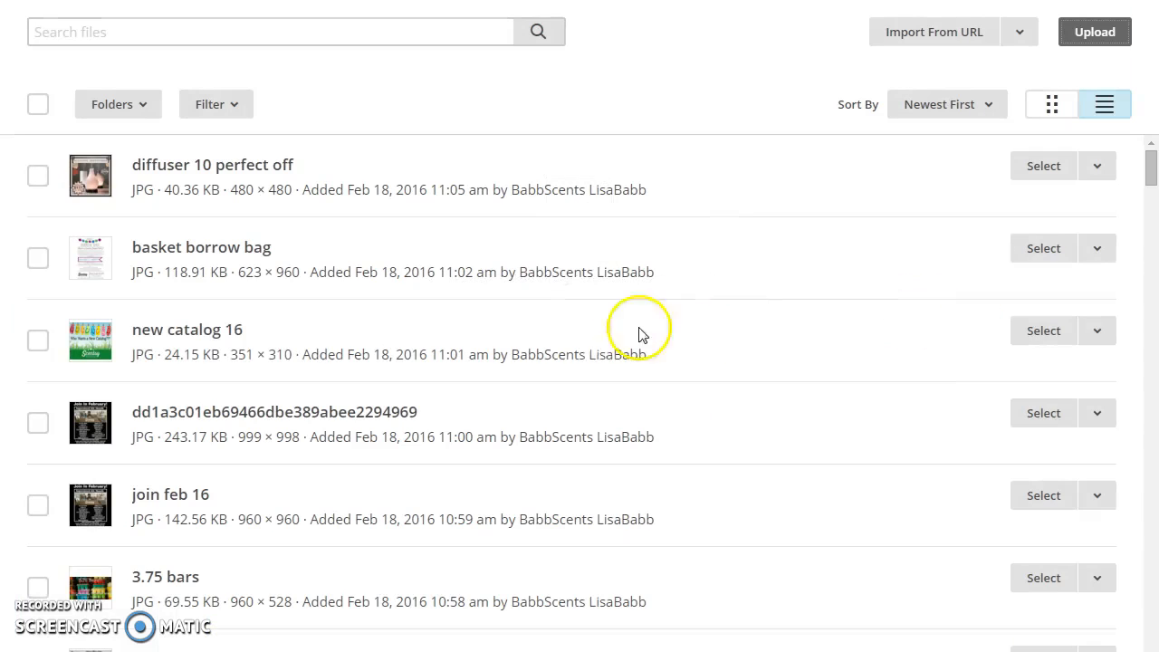
Step: Insert the image "new catalog 16" into the empty image block and save the block
click(38, 340)
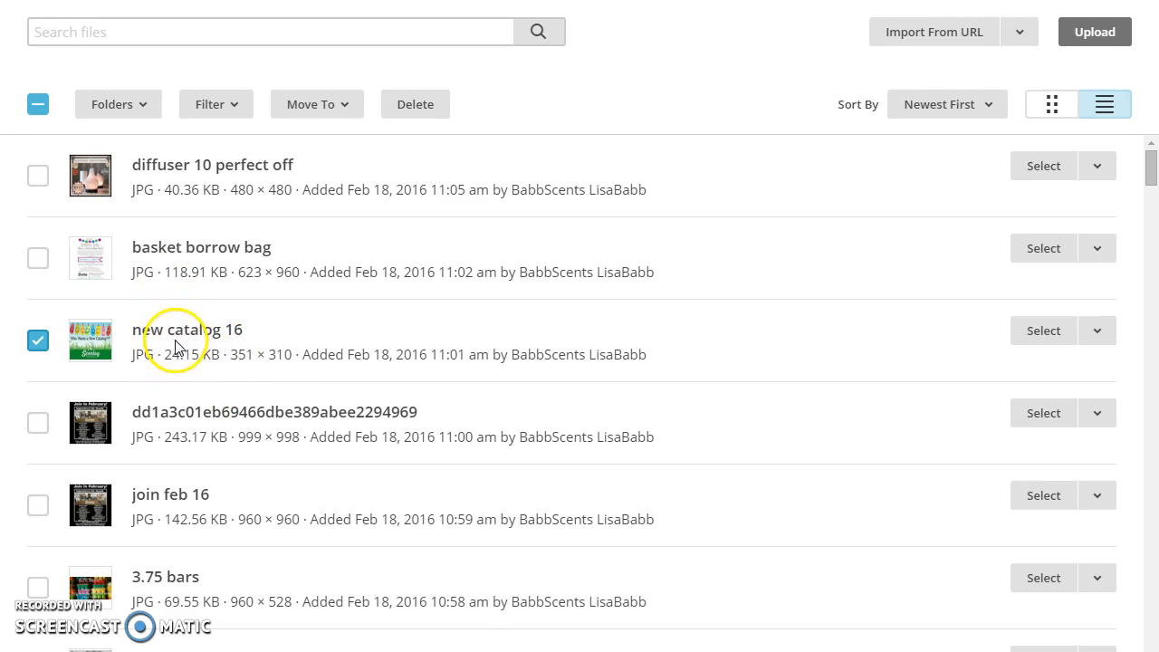
click(1053, 330)
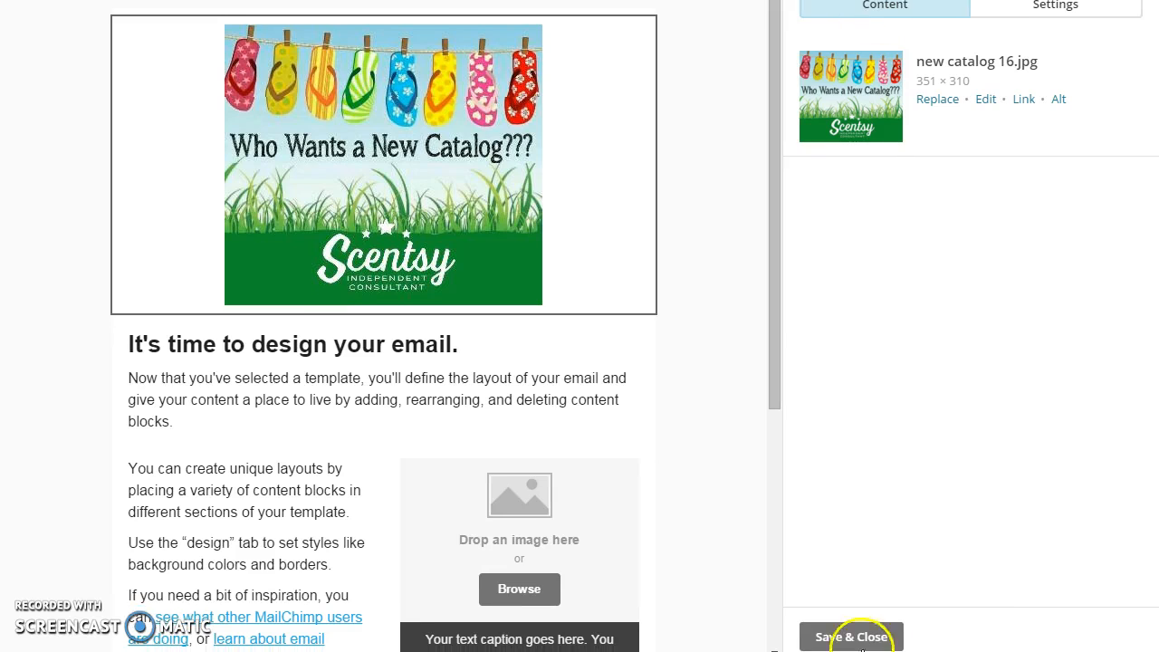
click(851, 636)
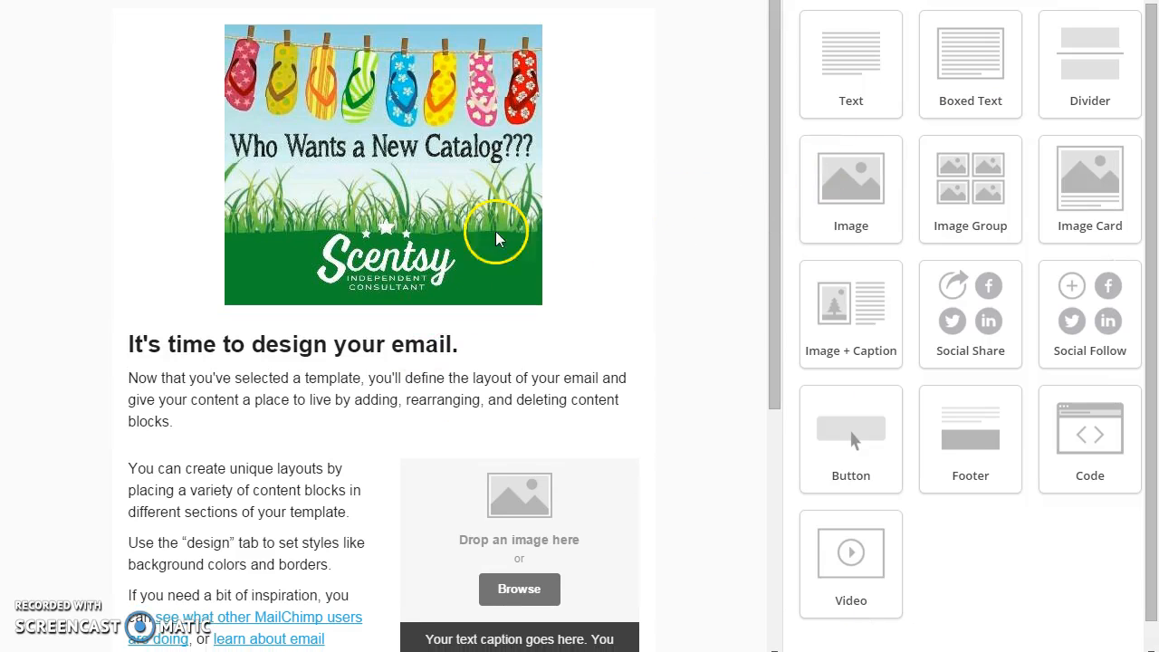
Step: Duplicate the image block containing the new catalog picture
mouse_move(540, 44)
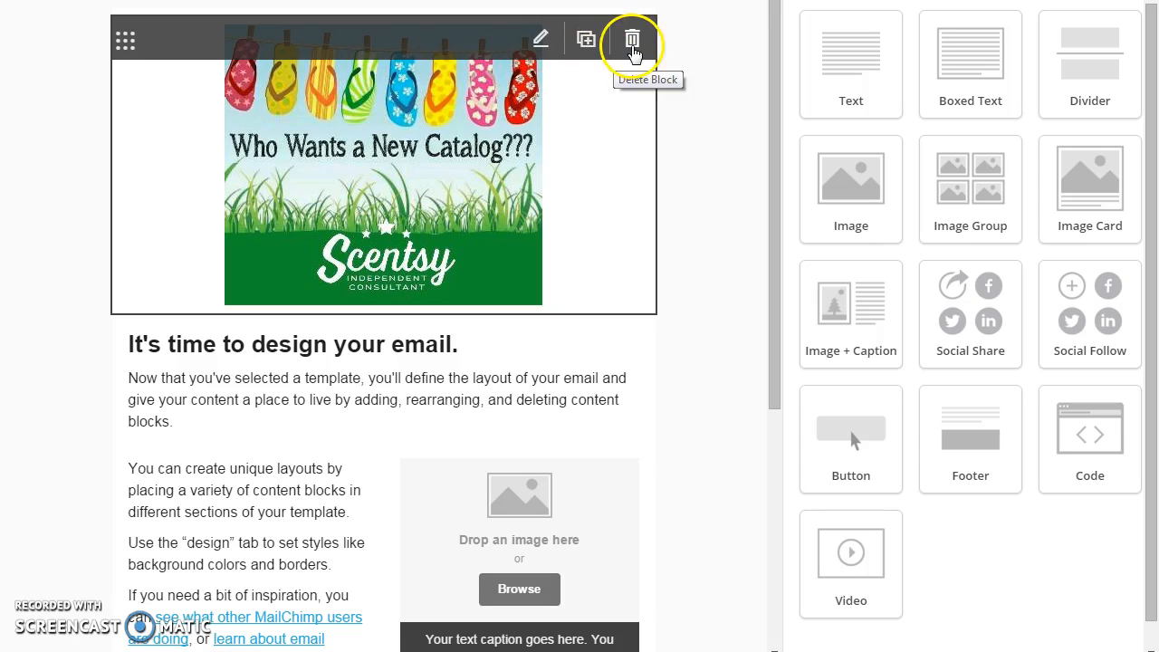
mouse_move(464, 55)
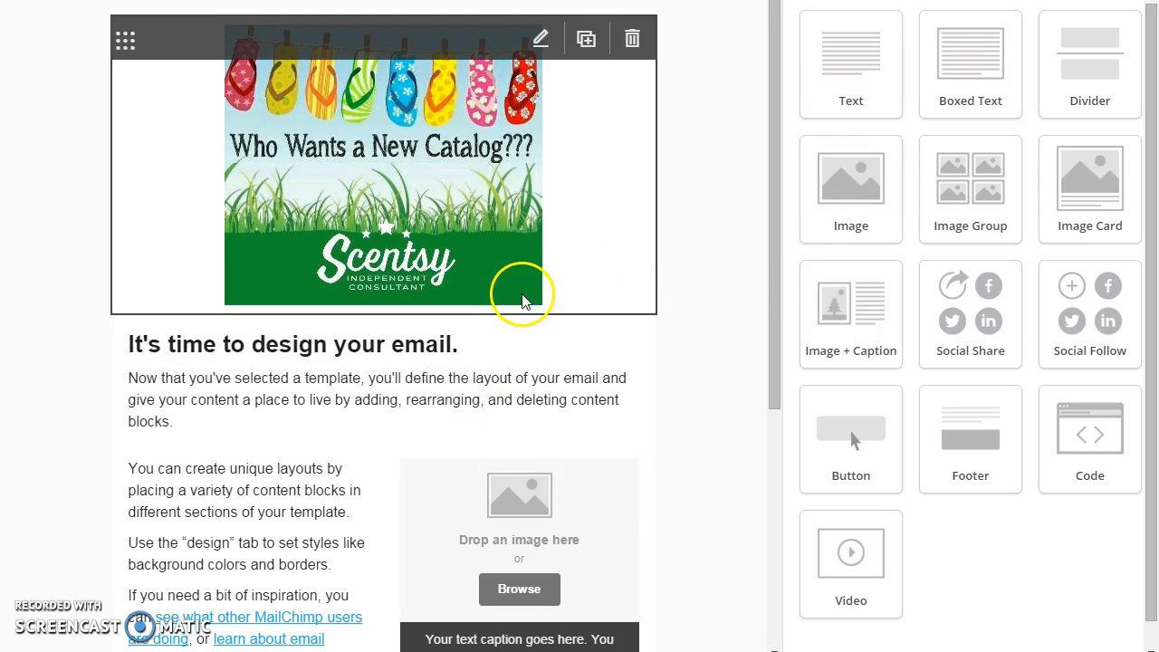
scroll(555, 352, down, 4)
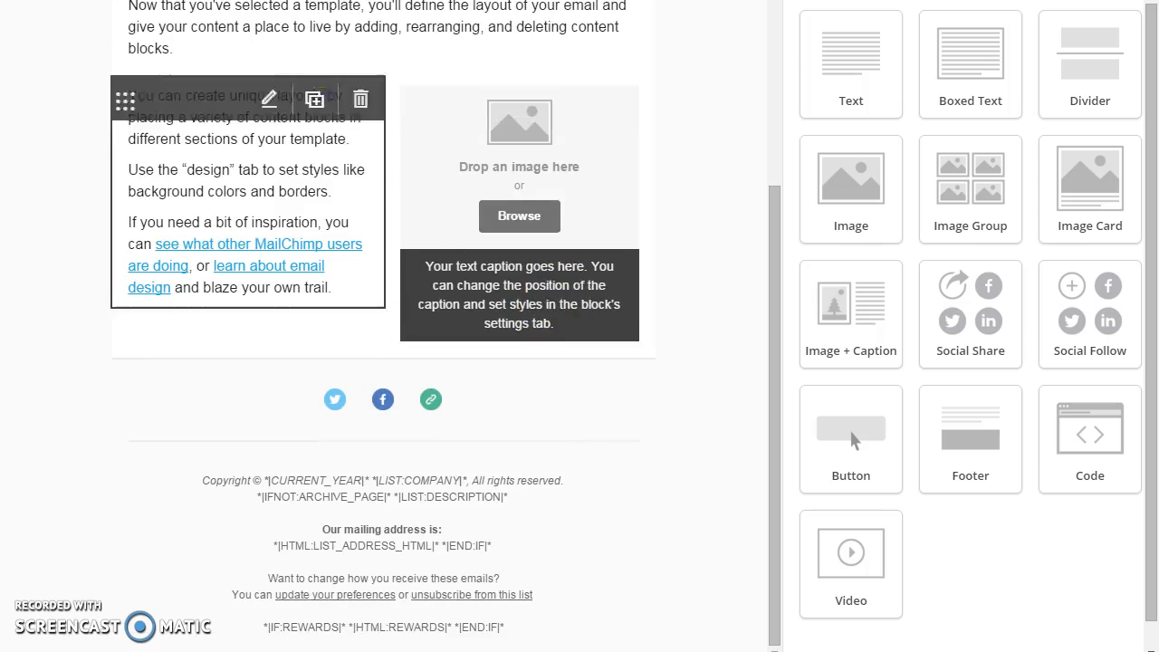
scroll(483, 277, up, 4)
click(363, 172)
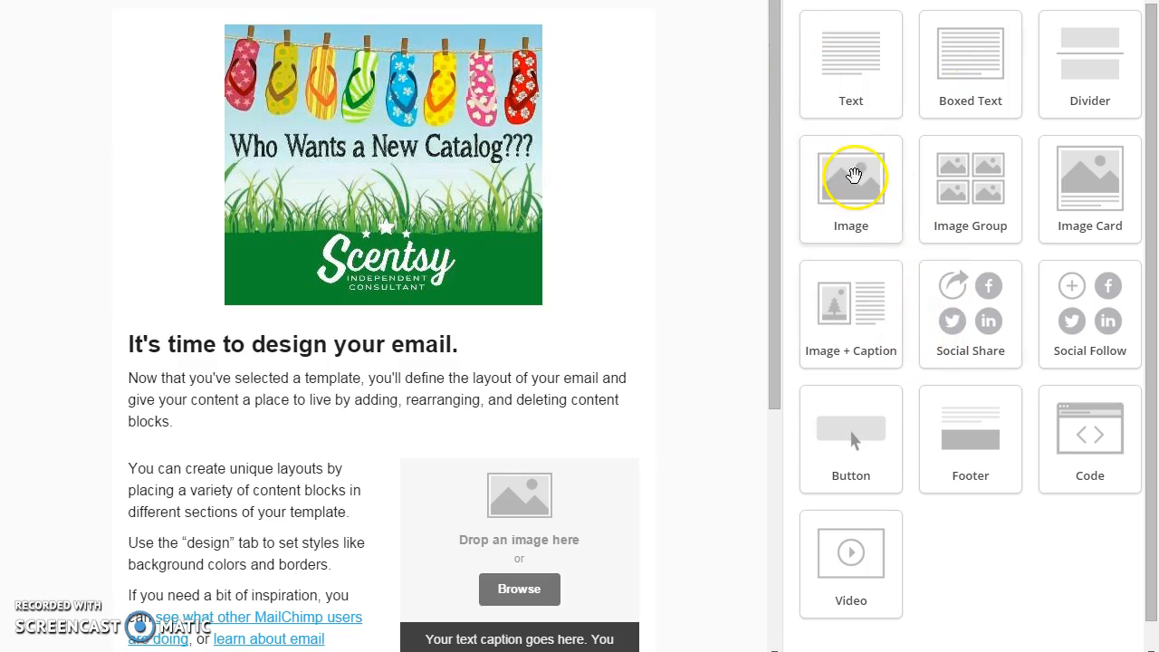
mouse_move(614, 38)
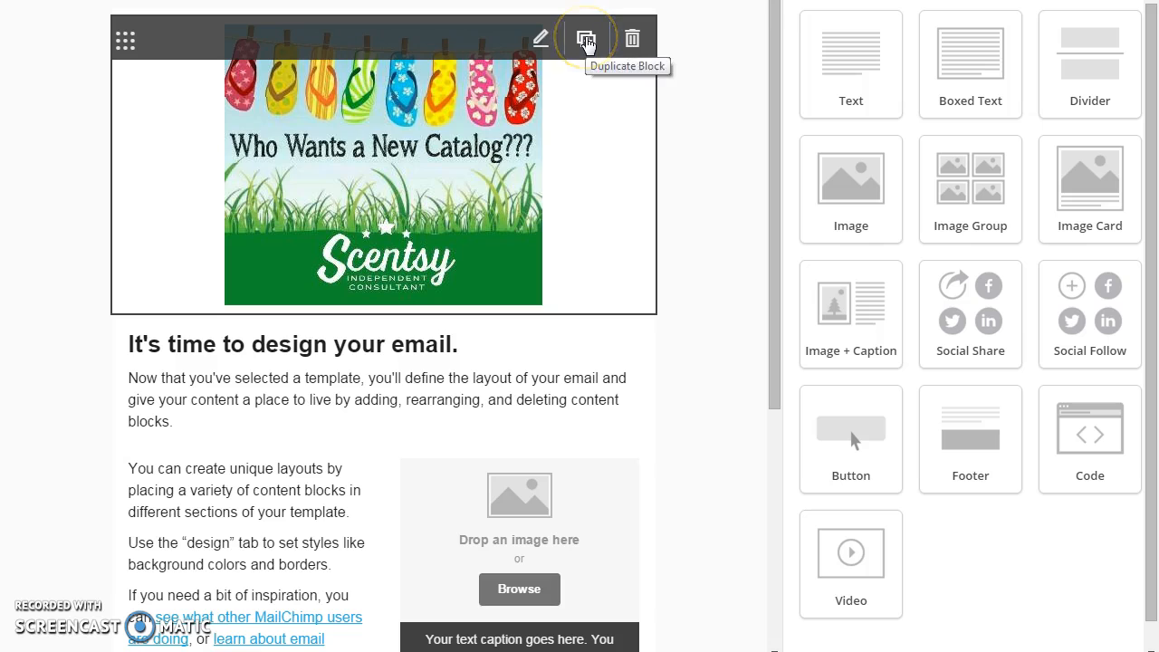
click(585, 40)
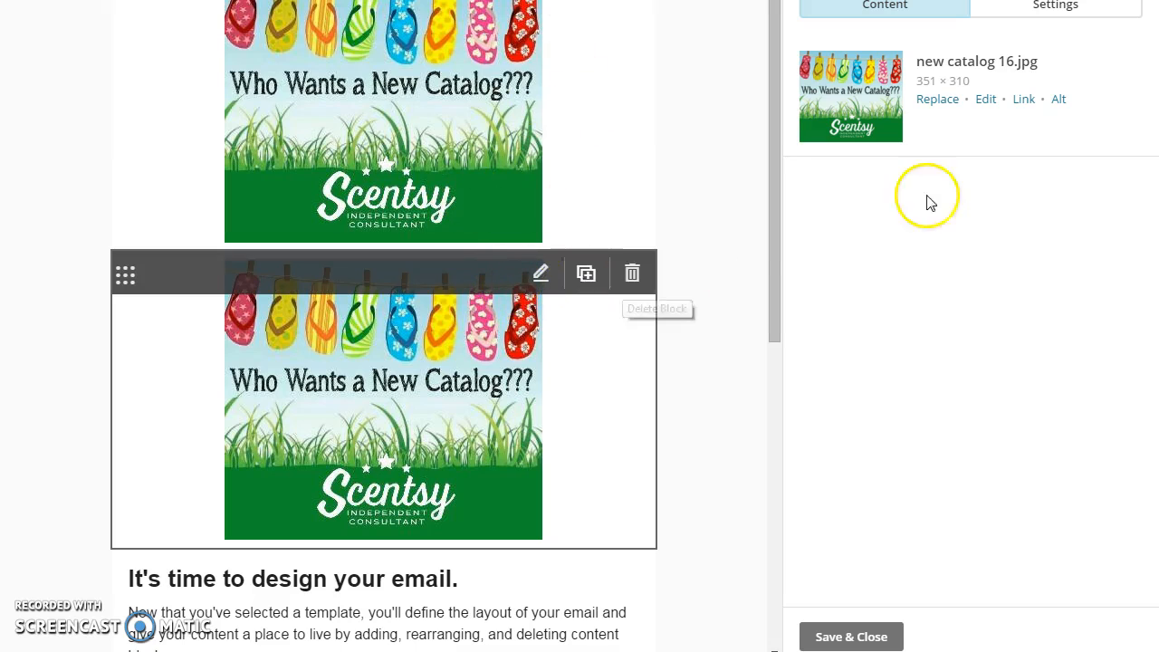
Step: Replace the picture in the duplicated block with "diffuser 10 perfect off" and save the block
click(949, 101)
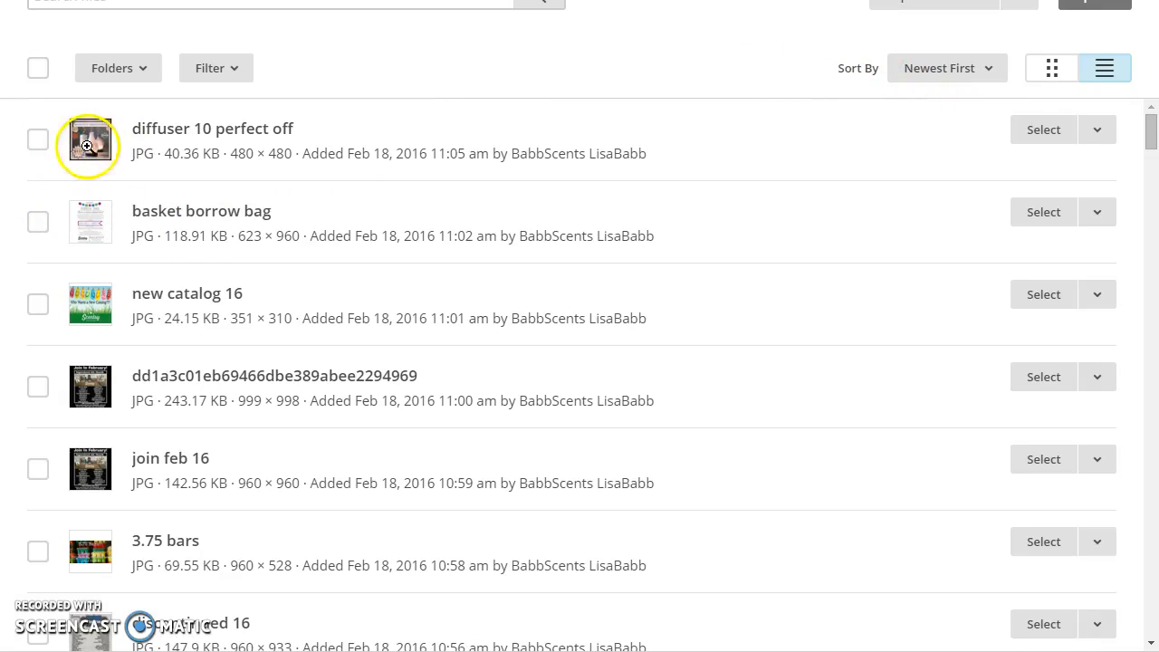
click(38, 141)
click(1050, 127)
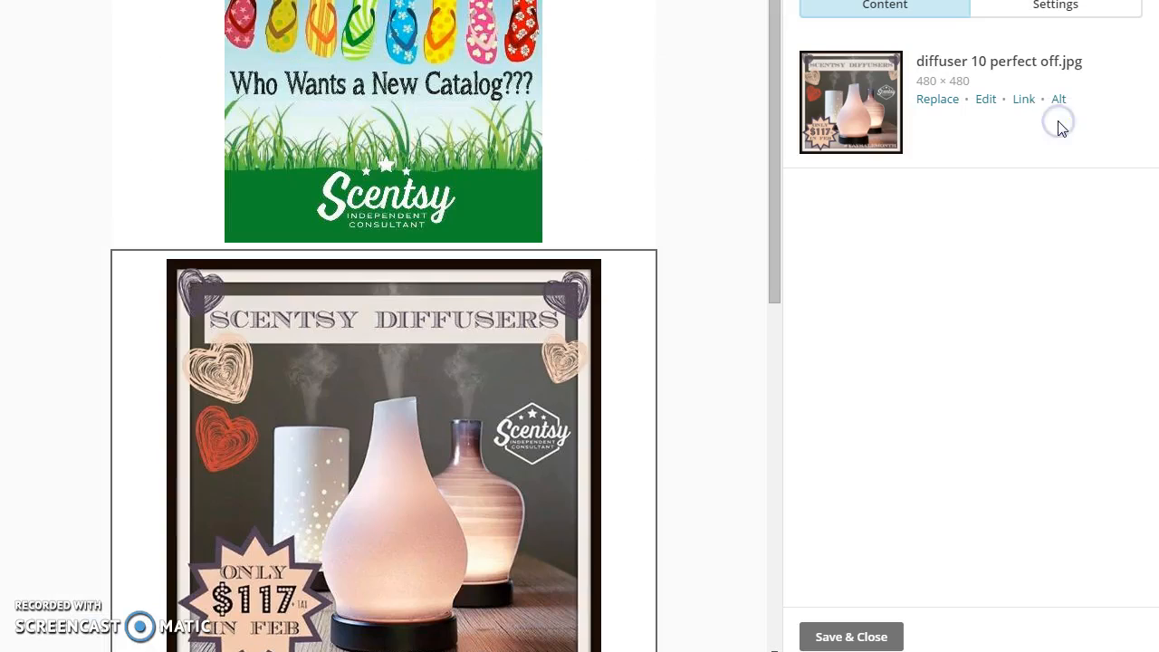
click(858, 634)
scroll(719, 295, up, 1)
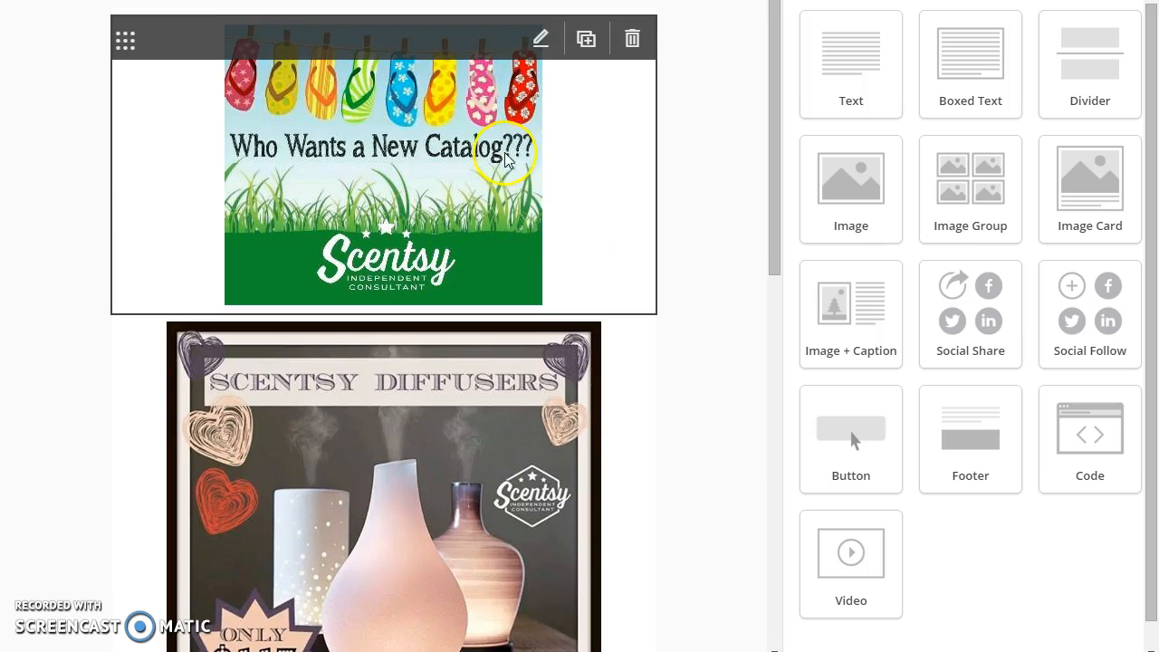
Step: Delete the diffuser image block below the catalog picture
scroll(729, 347, down, 3)
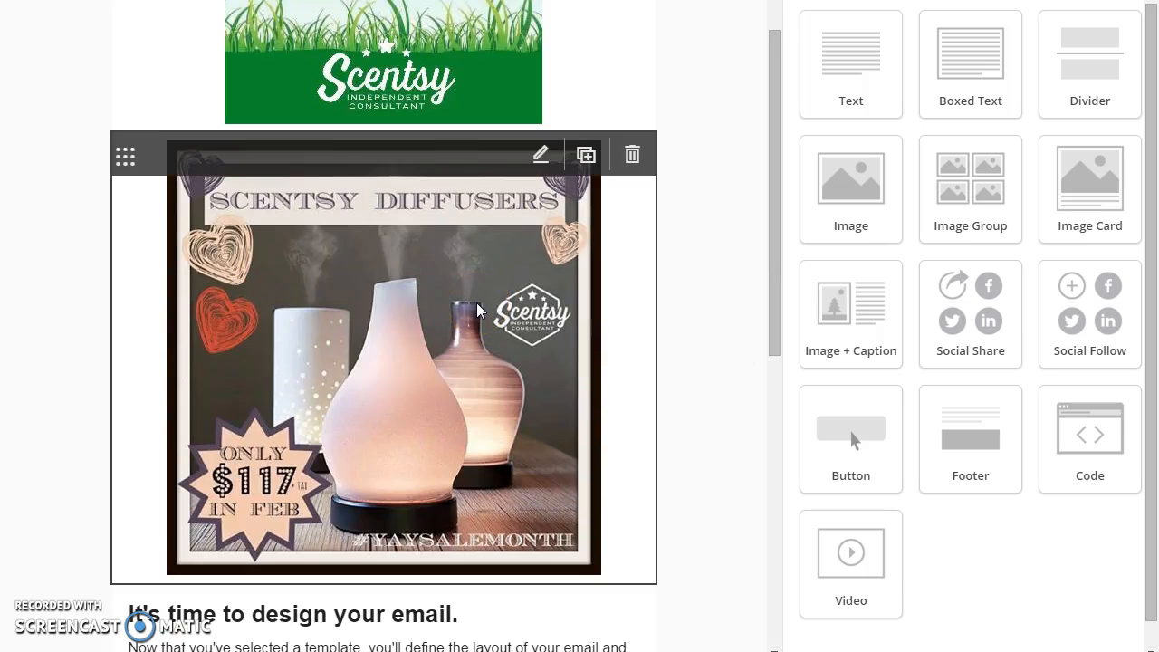
click(632, 155)
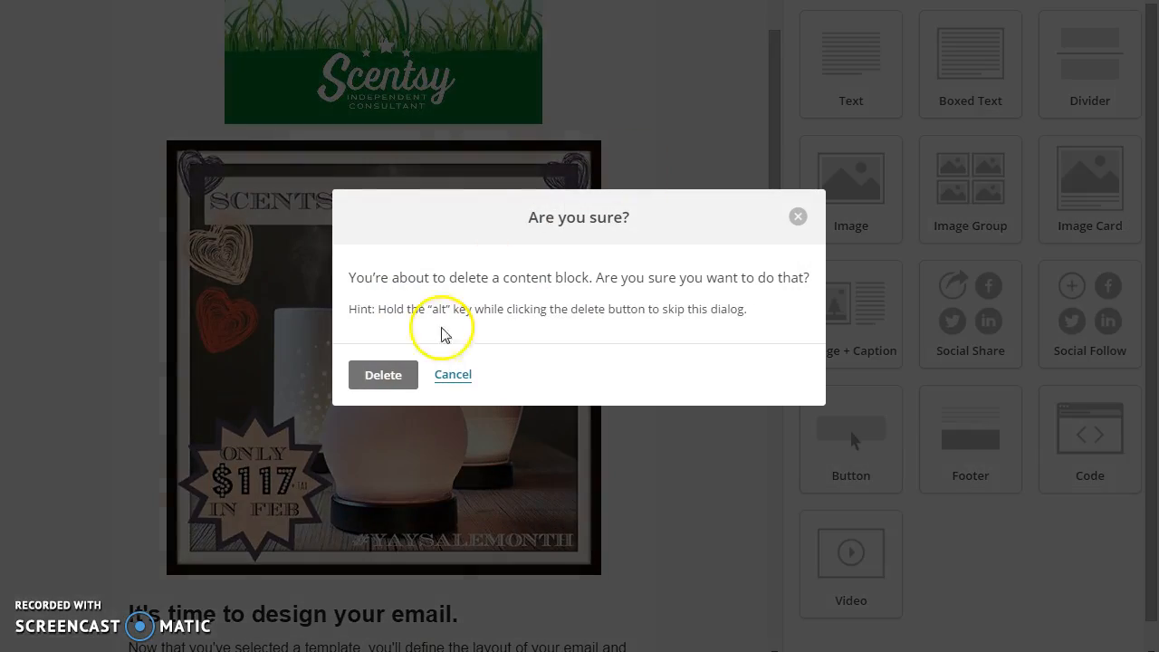
click(395, 373)
scroll(589, 272, up, 3)
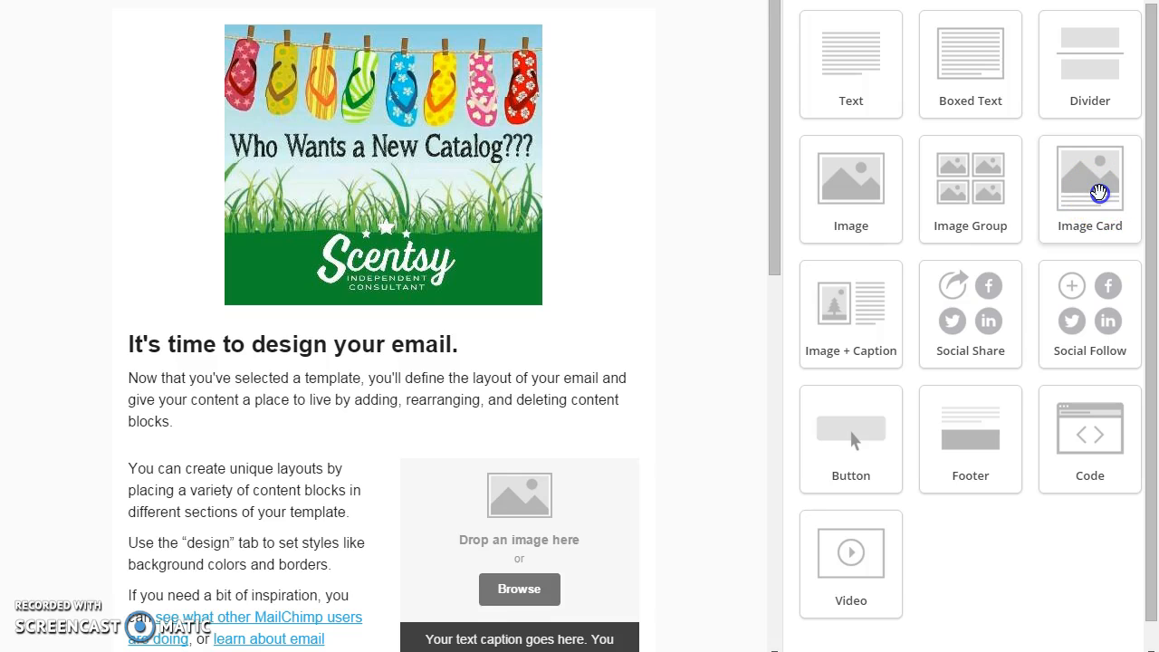
Step: Add an Image Card block directly below the catalog picture and fill it with the image "diffuser 10 perfect off"
drag(1098, 192, 305, 303)
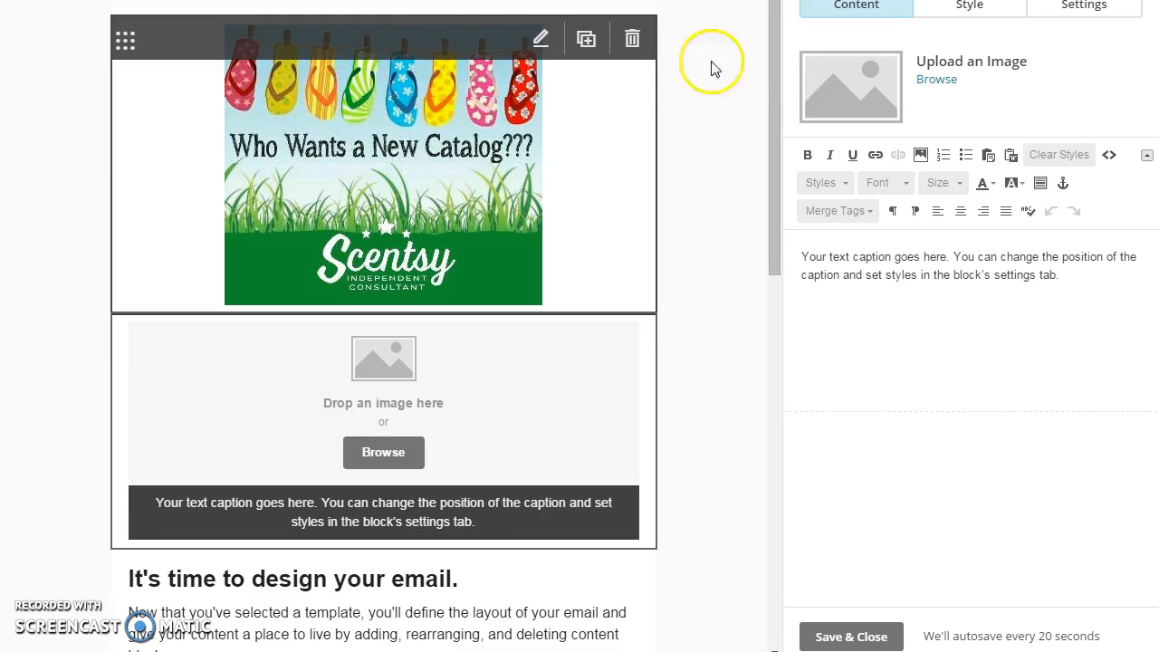
click(937, 79)
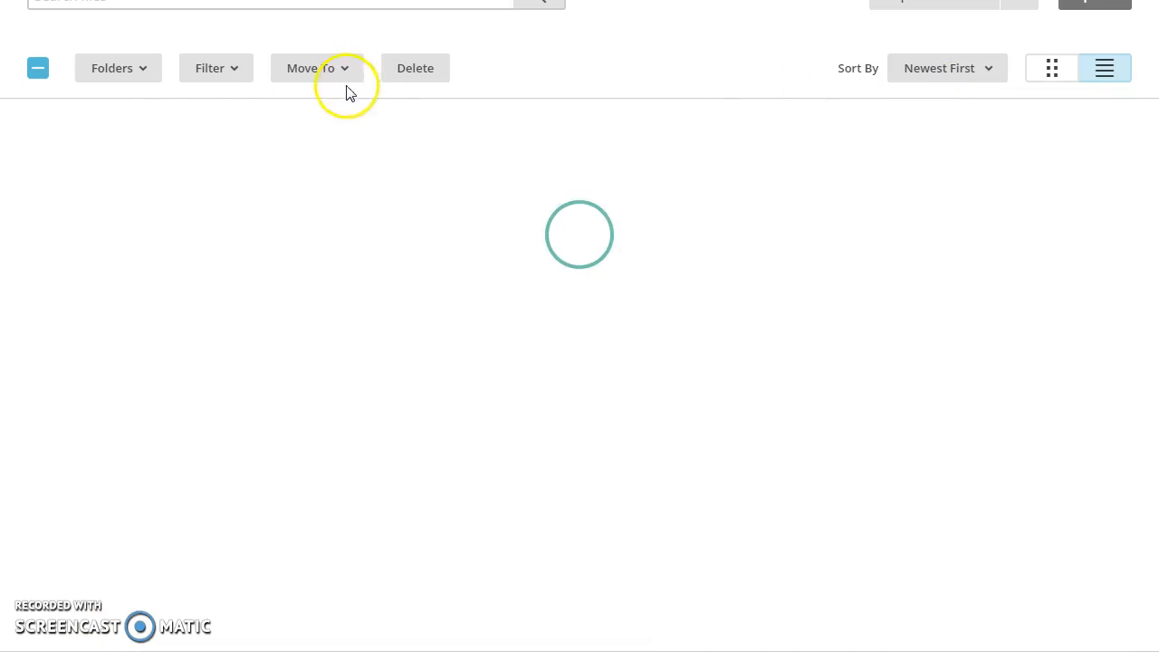
click(36, 142)
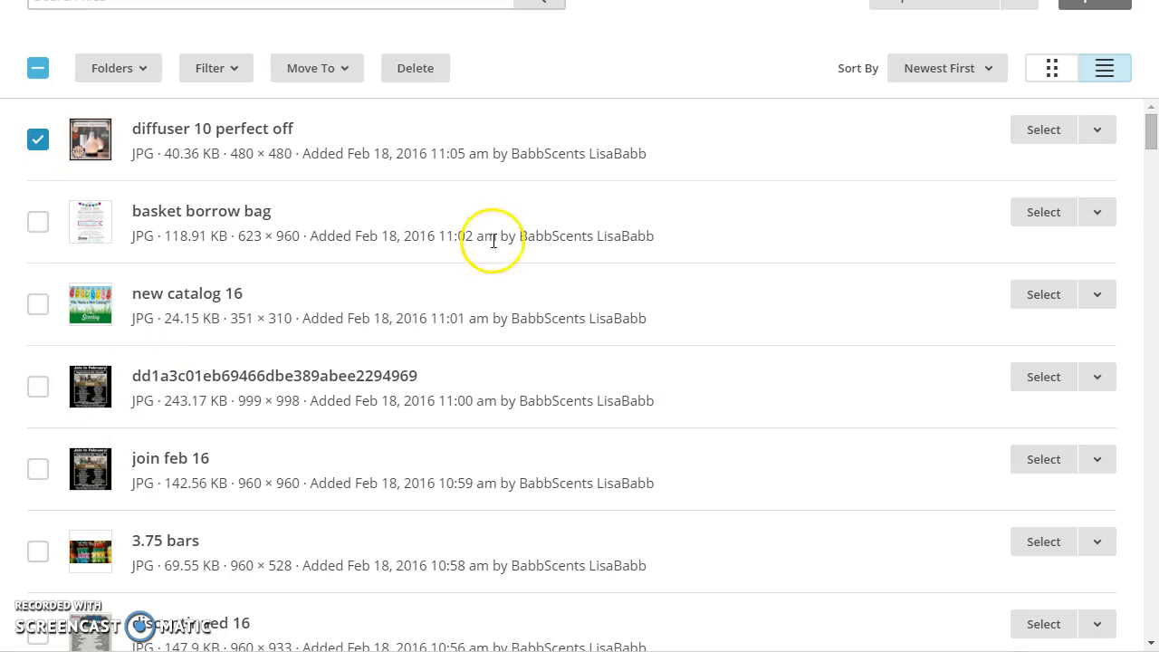
click(1046, 132)
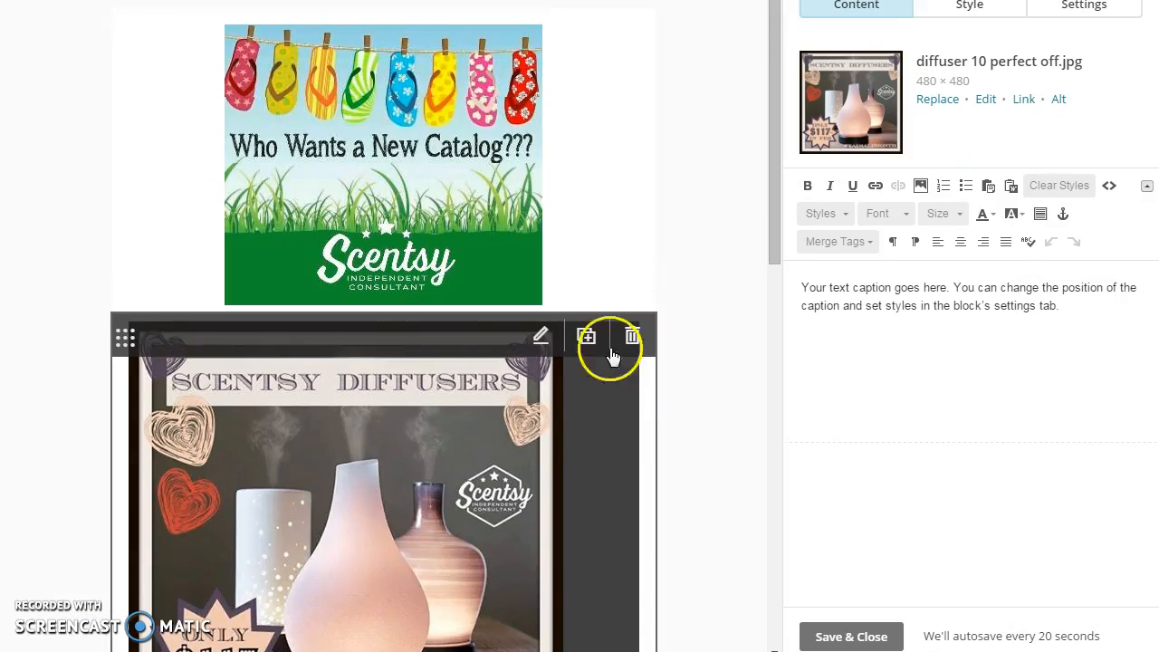
Step: Replace the image card's placeholder caption with "Last chance for 10% off for the Diffusers!!"
scroll(597, 399, down, 2)
drag(1066, 305, 722, 233)
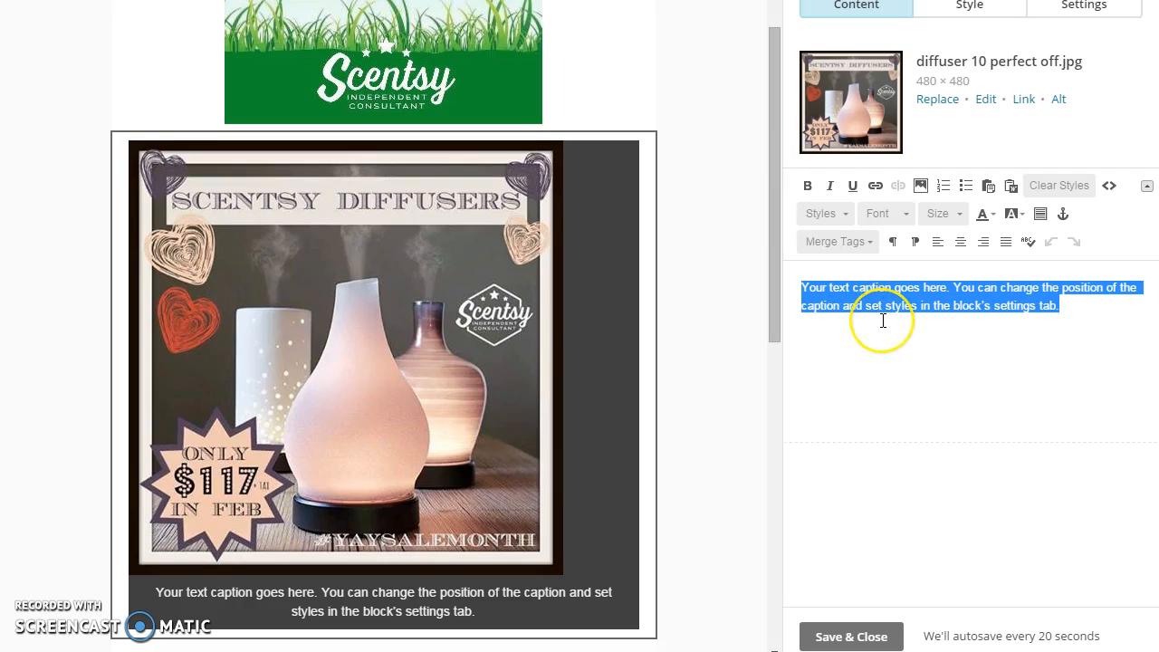
key(BackSpace)
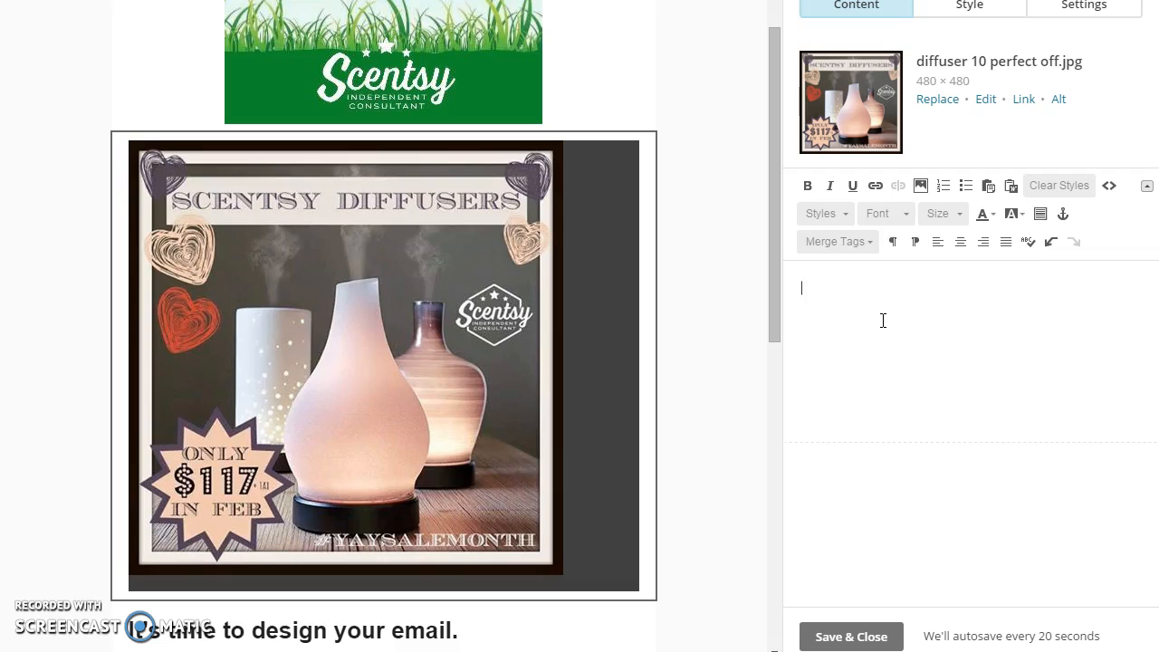
click(308, 496)
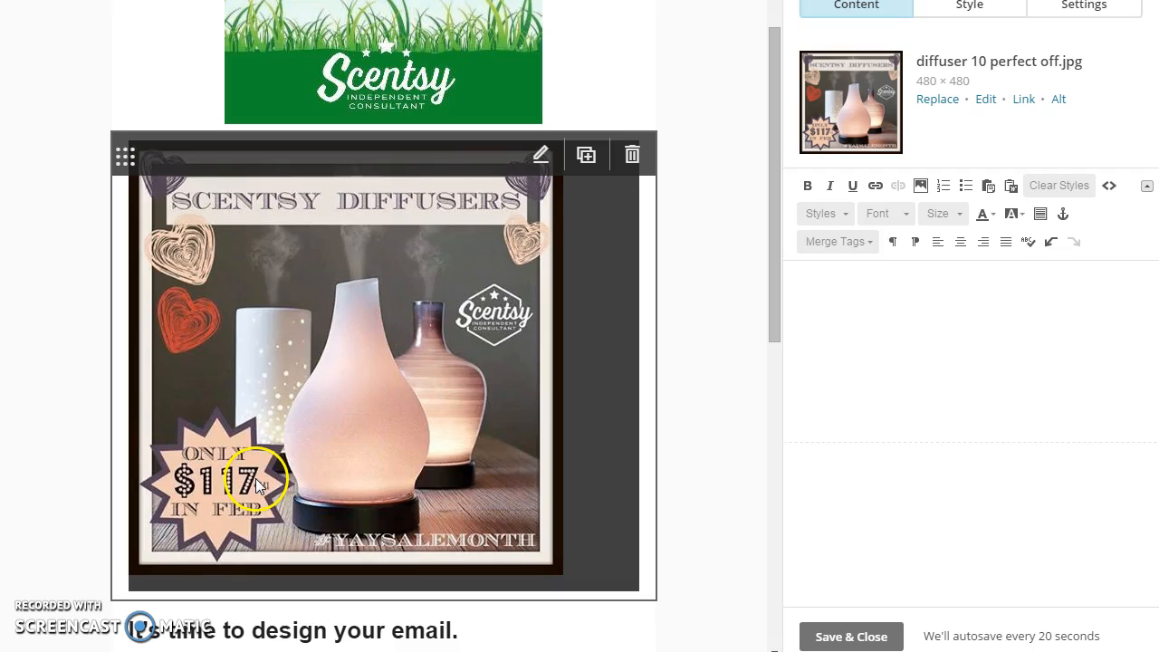
click(867, 288)
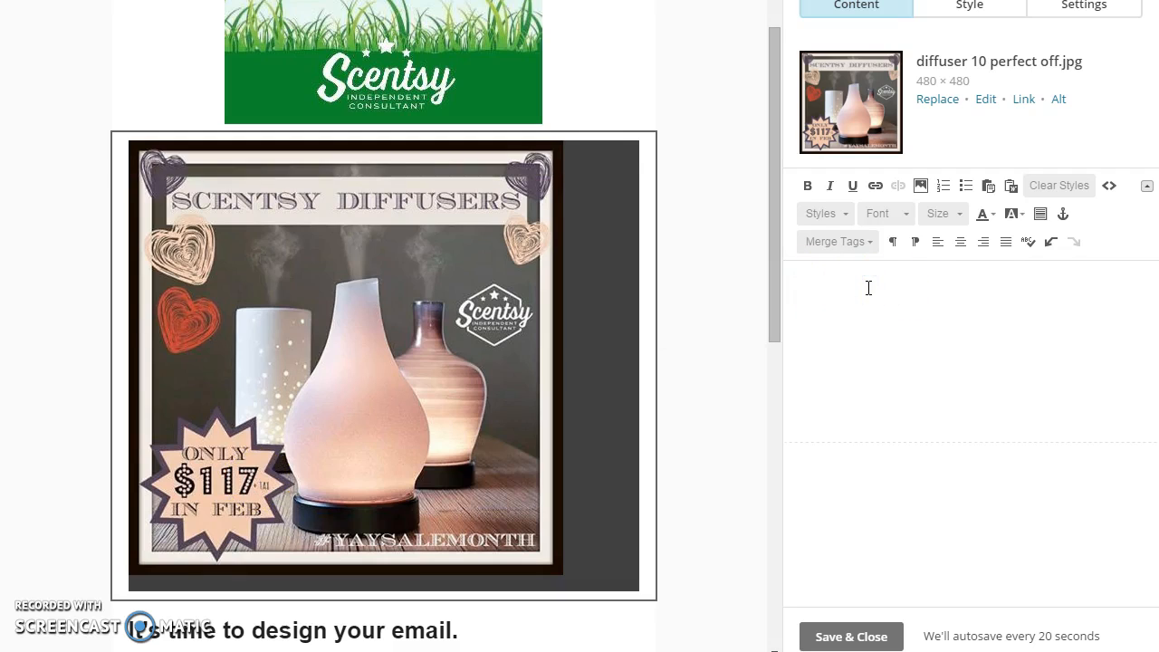
text(Last chance for 1)
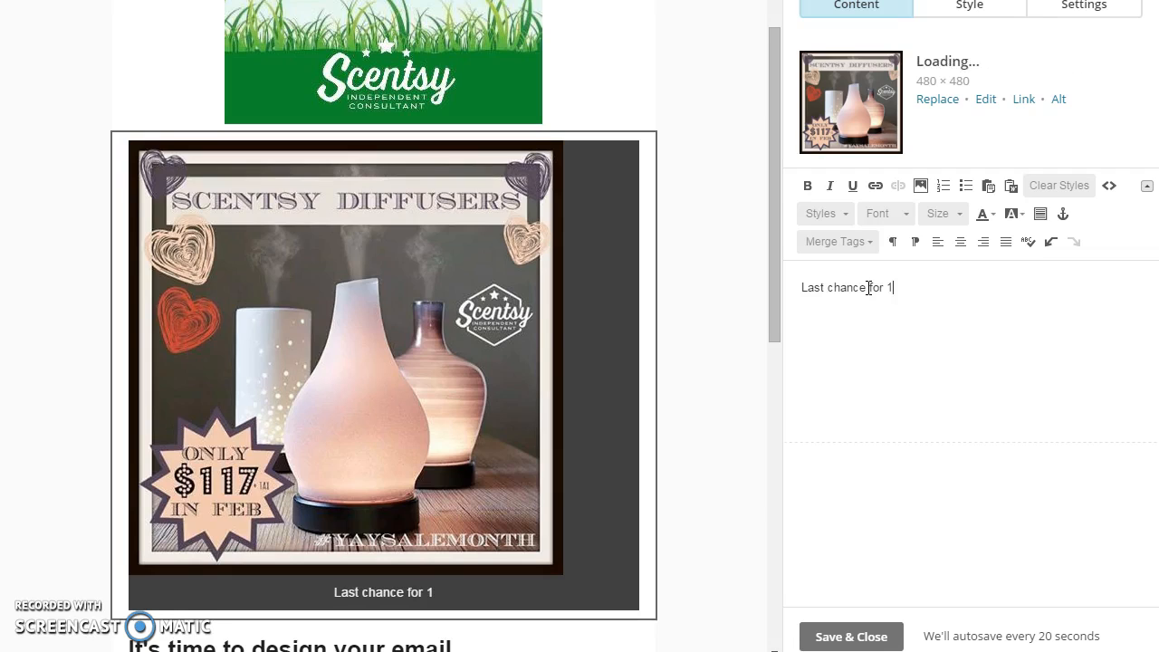
text(0% off for )
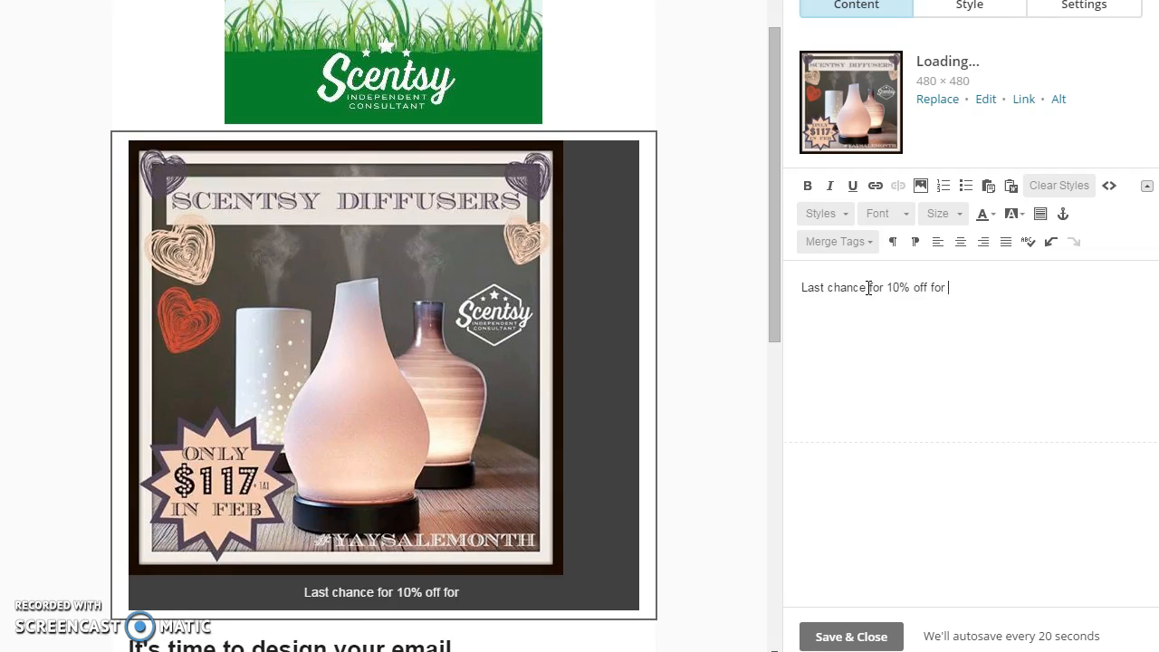
text(the Diffusers!!)
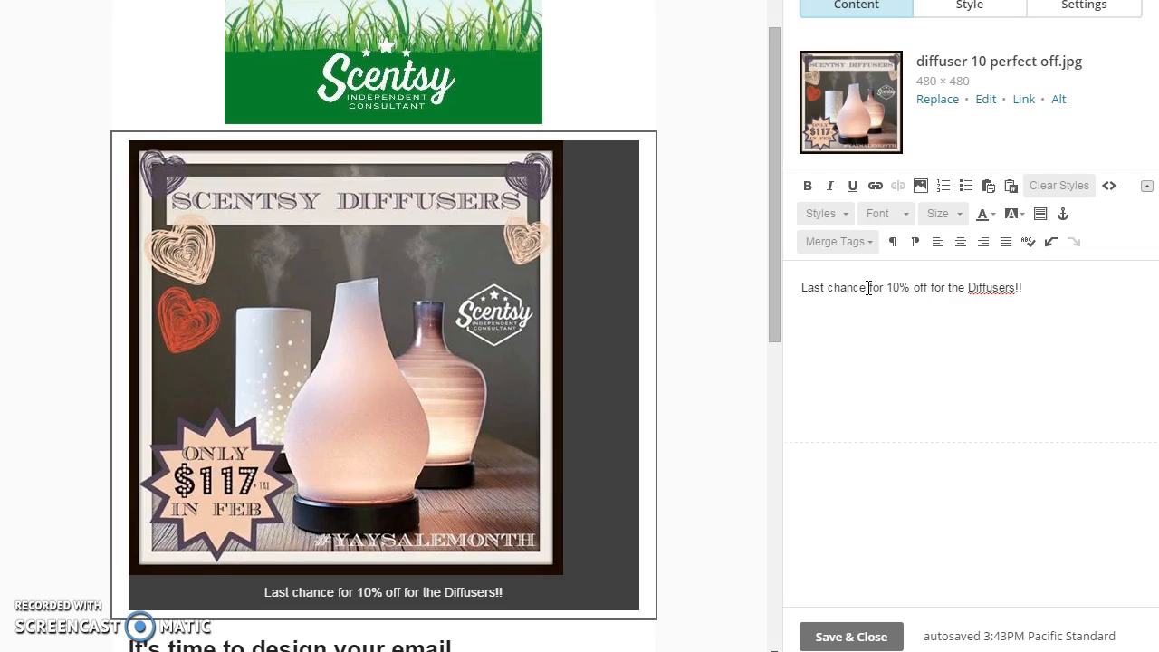
Step: Format the diffuser caption as bold Georgia at size 18 and add a new line below it
drag(1023, 288, 813, 270)
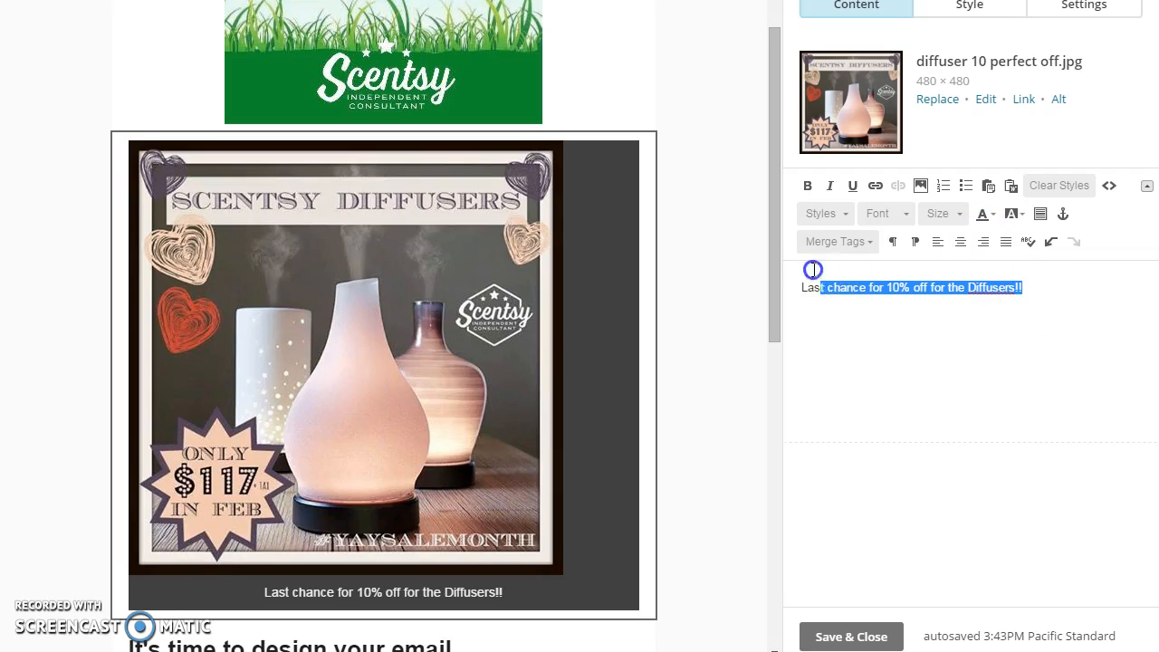
click(807, 186)
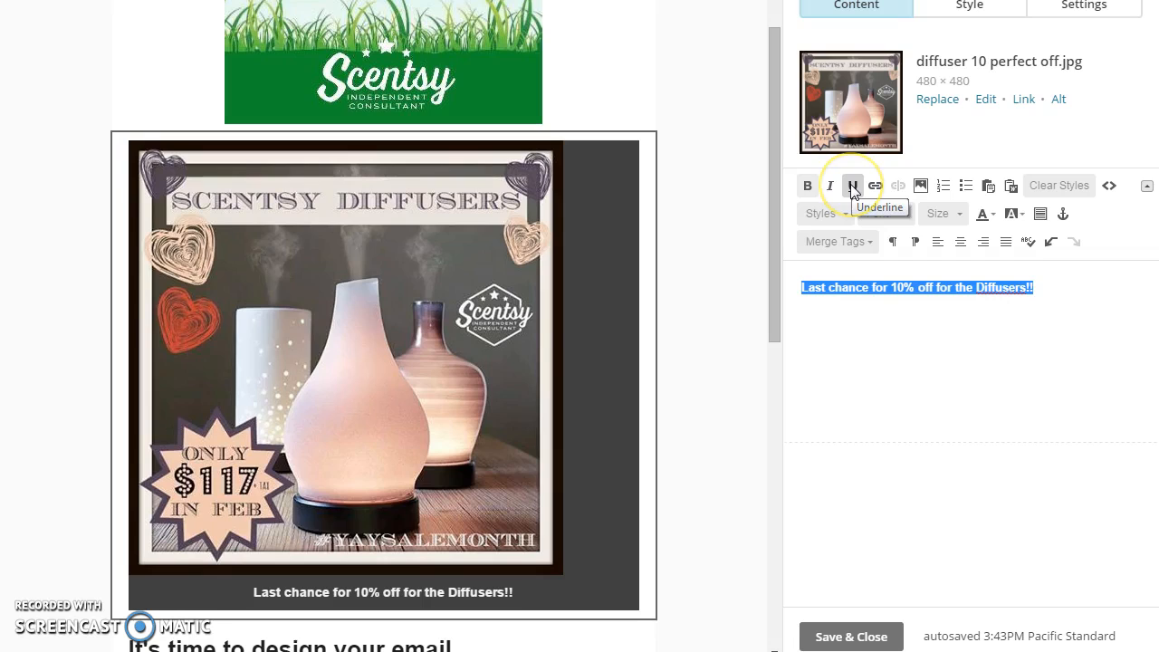
click(905, 217)
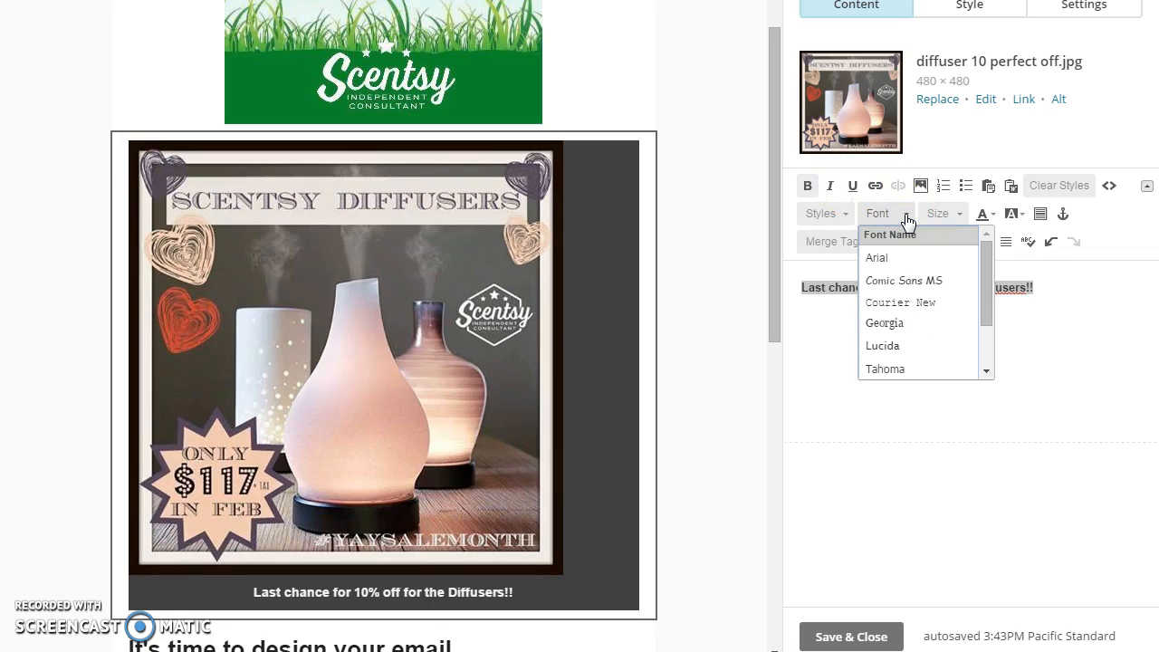
click(907, 219)
click(958, 214)
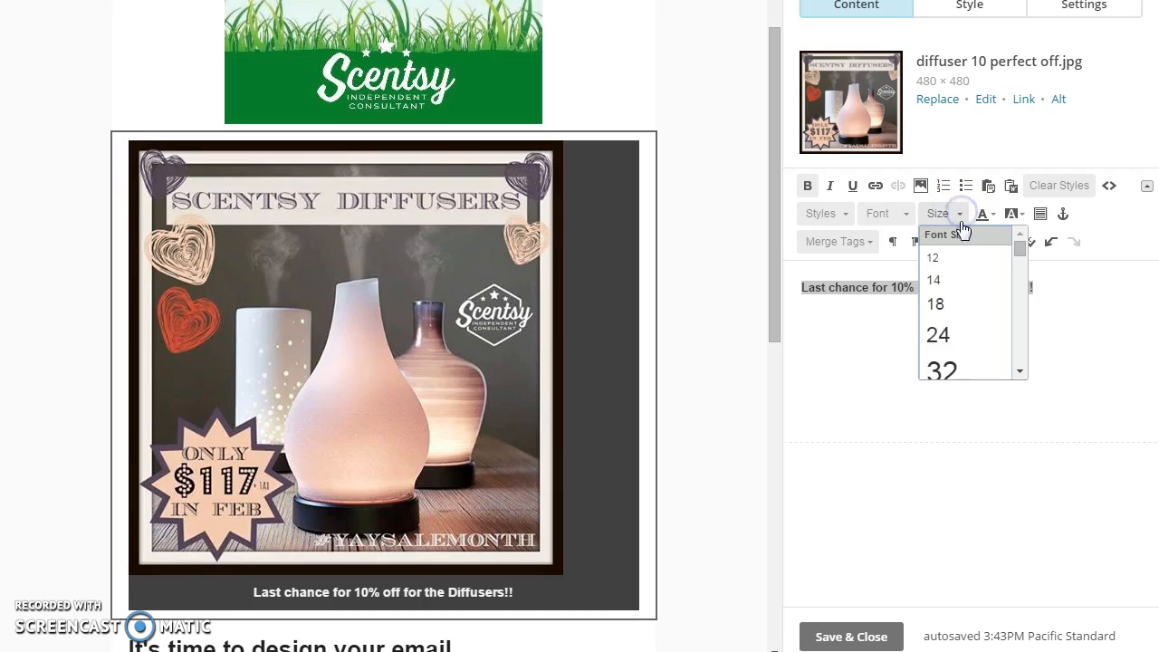
click(941, 308)
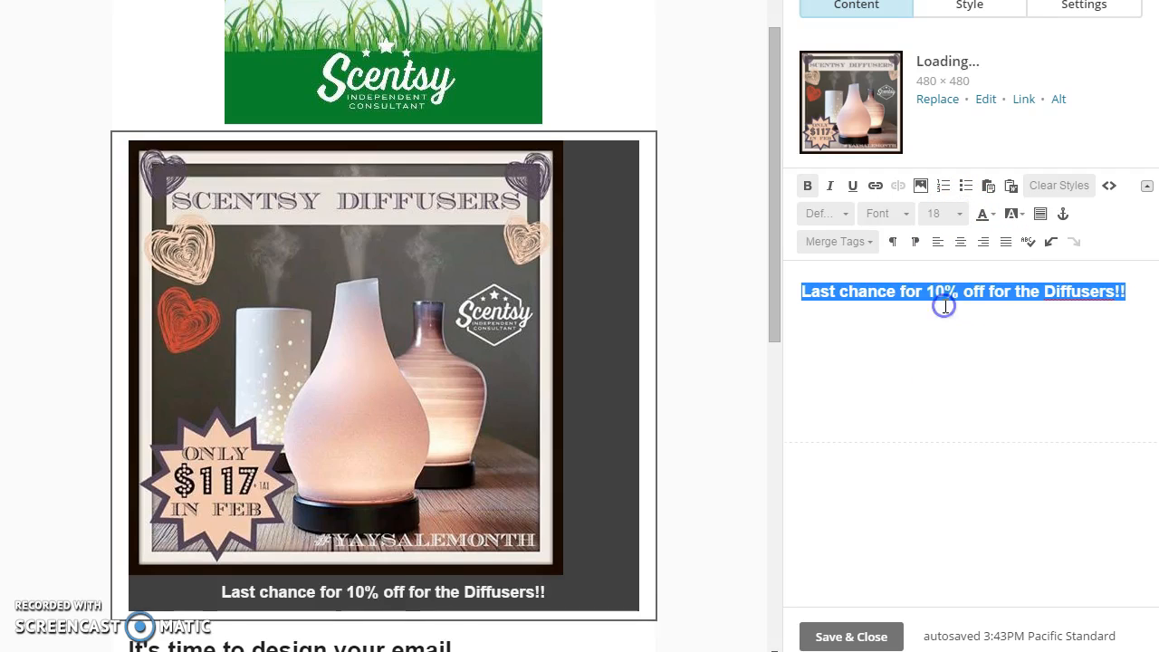
click(906, 215)
click(896, 323)
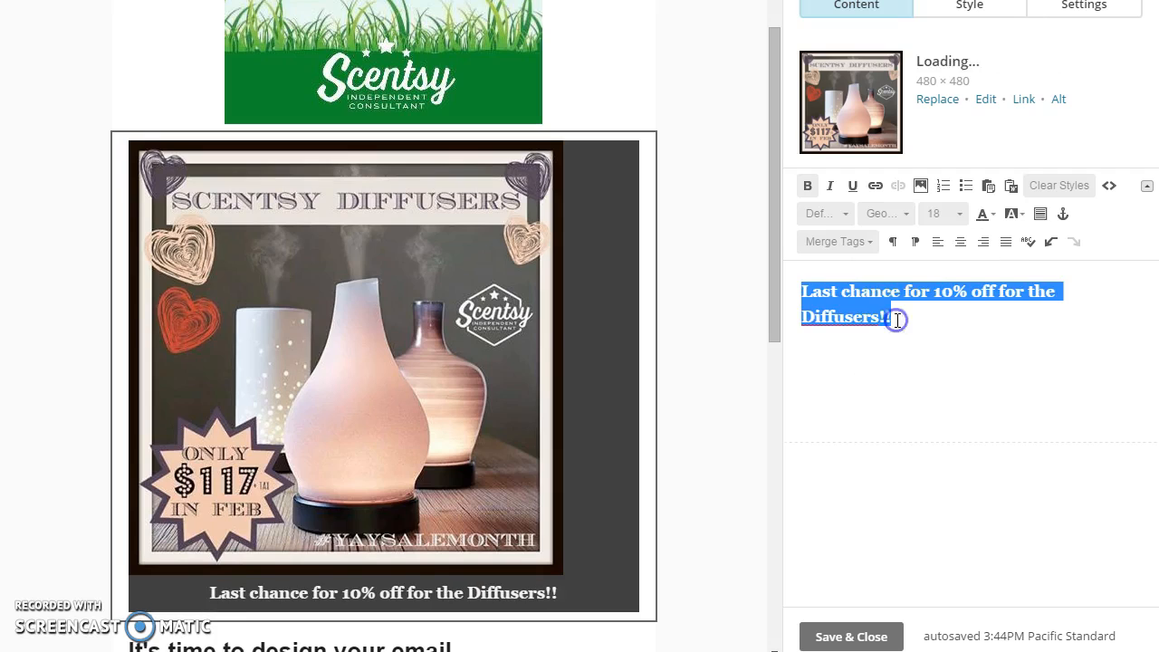
click(977, 344)
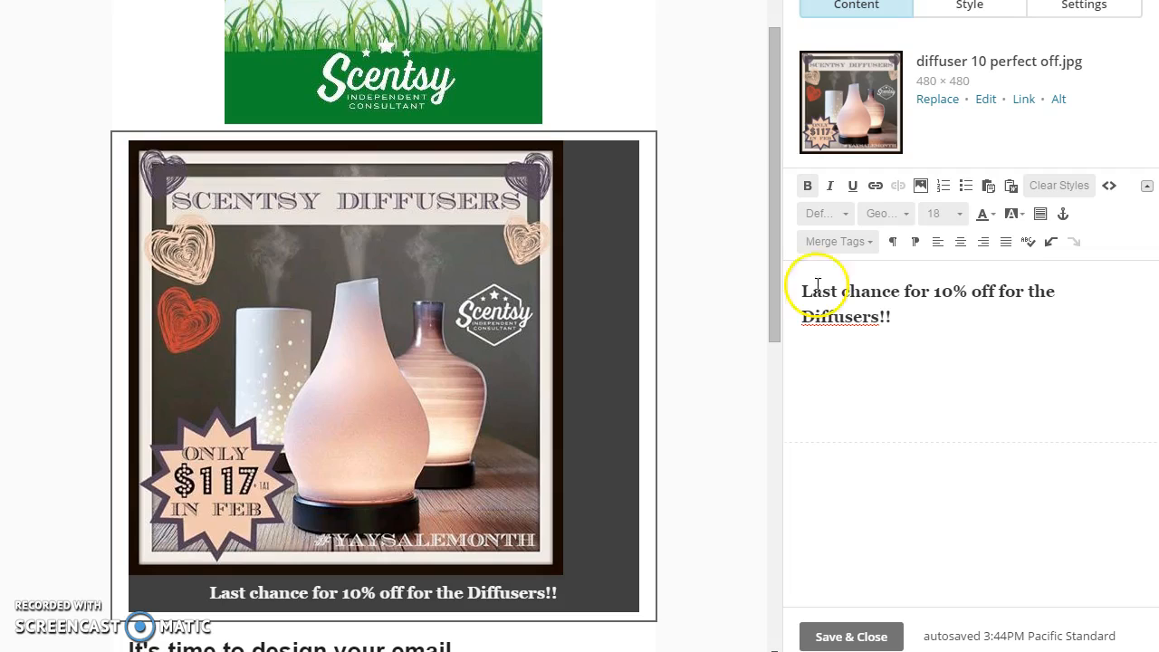
click(921, 324)
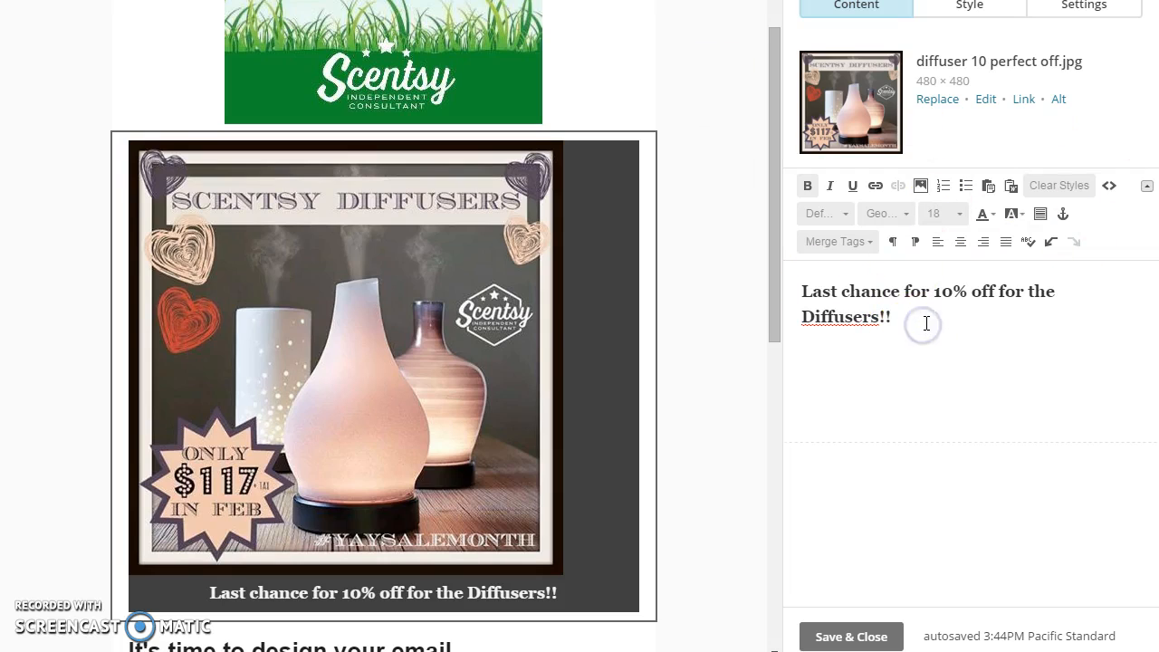
key(Return)
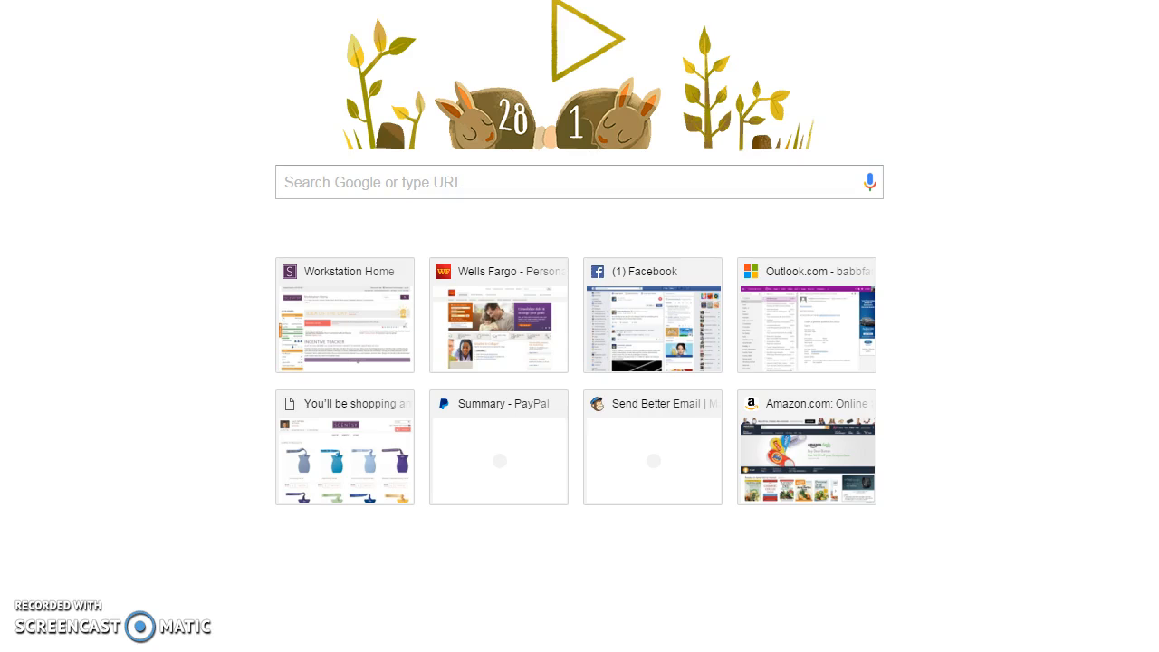
Step: Open the consultant's Scentsy website in a new browser tab and go to its Diffusers category under Home
text(w)
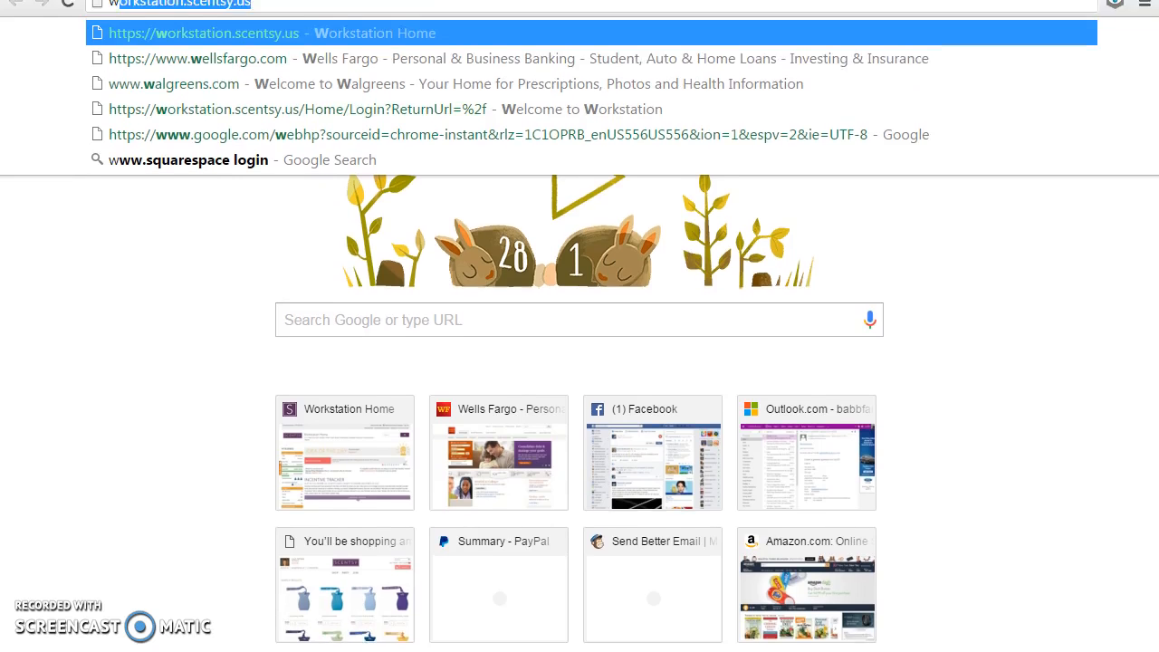
text(ww.b)
key(Return)
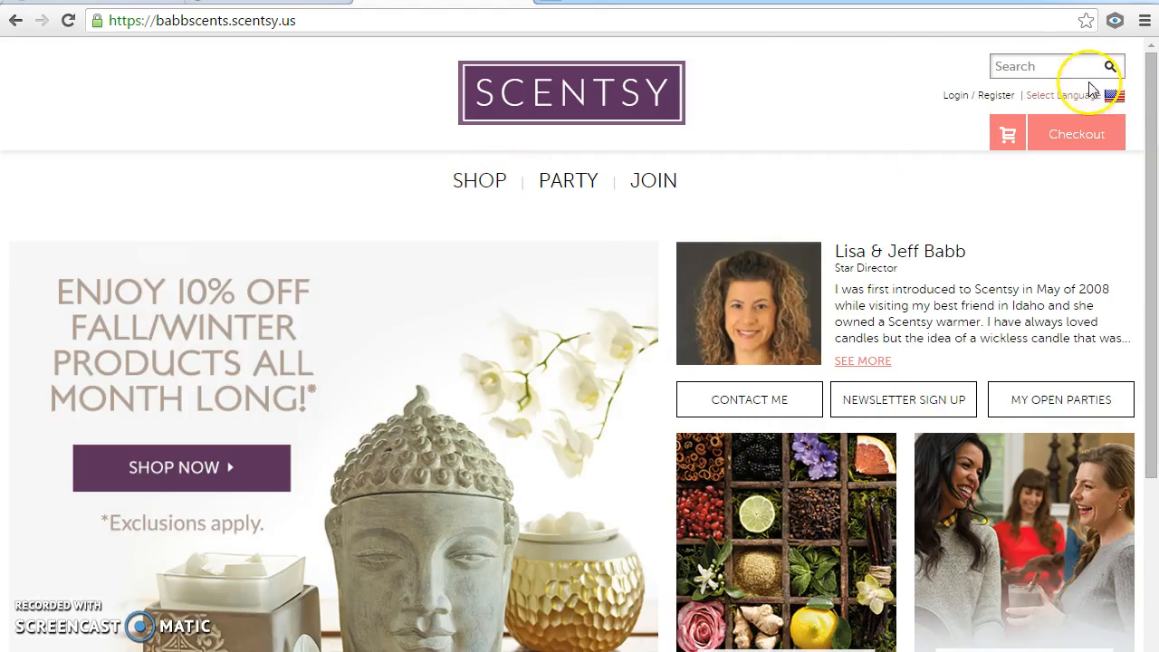
mouse_move(474, 184)
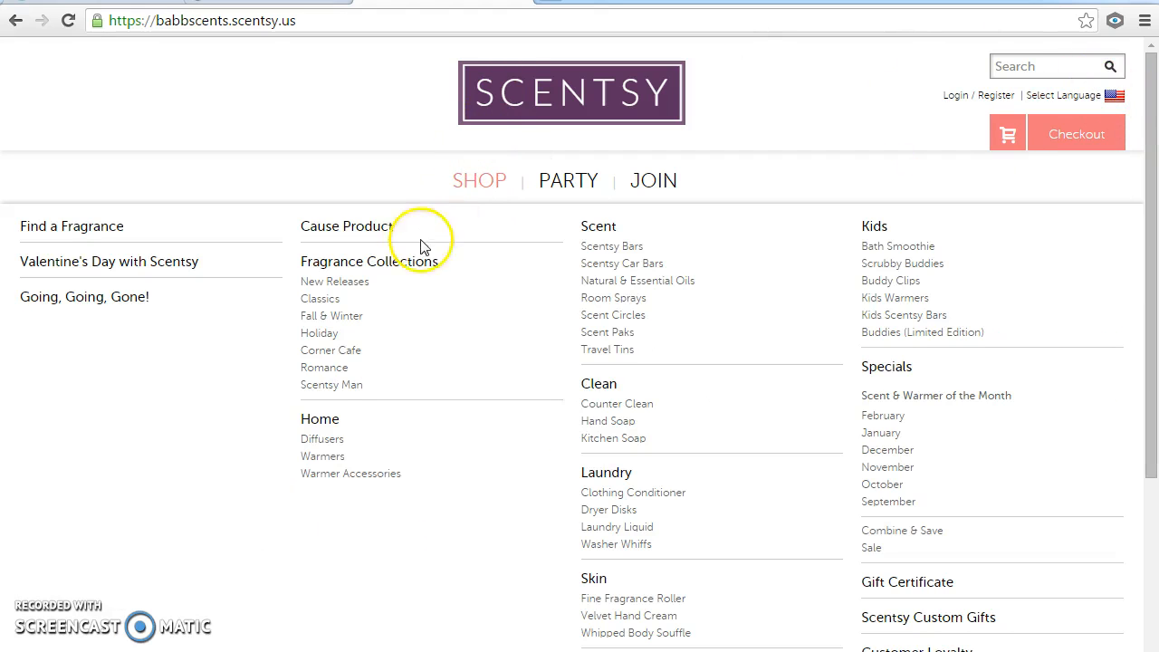
click(334, 438)
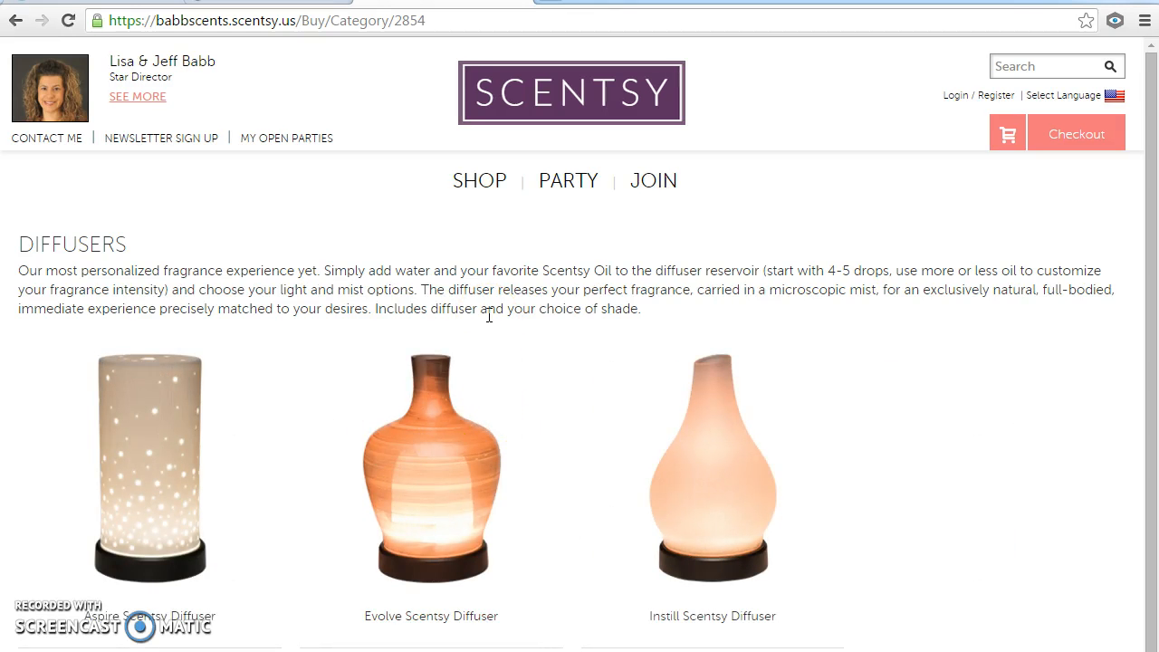
Step: Copy the Diffusers category page's web address and return to the MailChimp campaign
mouse_move(479, 180)
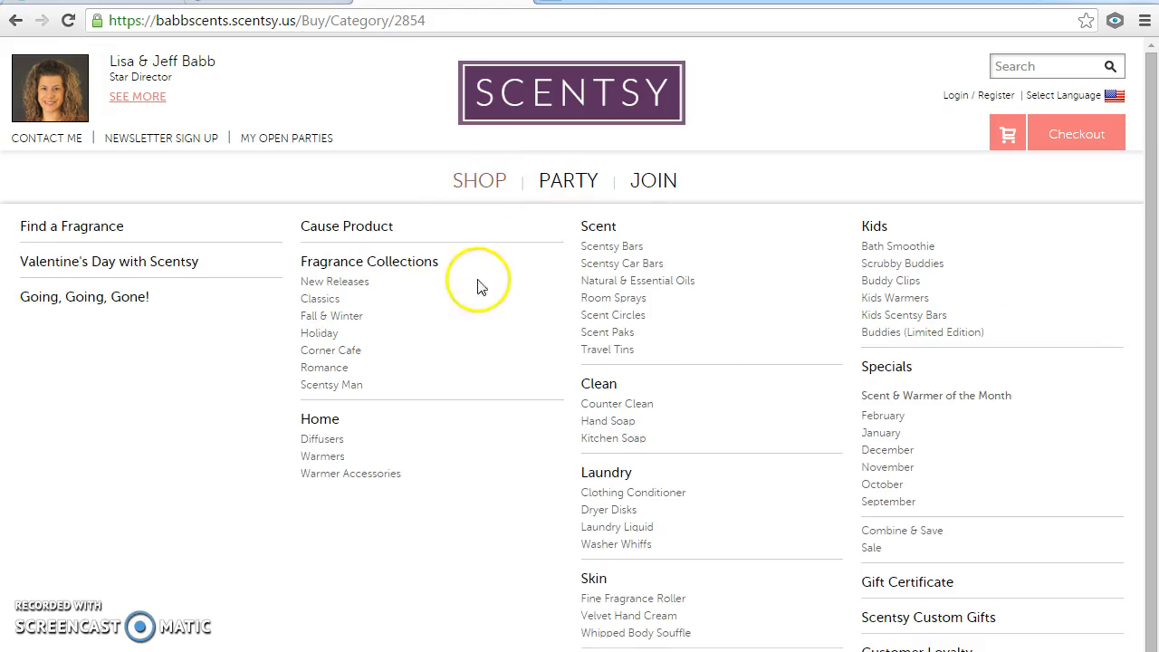
click(373, 20)
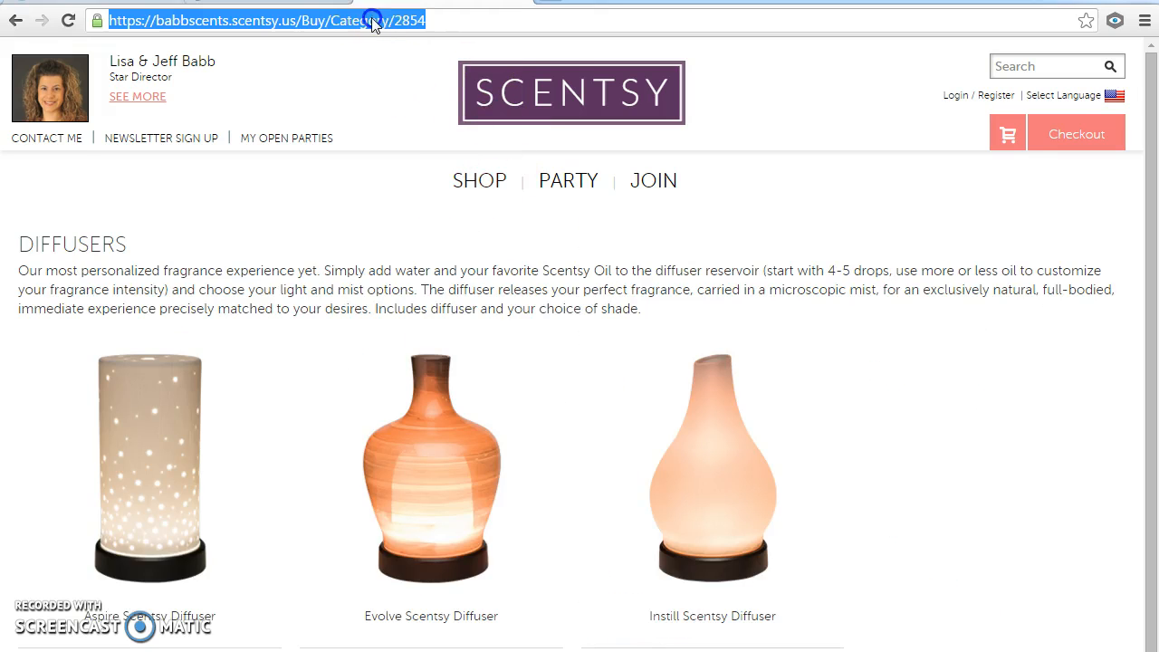
right_click(373, 21)
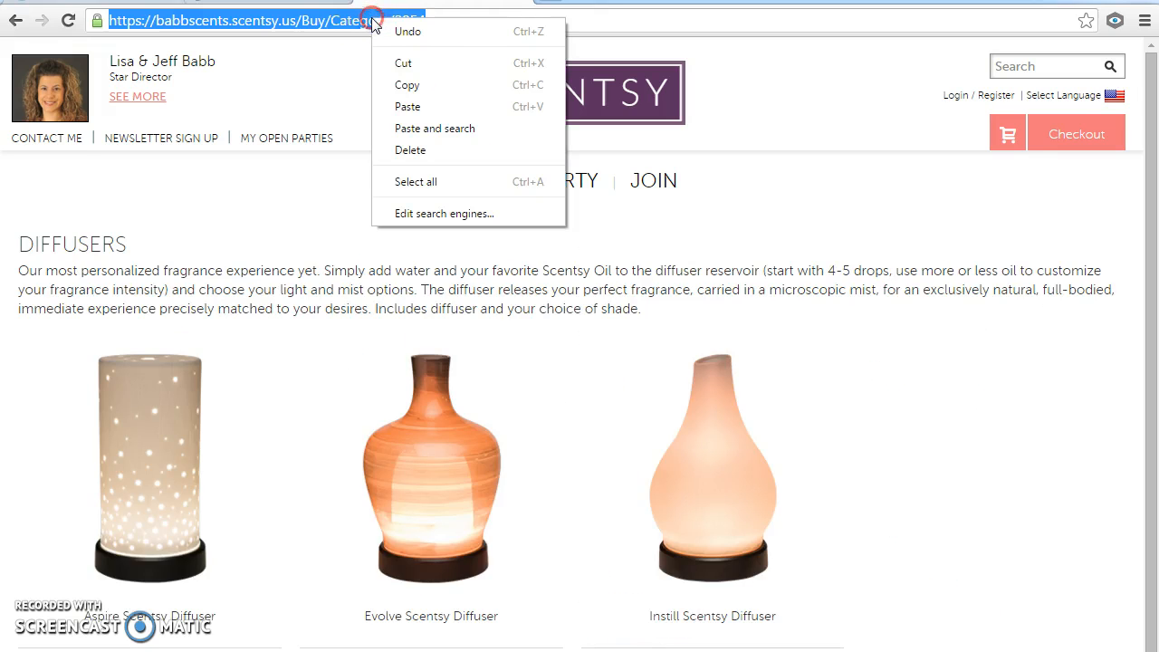
click(390, 84)
click(271, 2)
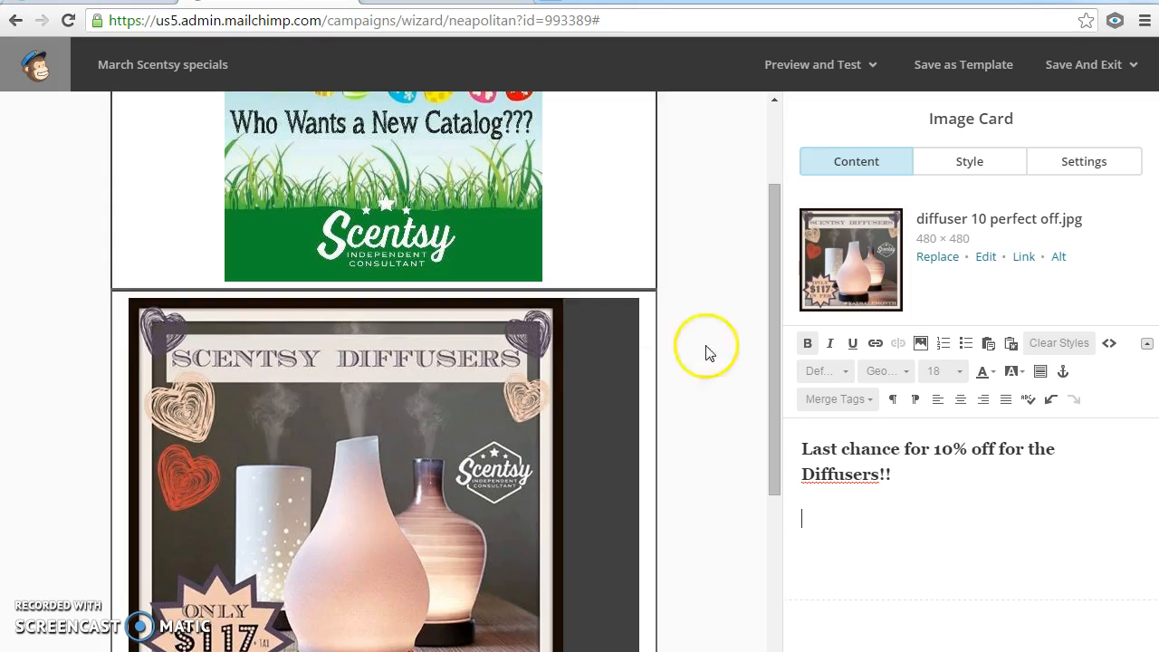
Step: Write "ORDER ONLINE HERE!!!" on the line below the diffuser caption
click(846, 523)
text(O)
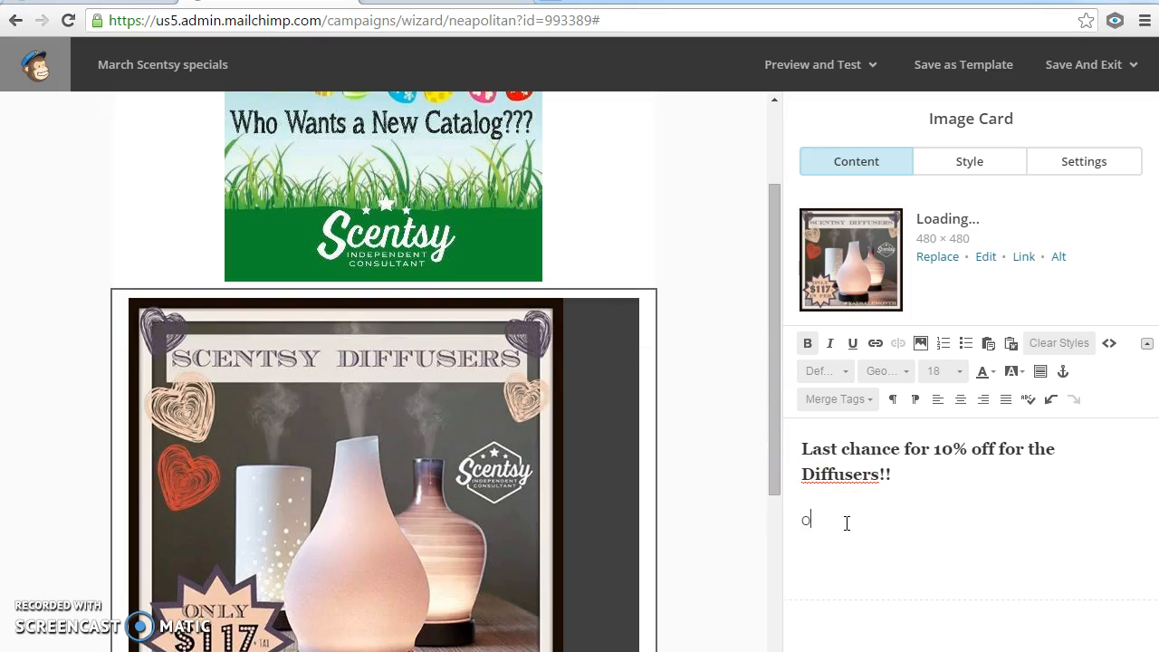
text(RDER ONLINE HERE~~~)
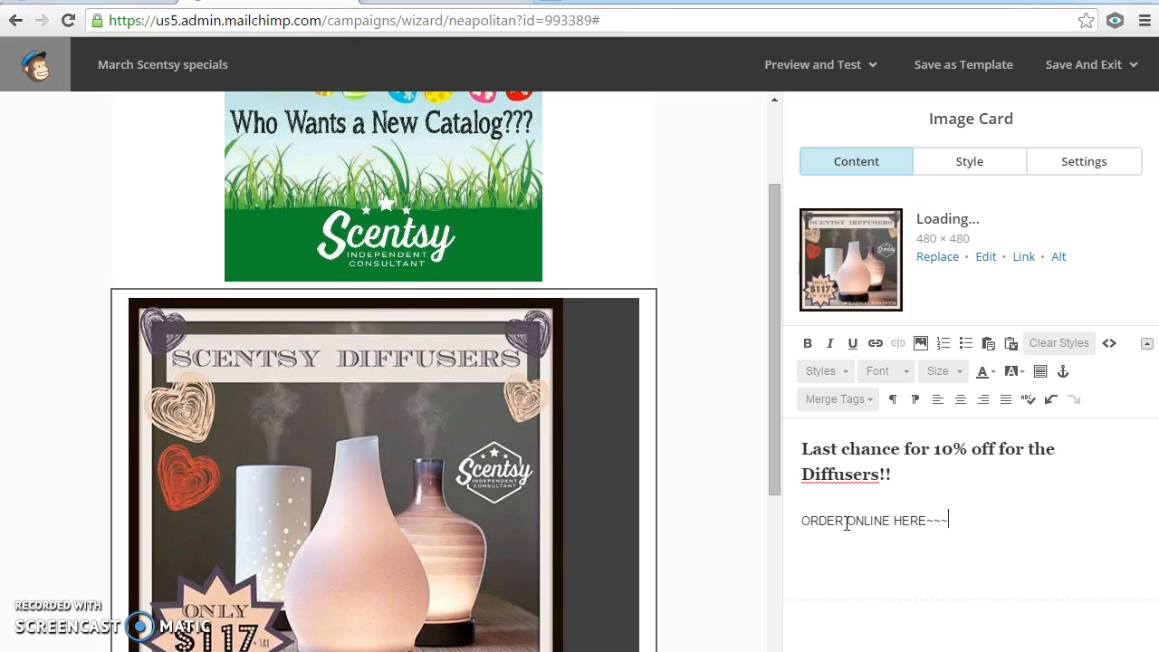
key(BackSpace)
key(BackSpace)
key(BackSpace)
text(!!!)
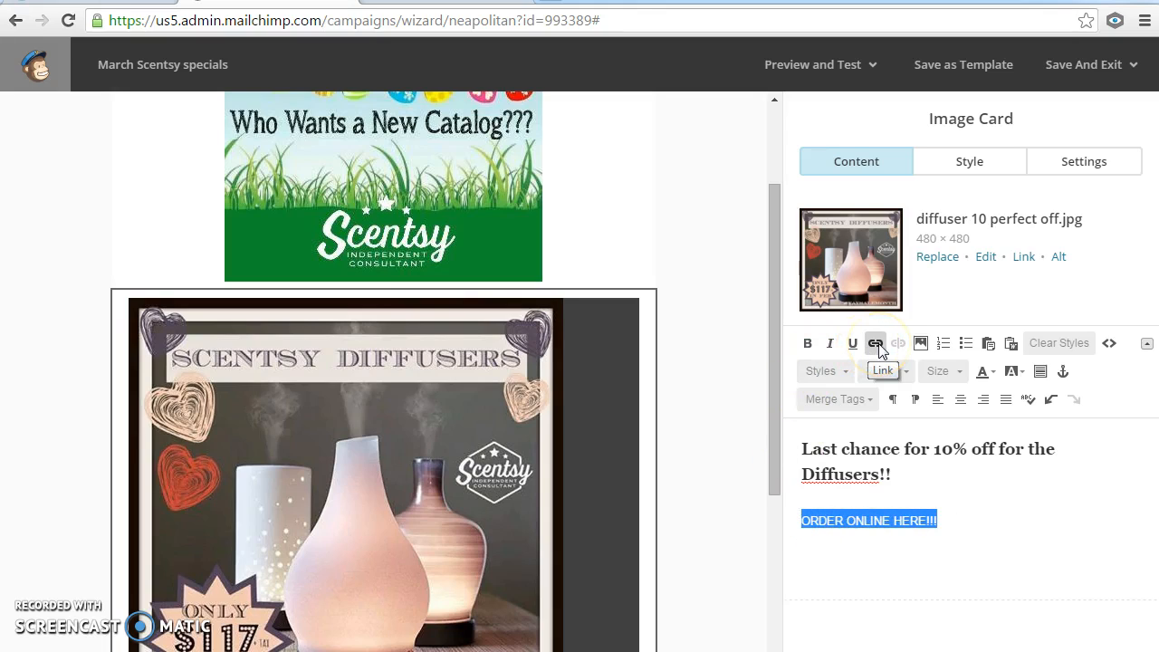
Step: Link the text "ORDER ONLINE HERE!!!" to the copied Diffusers page address and save the image card
click(874, 343)
click(436, 481)
right_click(436, 482)
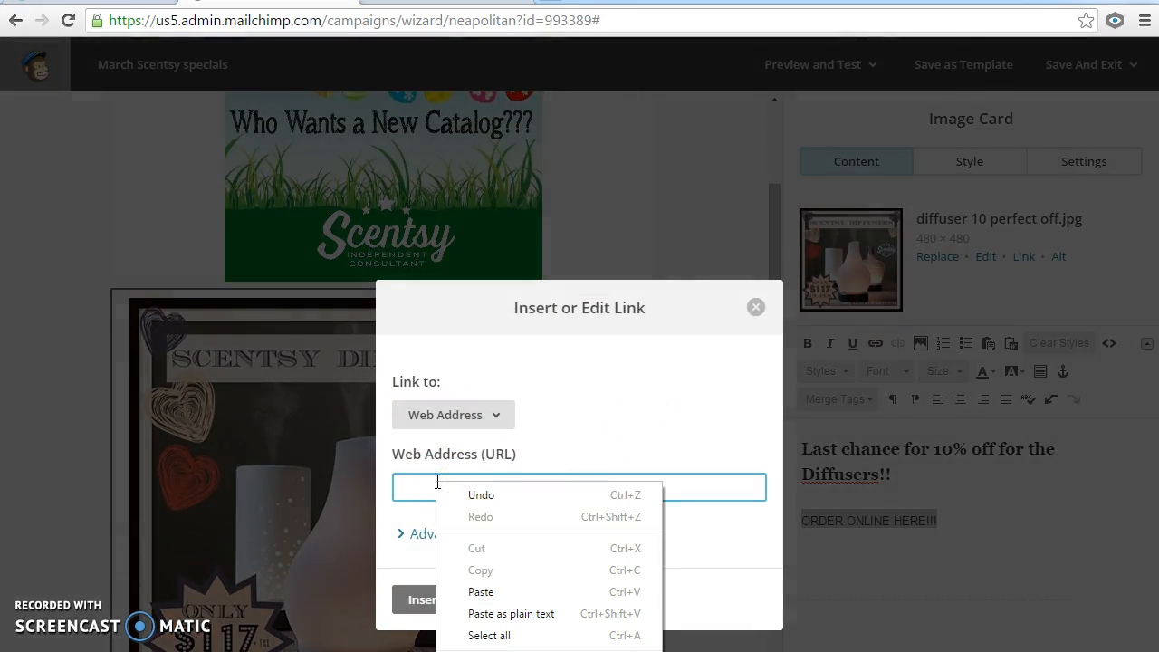
click(507, 591)
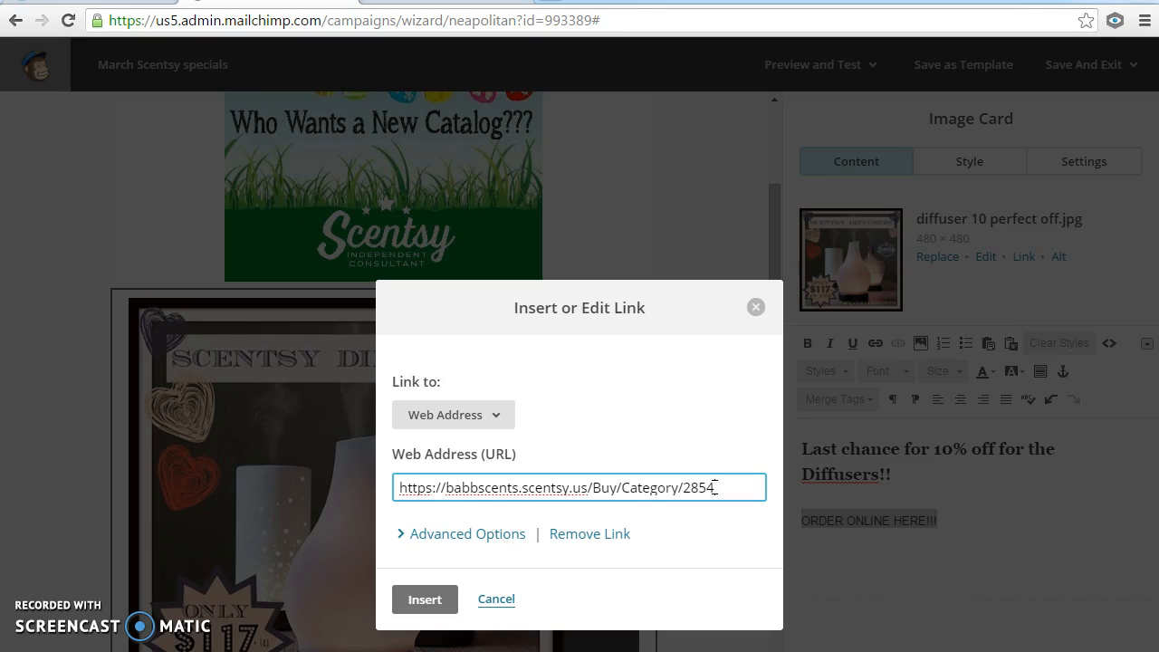
click(425, 601)
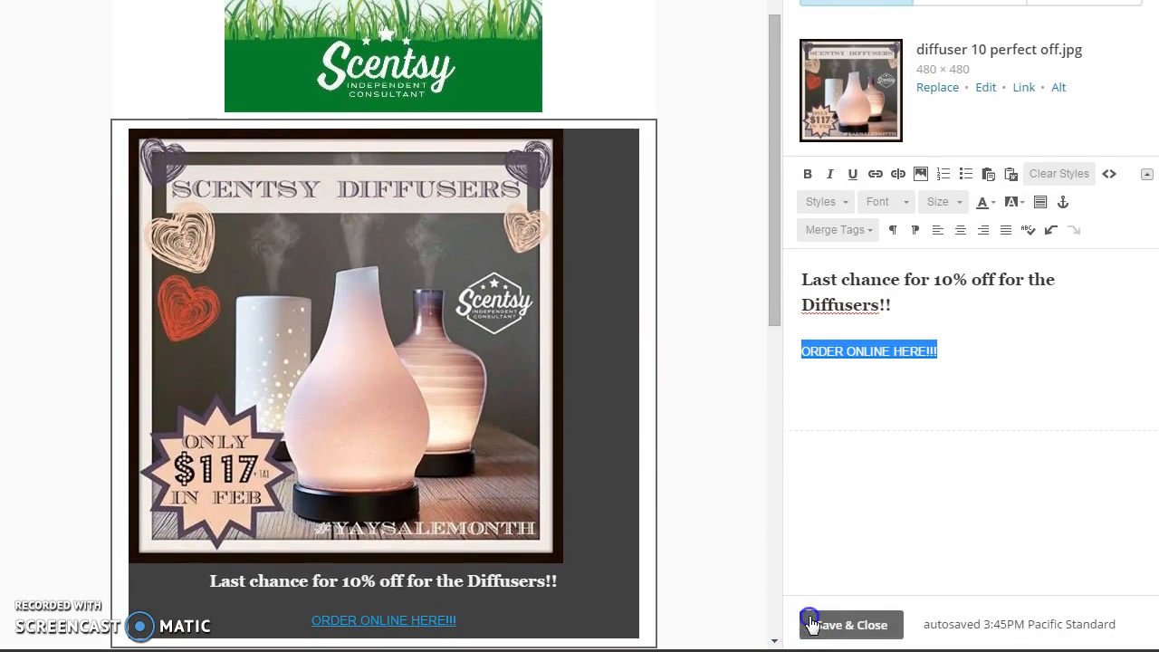
click(808, 621)
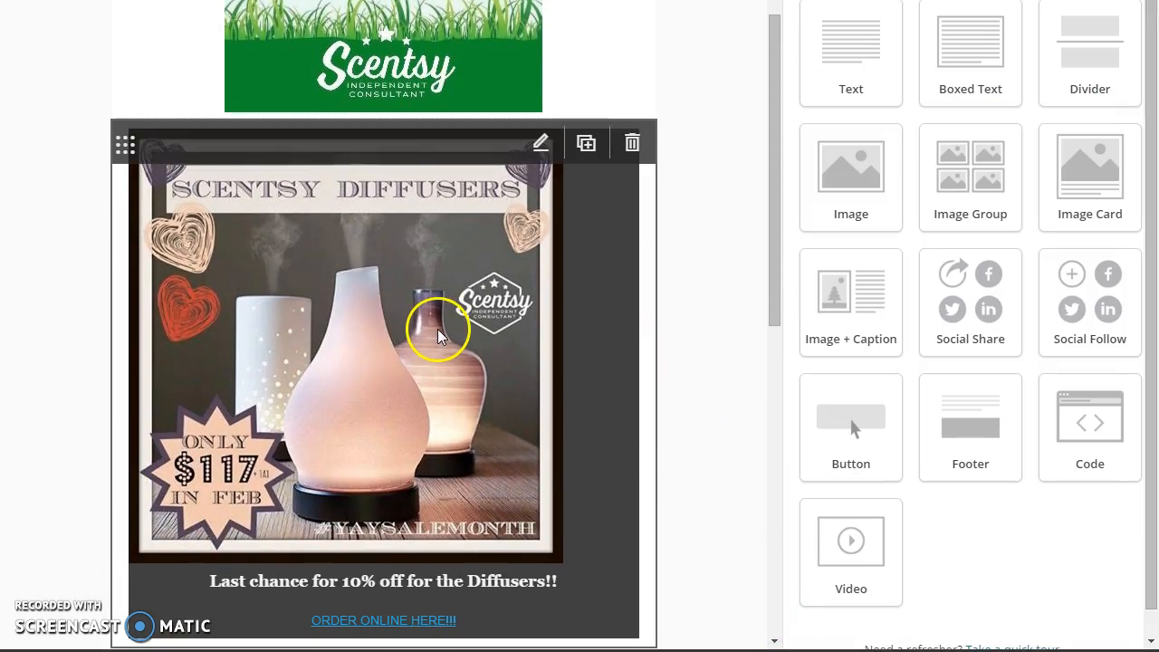
Step: Reopen the diffuser image card, set the "ORDER ONLINE HERE!!!" link to size 24 and italic, and save the block
scroll(438, 335, down, 2)
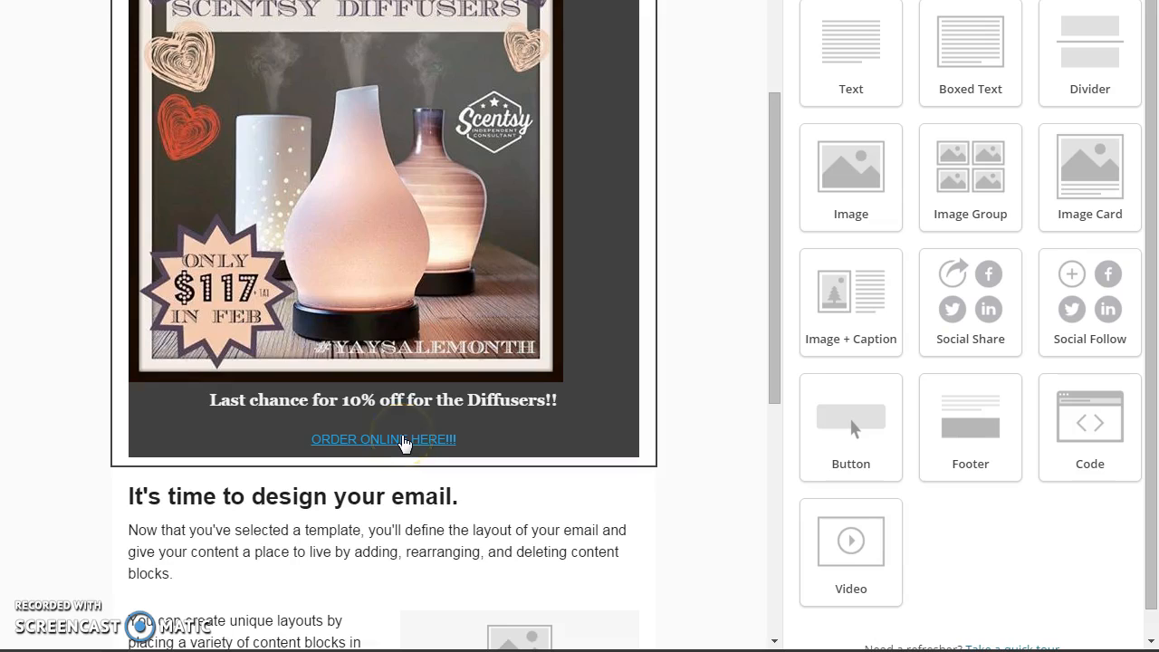
scroll(481, 443, up, 1)
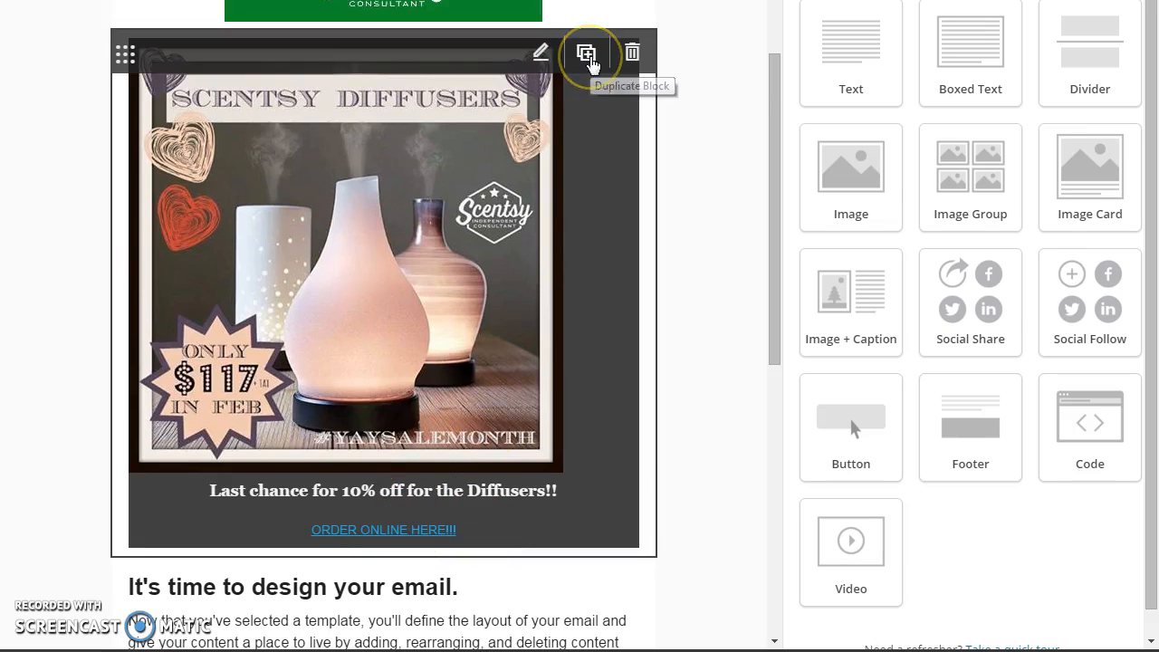
click(541, 55)
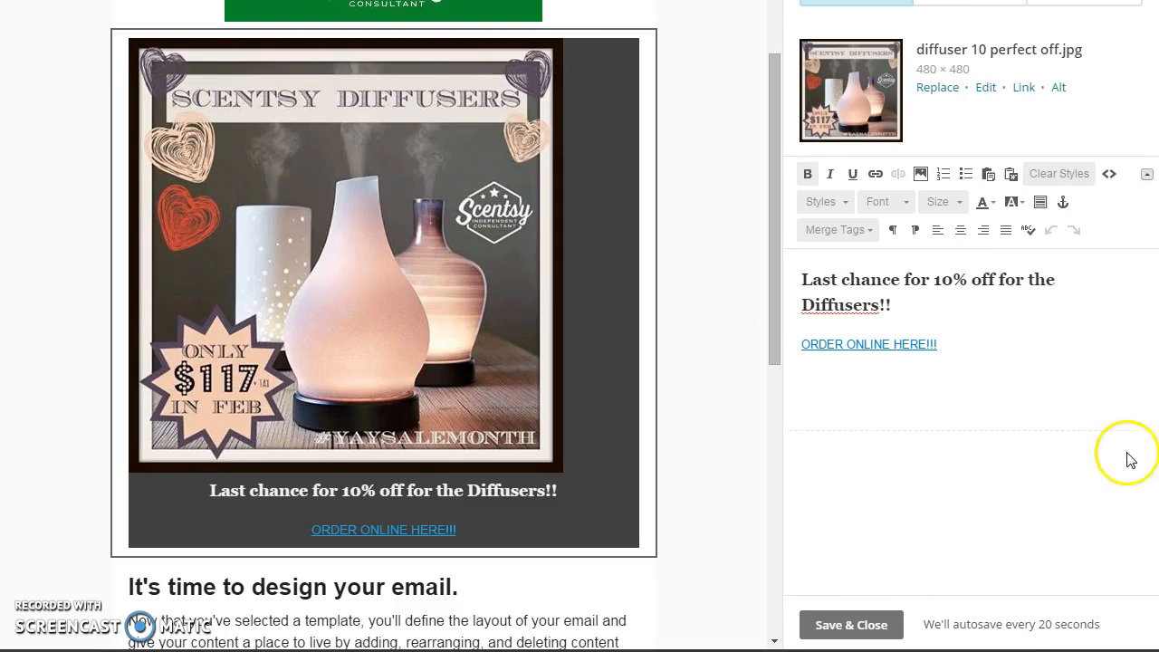
drag(946, 346, 800, 332)
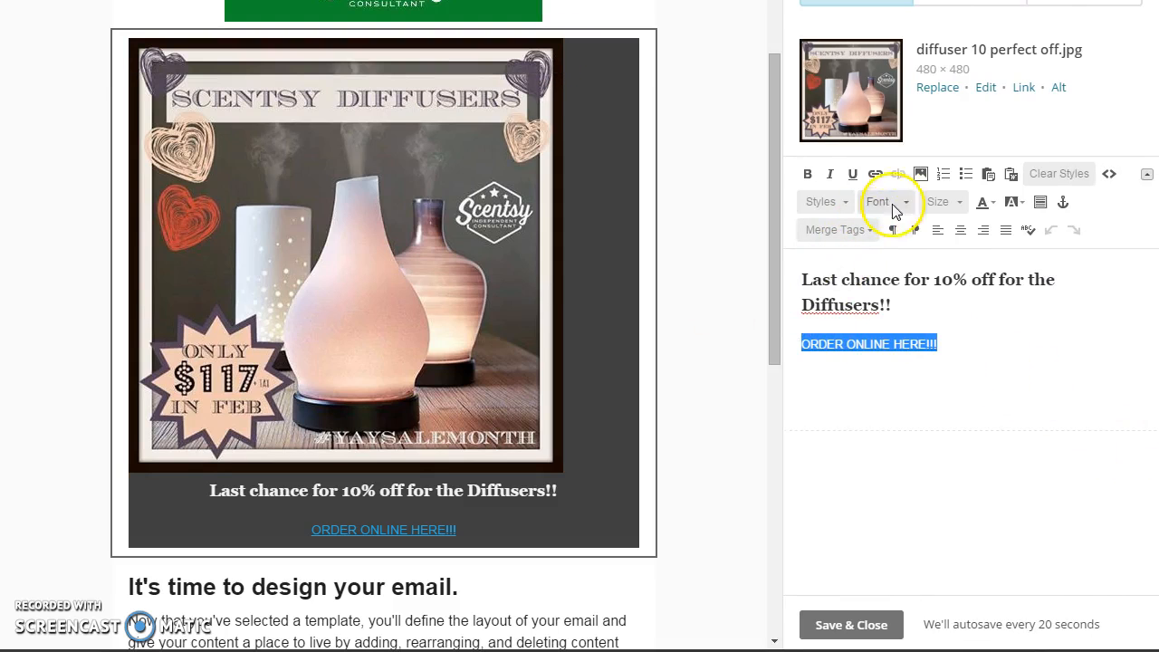
click(952, 202)
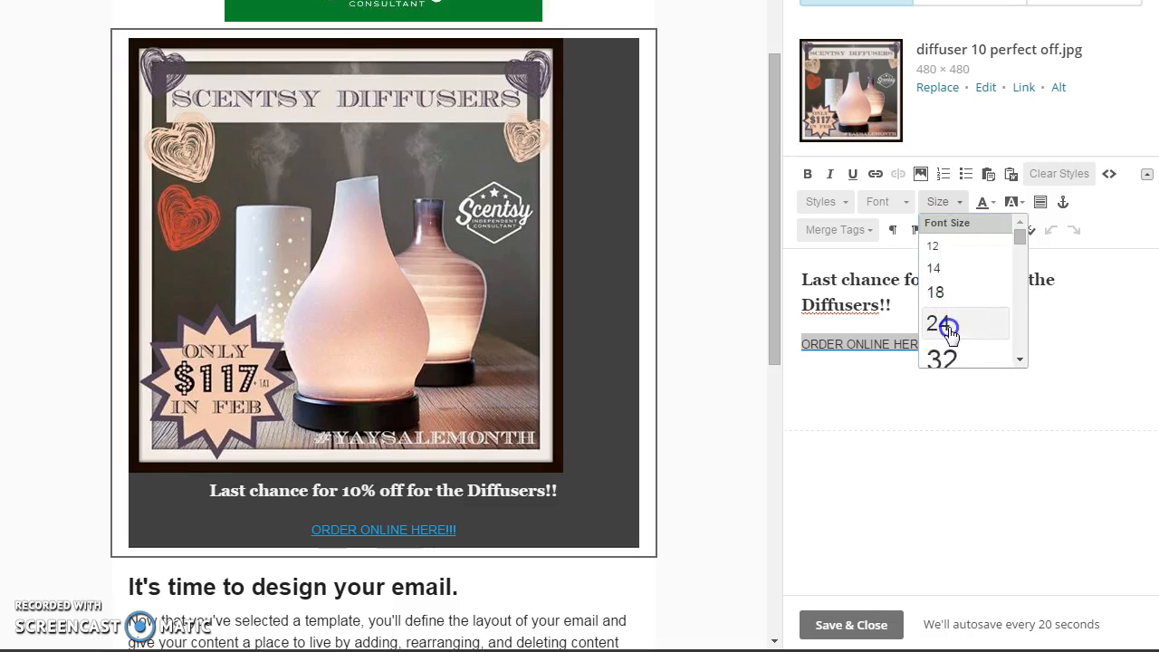
click(950, 328)
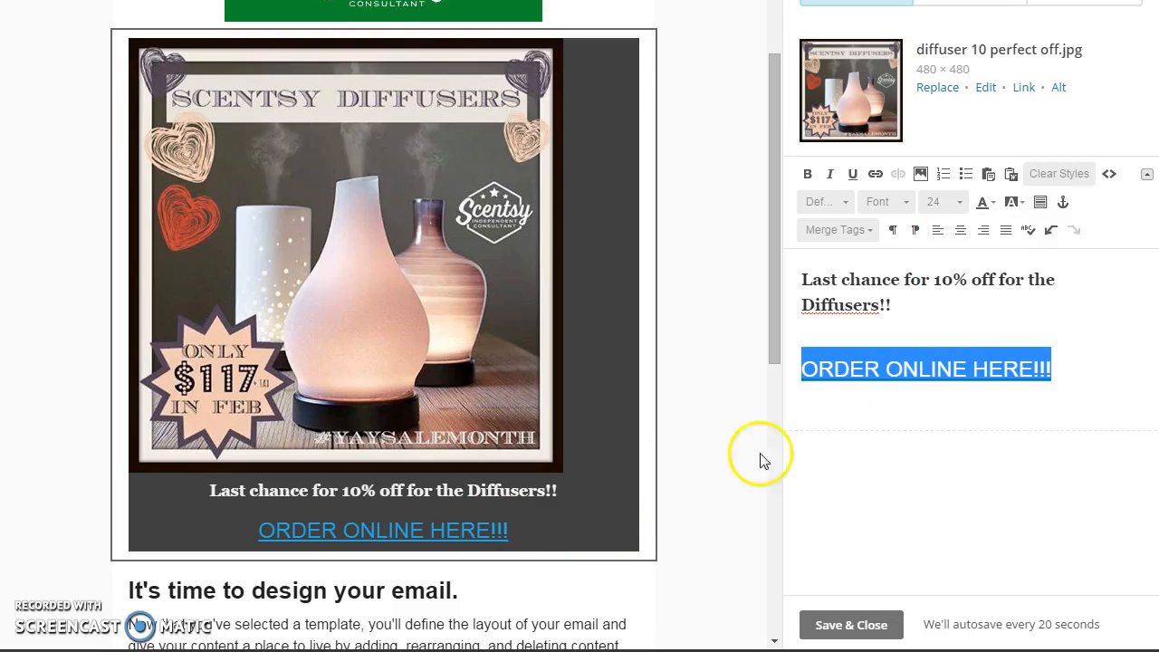
click(829, 176)
click(851, 623)
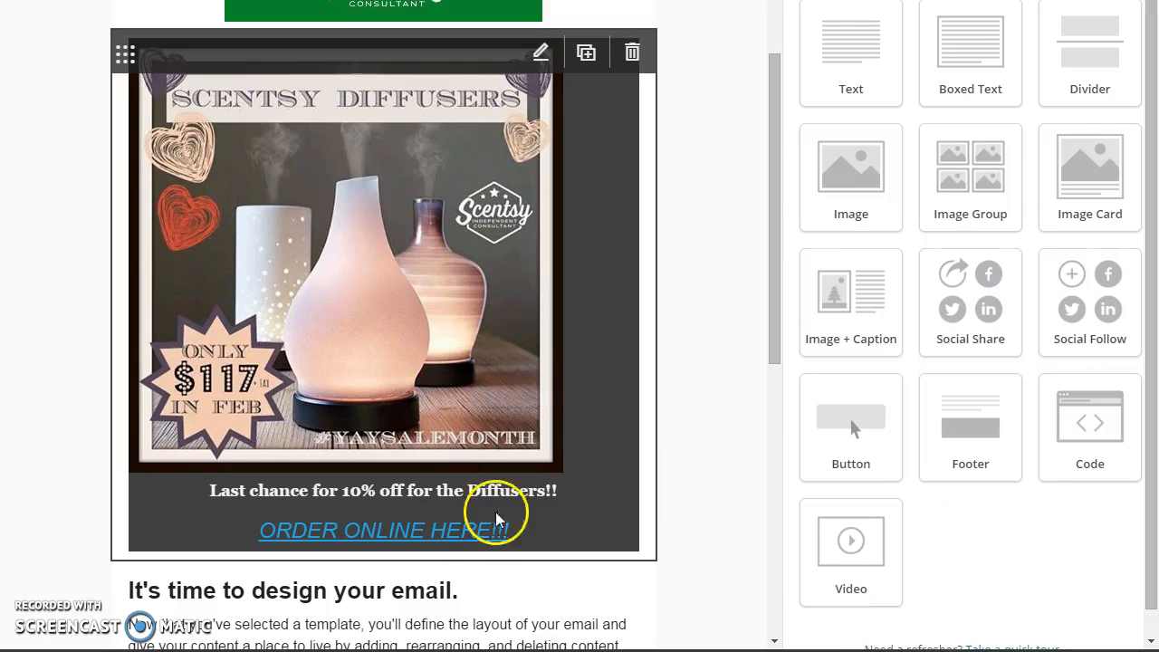
scroll(633, 344, down, 2)
scroll(633, 378, up, 3)
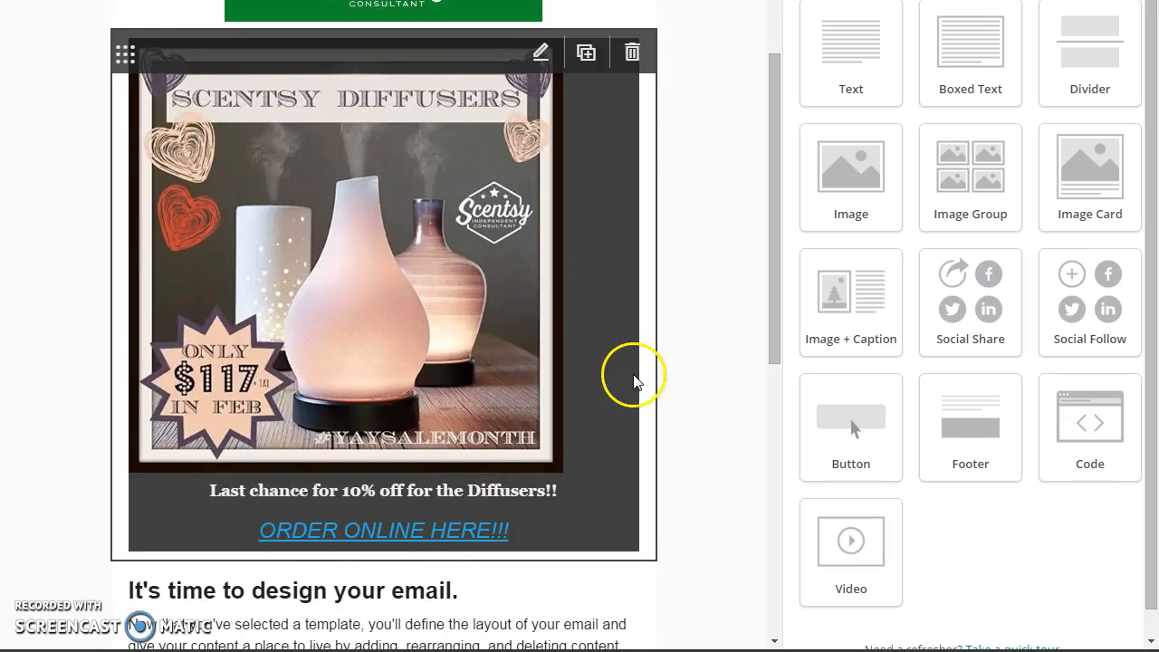
scroll(757, 354, down, 2)
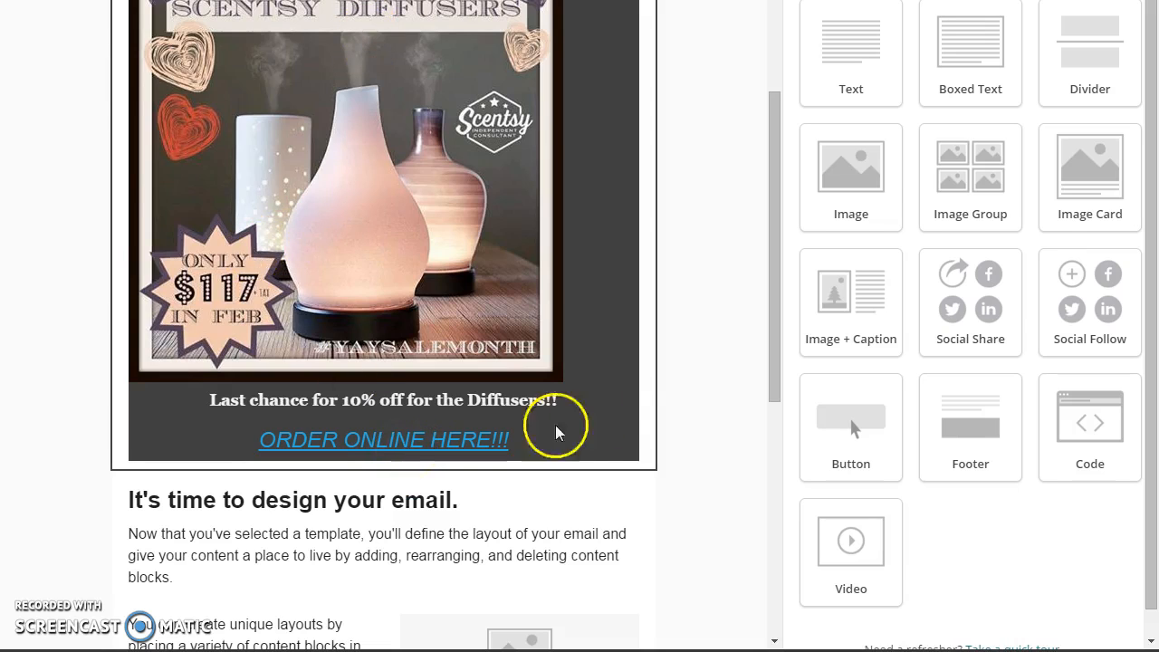
scroll(706, 434, down, 1)
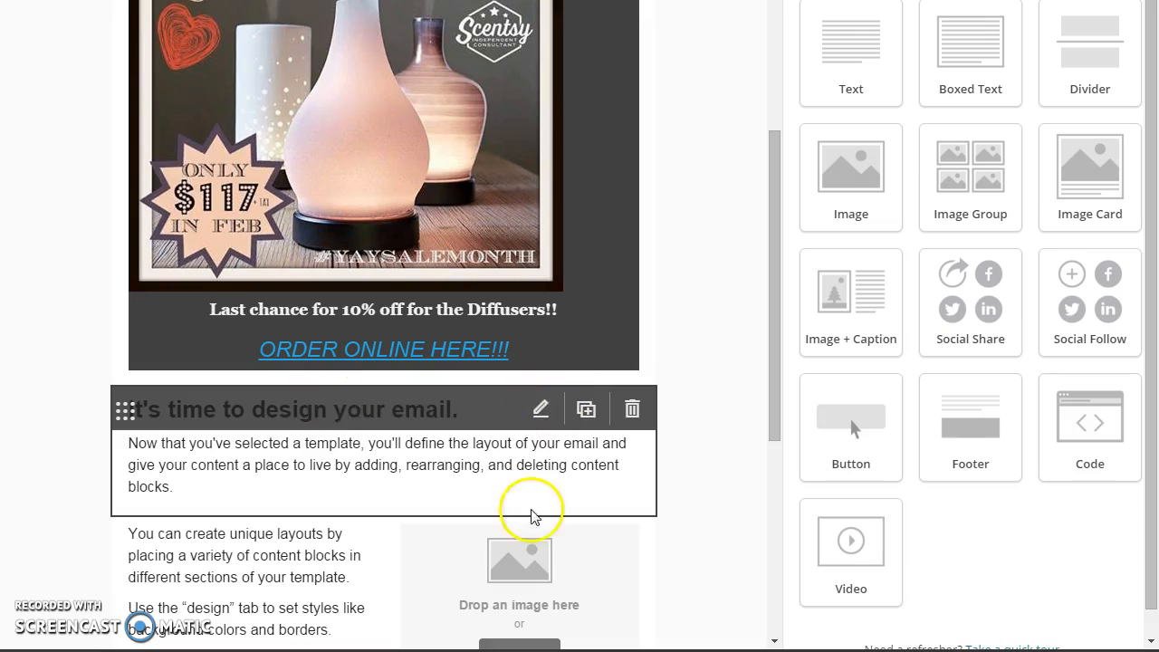
scroll(531, 398, up, 5)
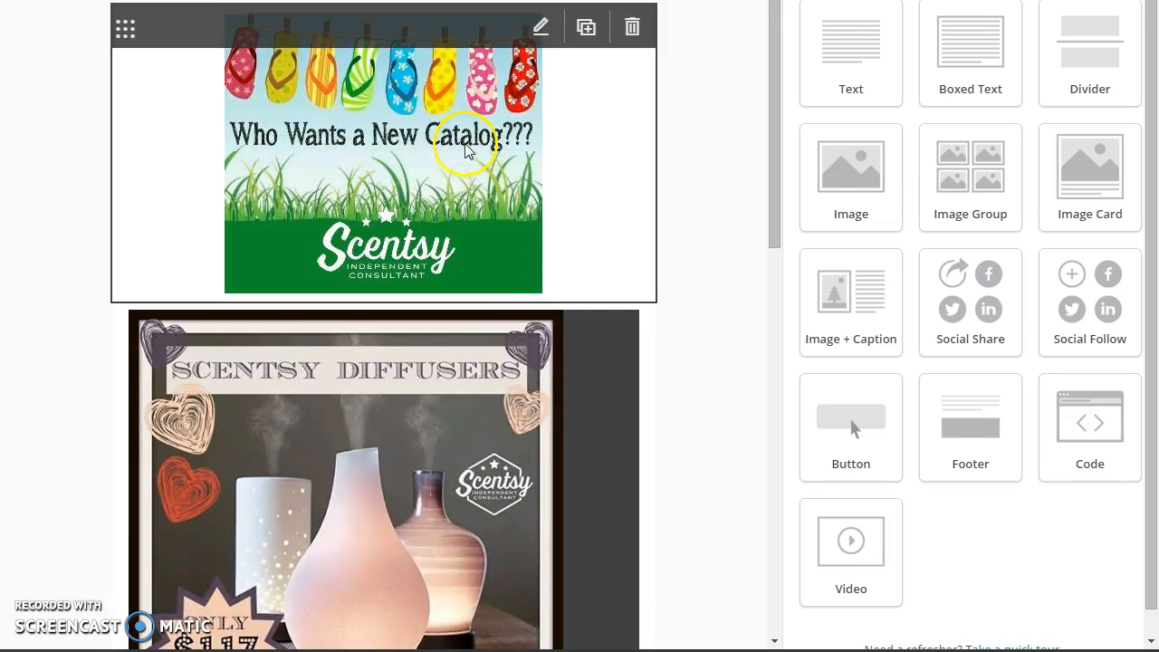
Step: Insert a boxed text block between the new catalog image and the diffuser image card
scroll(679, 131, down, 2)
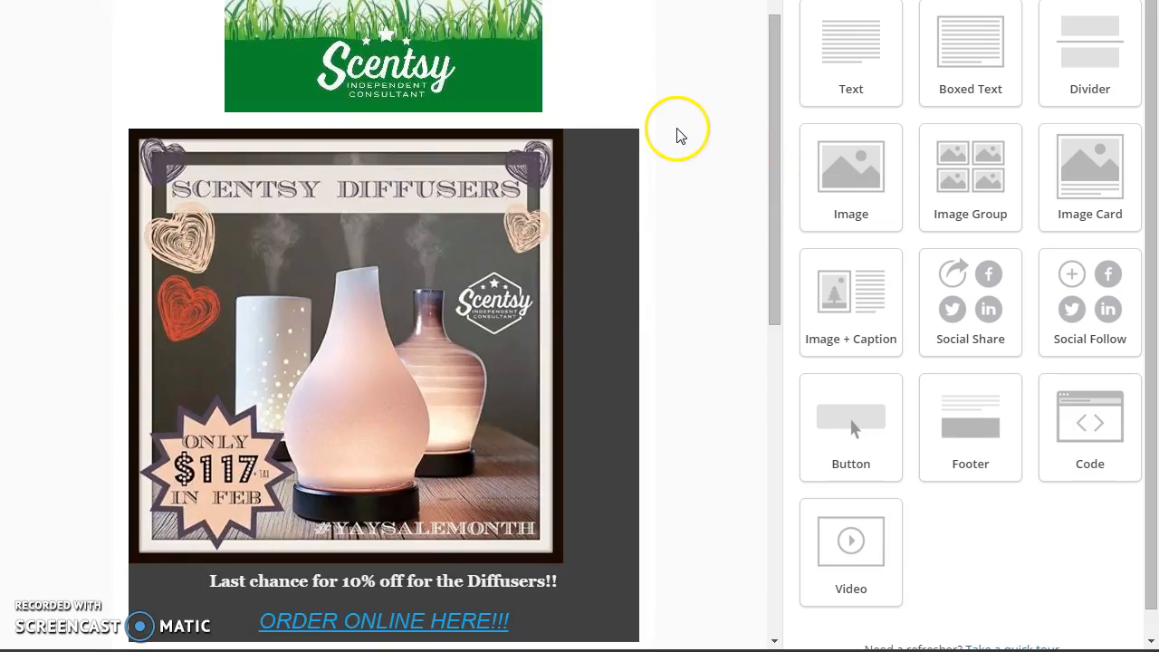
scroll(679, 131, up, 2)
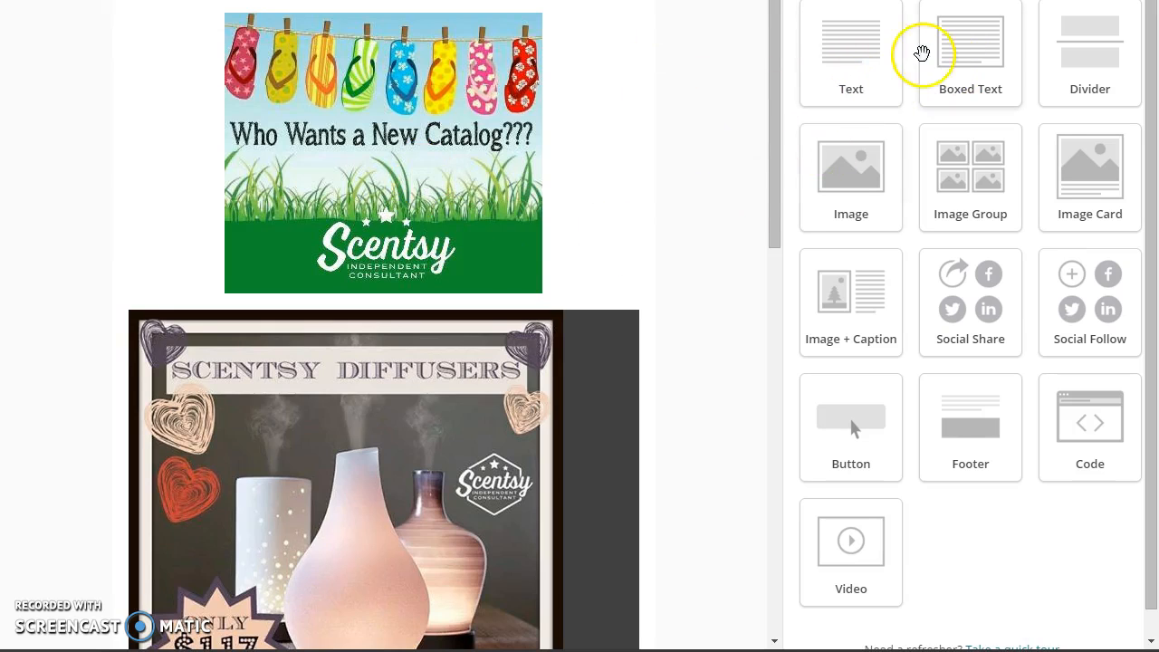
drag(971, 65, 418, 260)
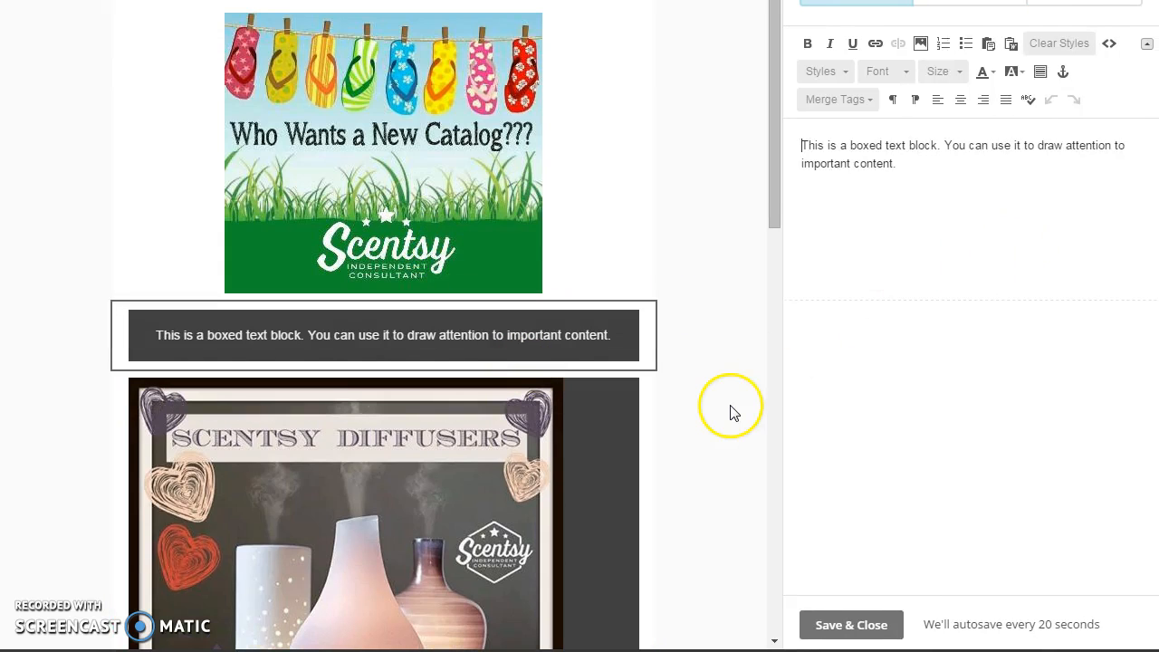
mouse_move(574, 331)
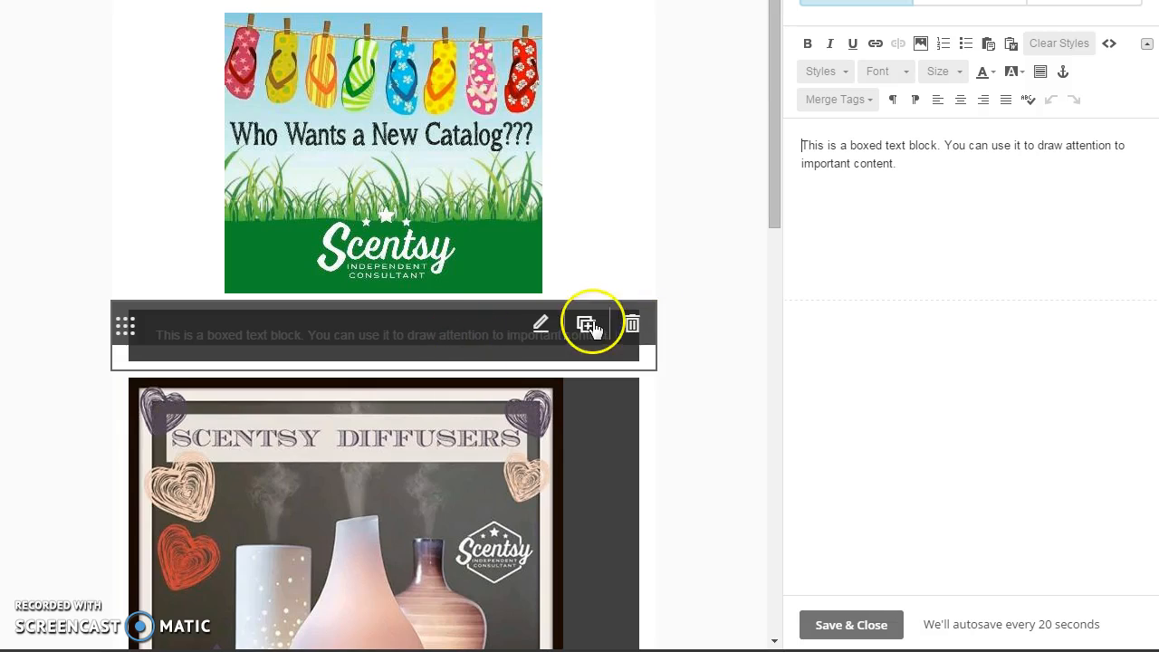
Step: Replace the boxed placeholder text with "New catalogs are now available please email me your address so i can get you one in the mail!!" and save the block
drag(897, 165, 806, 107)
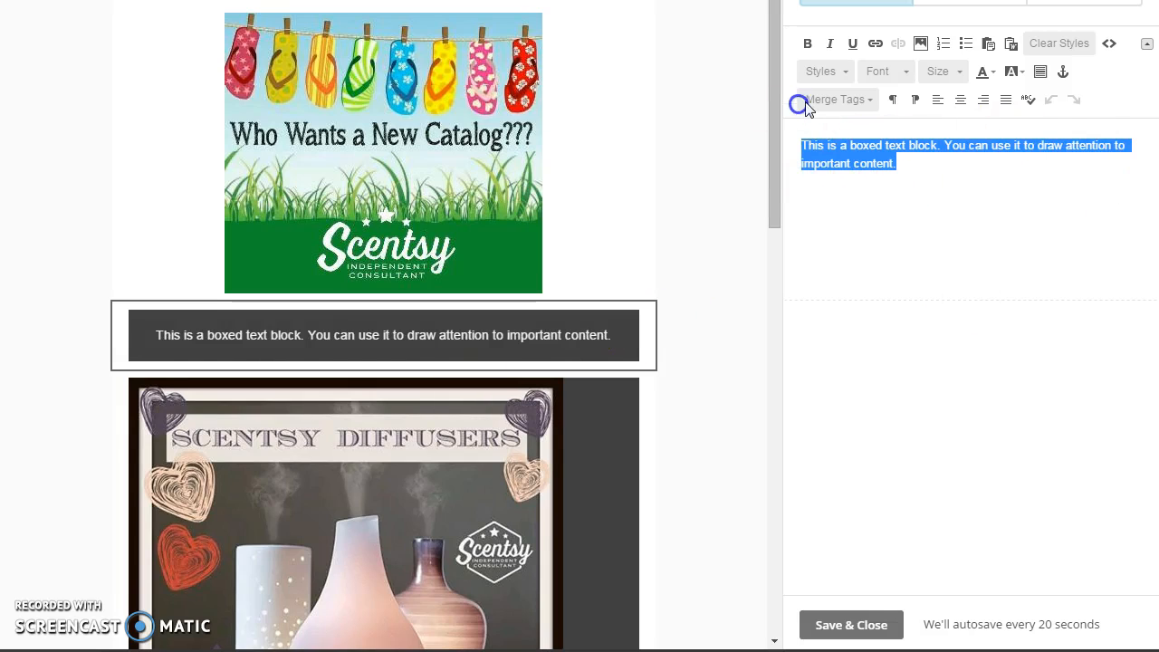
text(New)
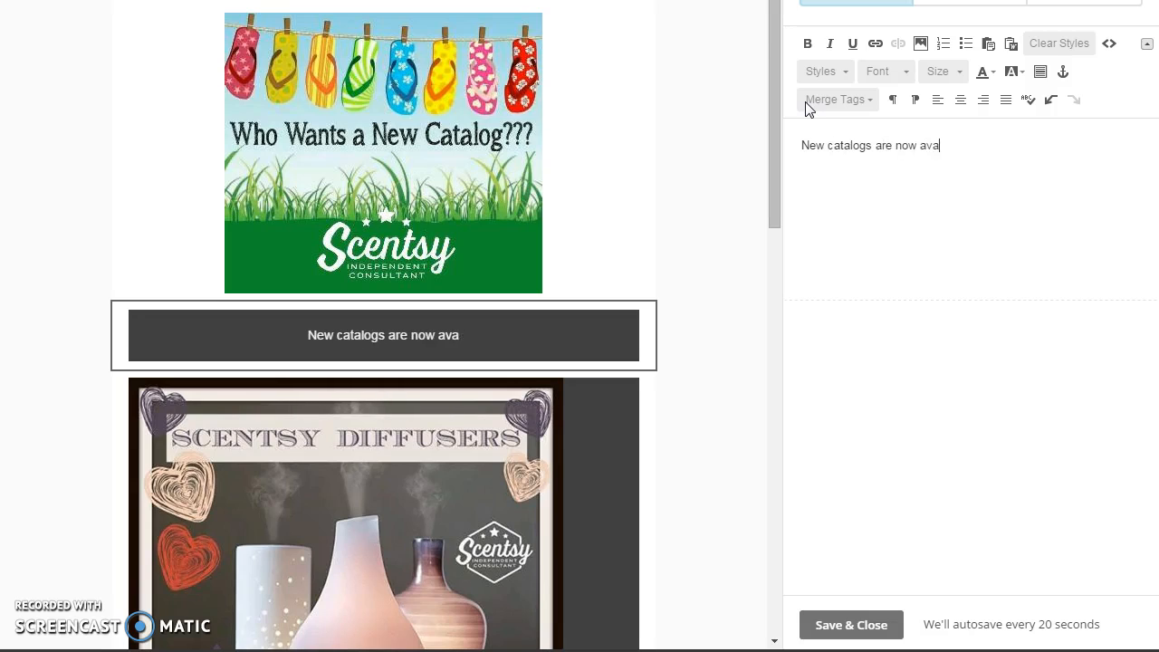
text(catalogs are now available lease)
key(BackSpace)
key(BackSpace)
key(BackSpace)
text(please emal me)
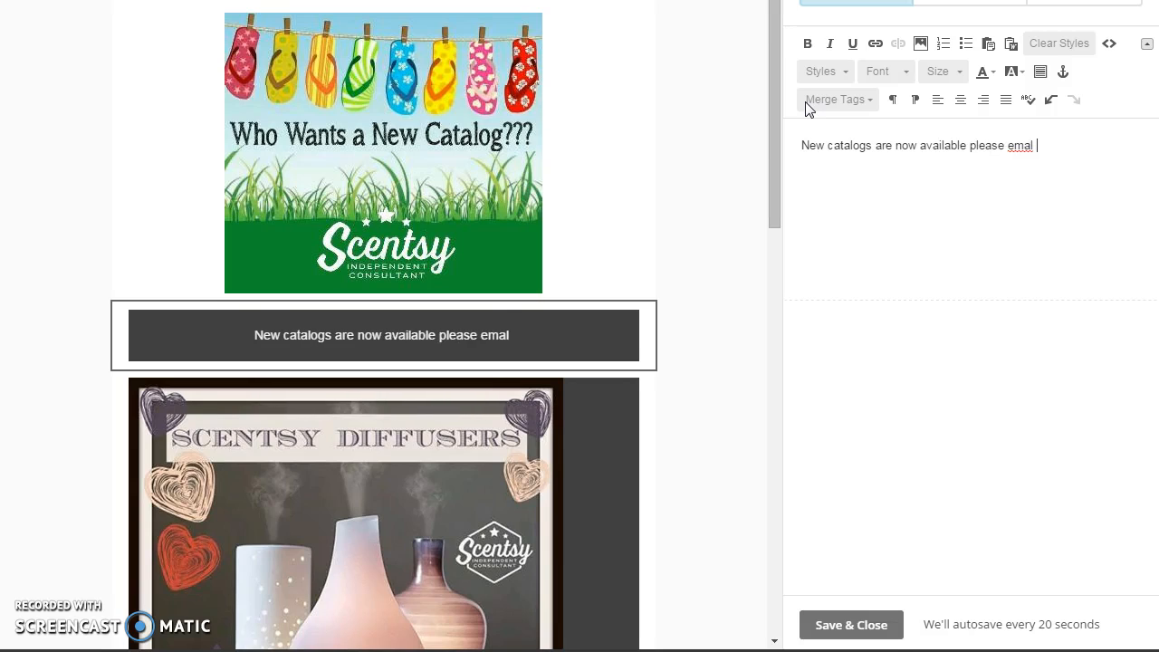
key(BackSpace)
key(BackSpace)
key(BackSpace)
key(BackSpace)
key(BackSpace)
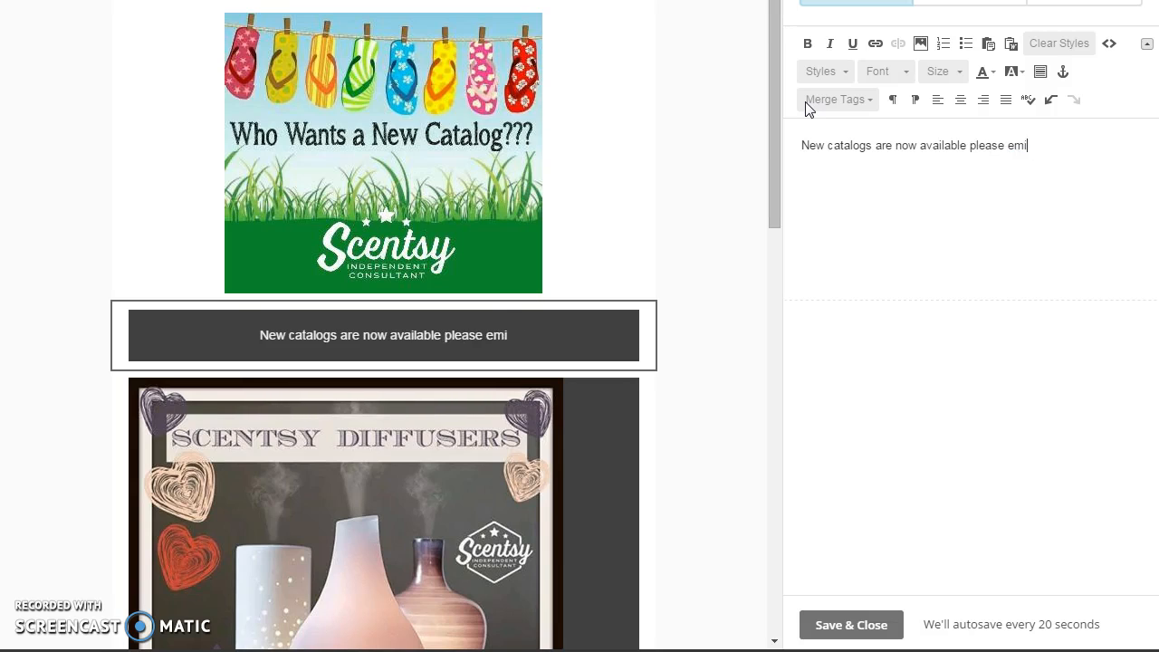
text(ail me your)
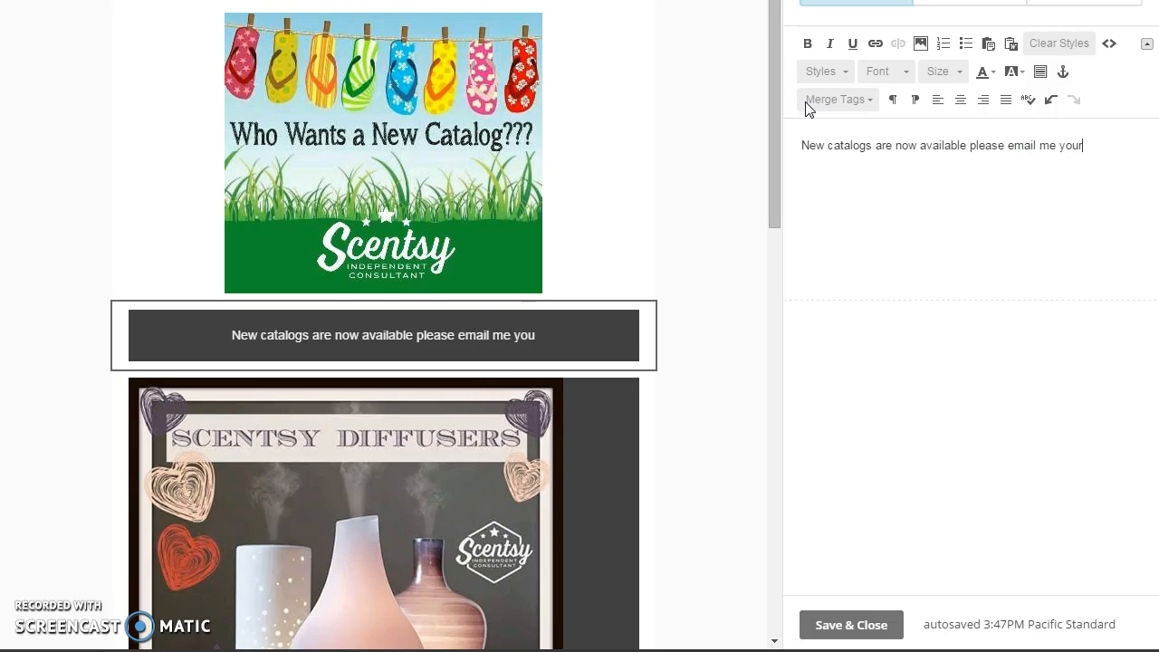
text( adrdress so)
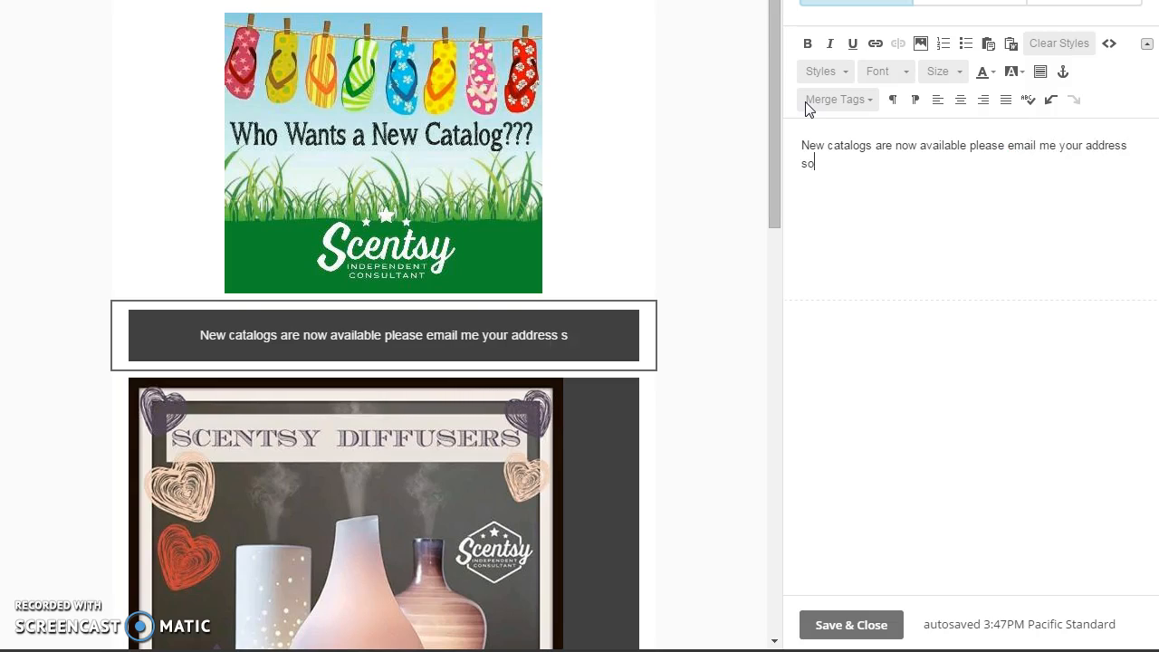
text( i can get you one in the mai)
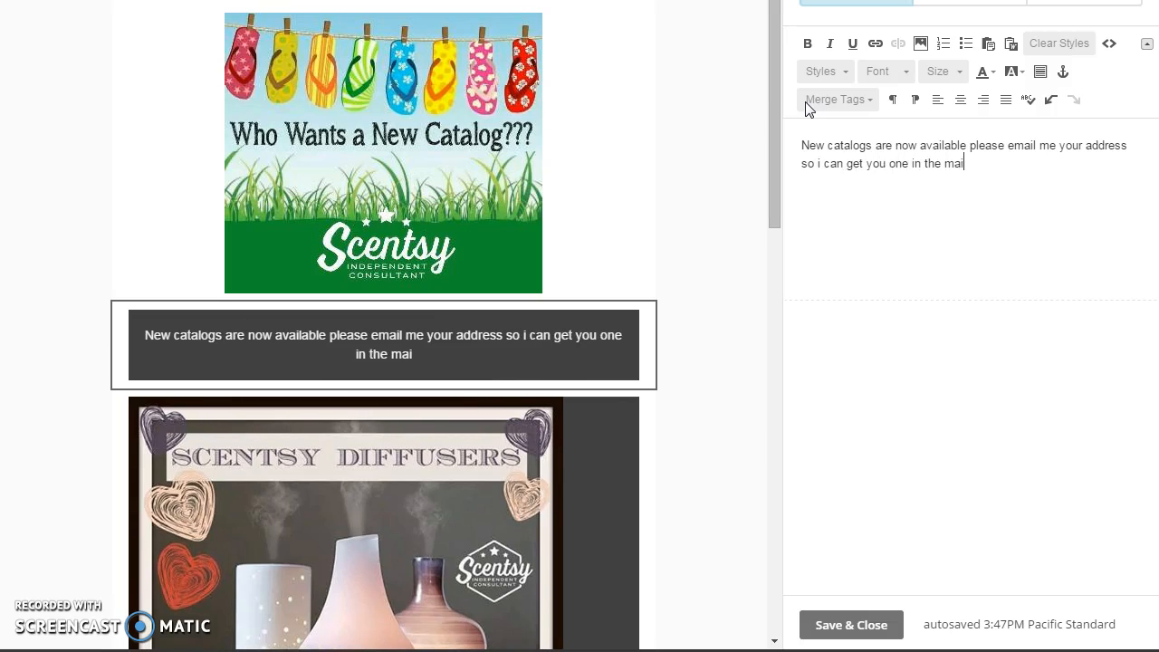
text(l)
click(990, 145)
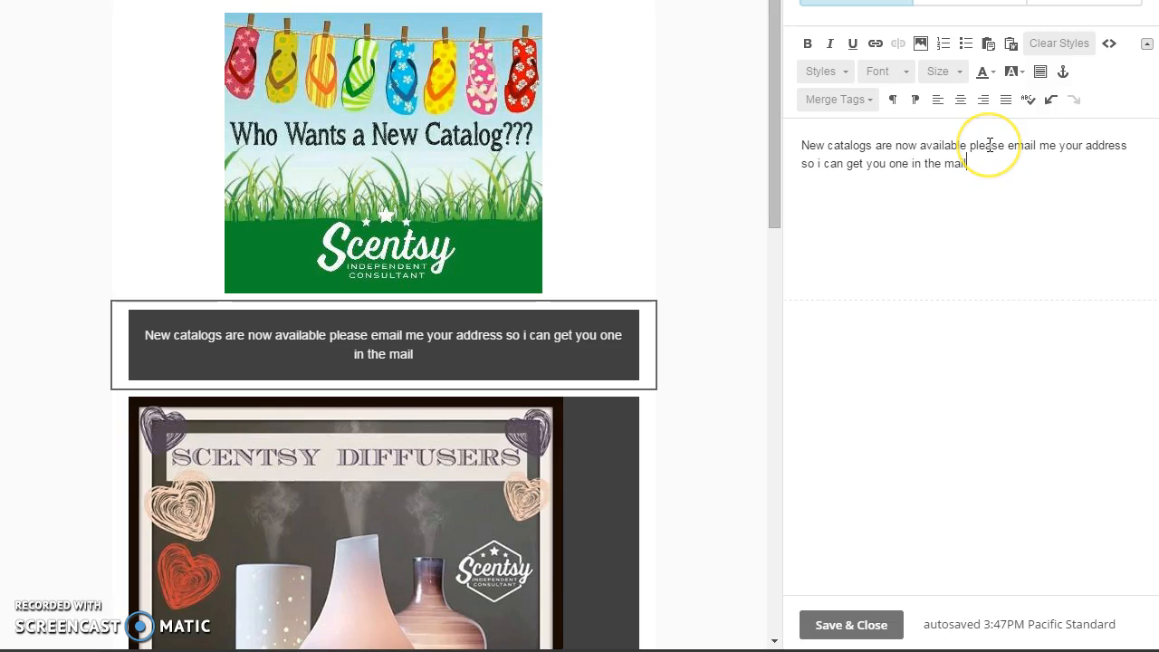
click(850, 625)
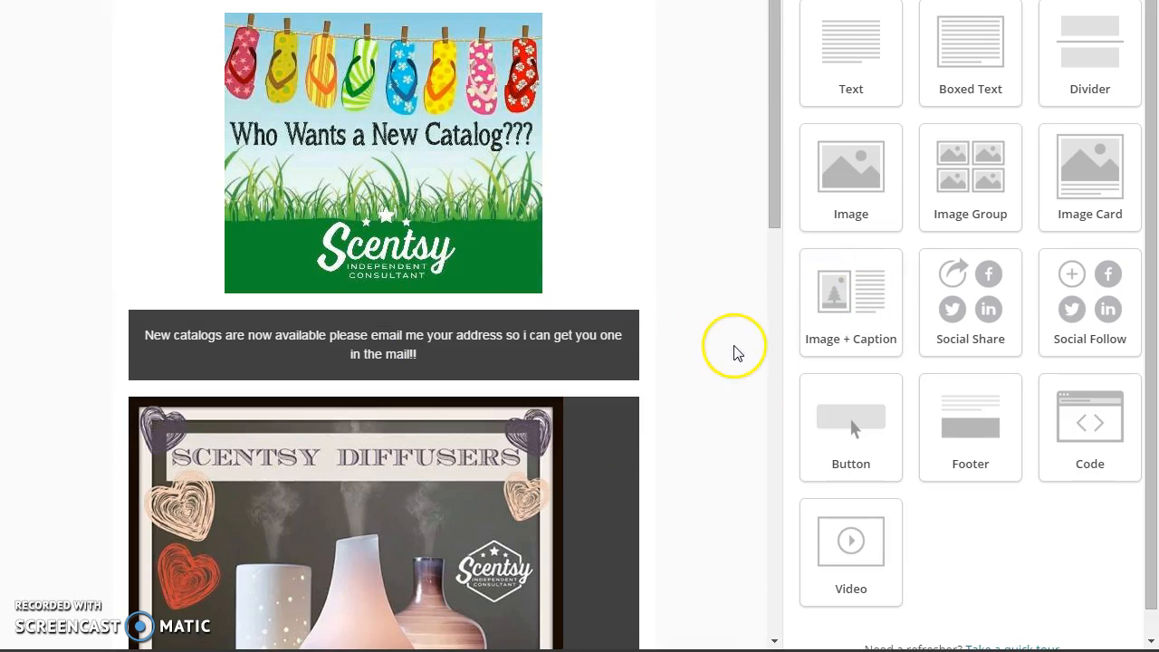
drag(869, 43, 418, 286)
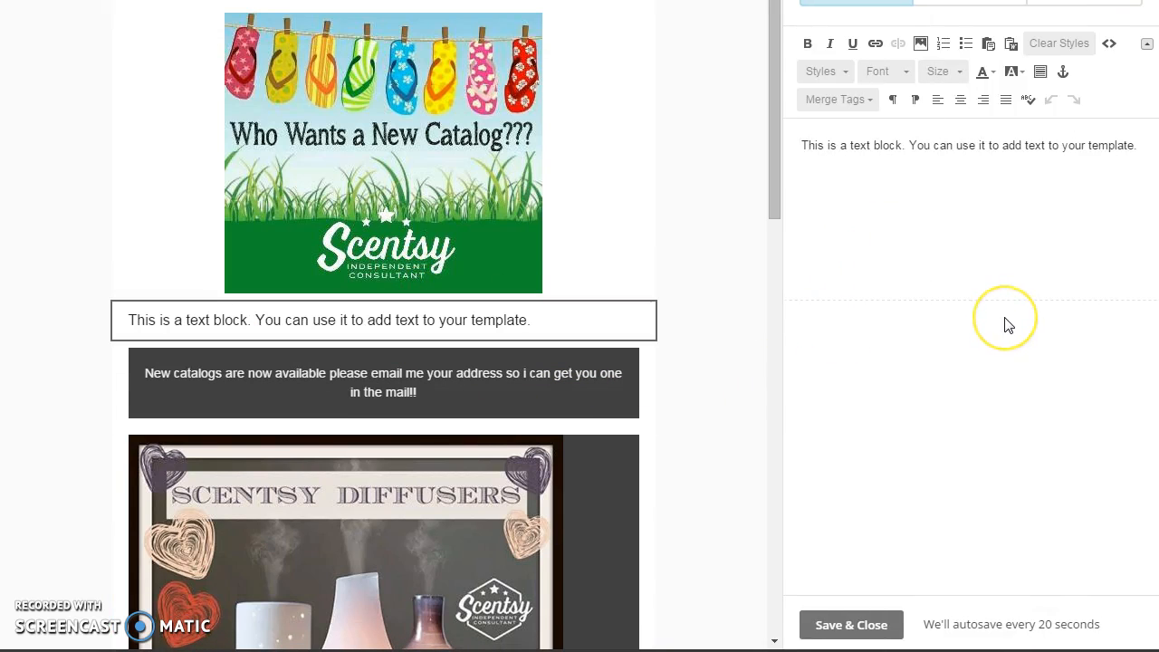
click(967, 338)
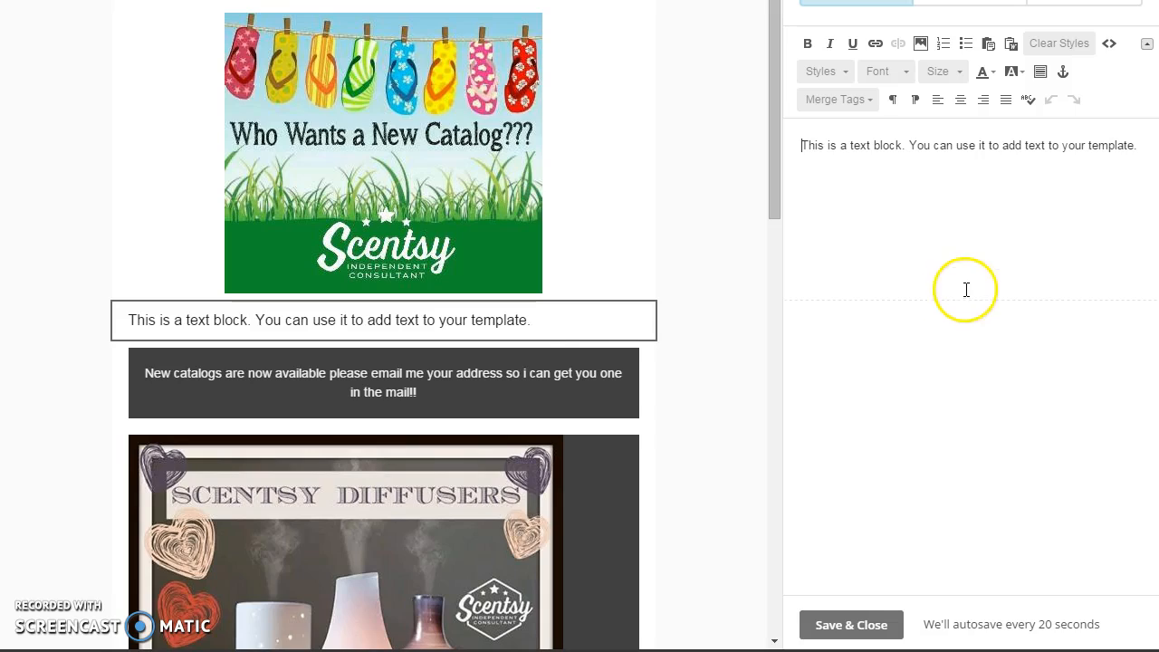
click(626, 322)
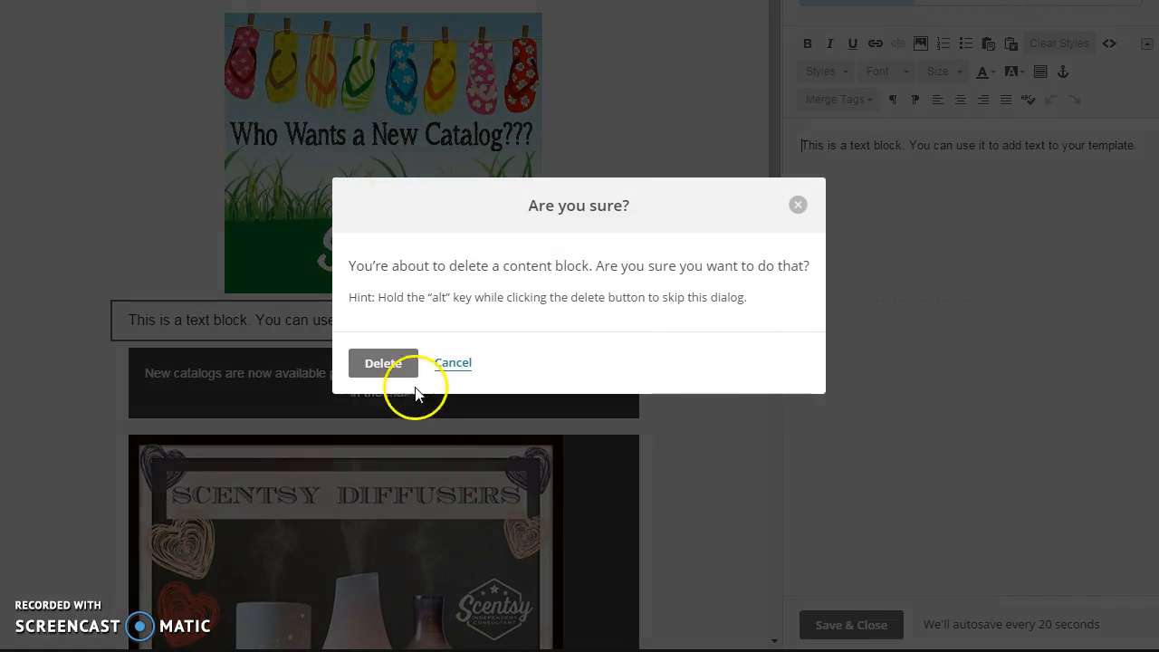
click(380, 362)
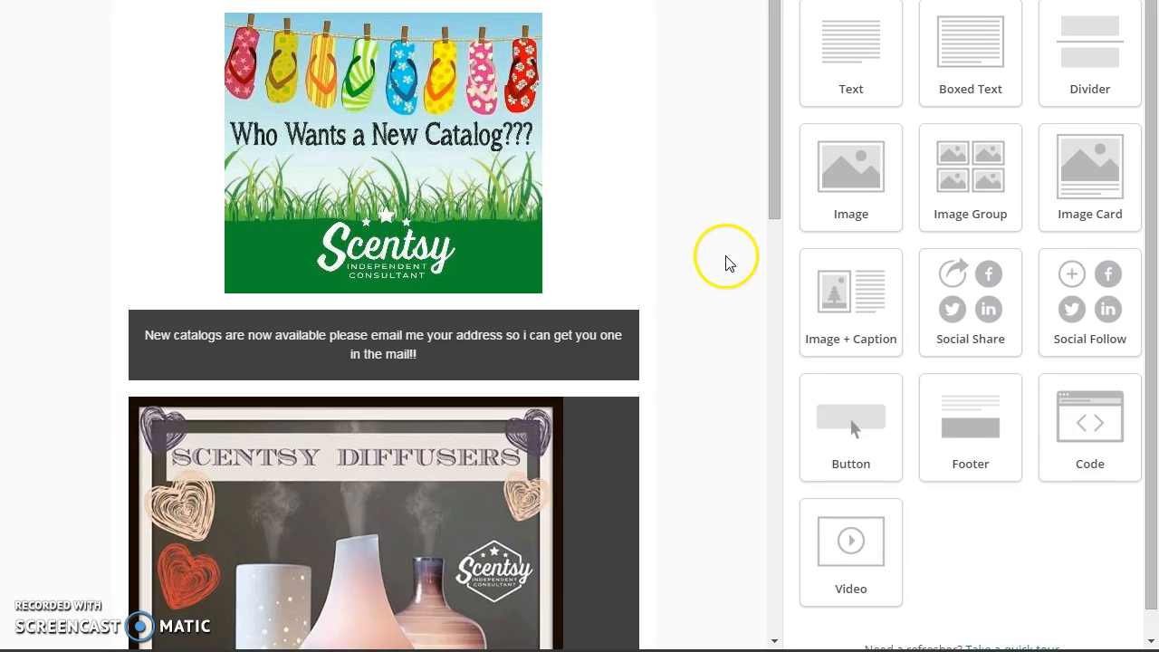
Step: Add a button block below the diffuser image card and set its text to "JOIN HERE"
scroll(735, 286, down, 4)
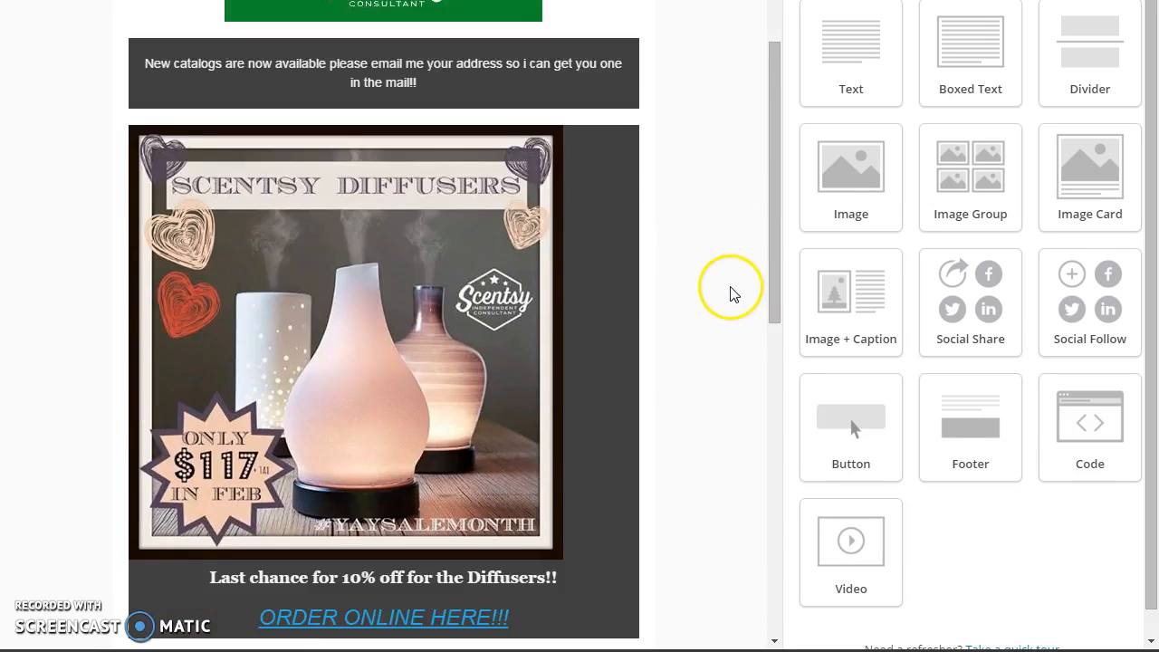
scroll(733, 294, down, 2)
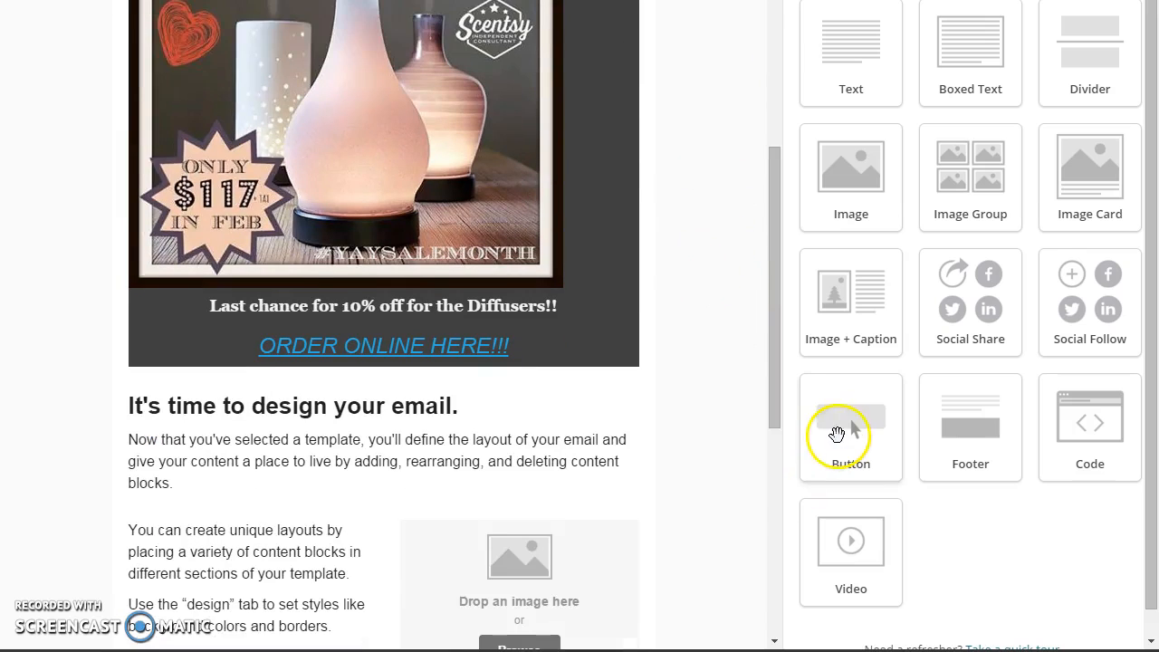
drag(864, 433, 341, 334)
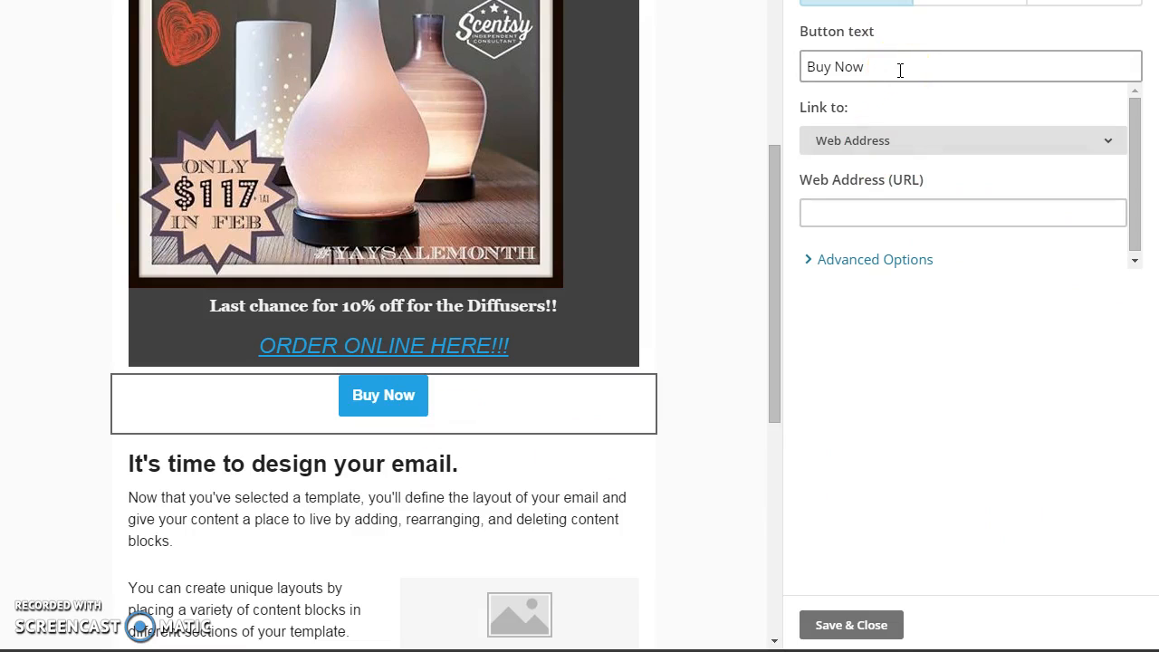
drag(899, 70, 623, 60)
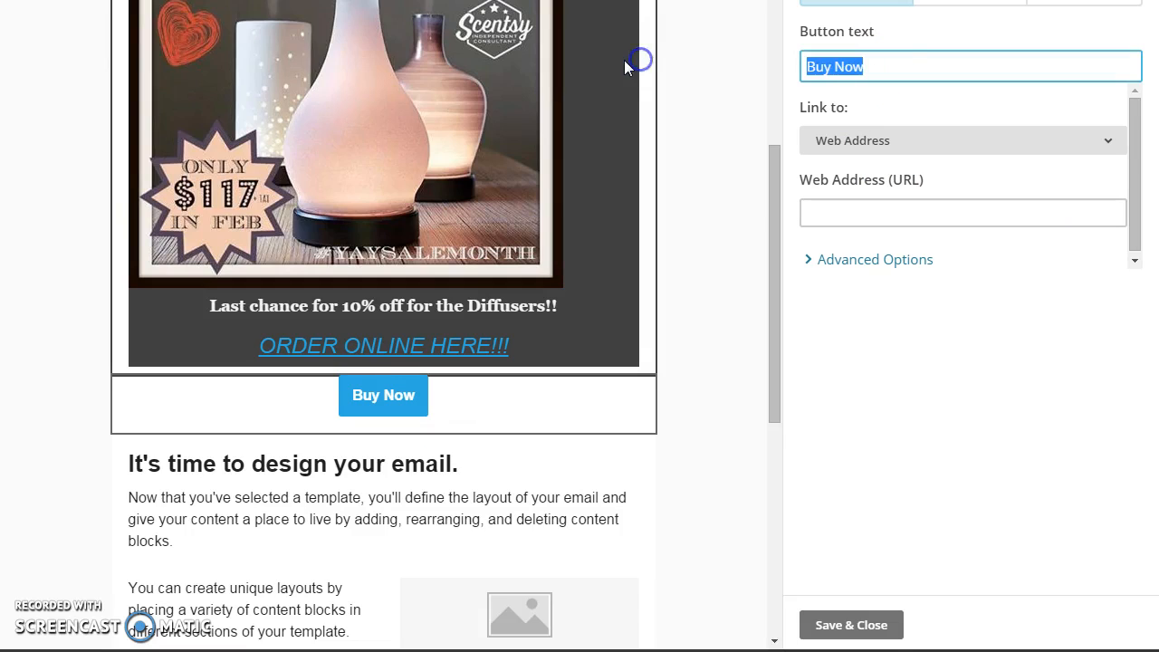
text(JOIN HERE)
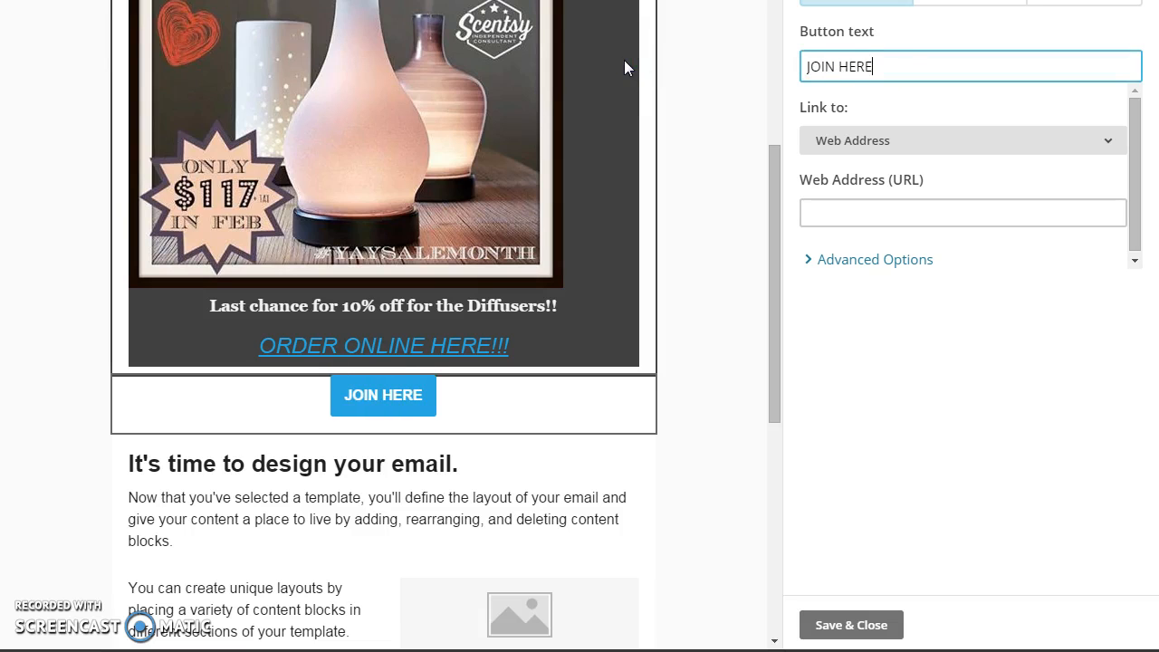
Step: Copy the Join page's address from the Scentsy website, set it as the JOIN HERE button's web address, and save the block
click(876, 210)
key(ctrl+Tab)
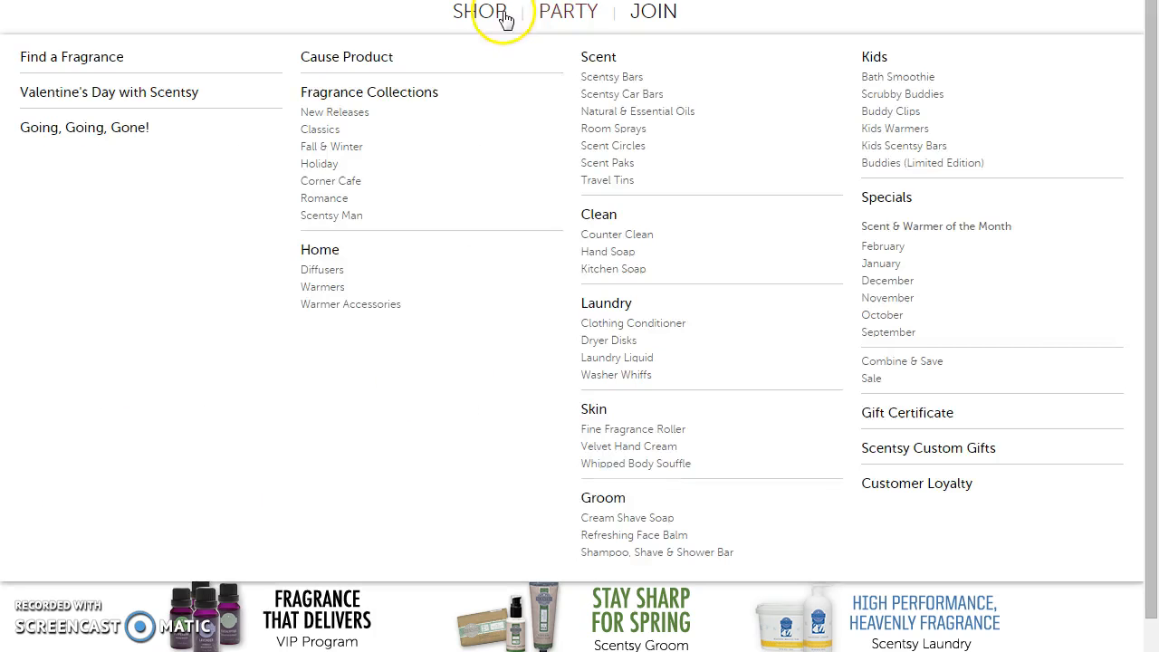
right_click(635, 9)
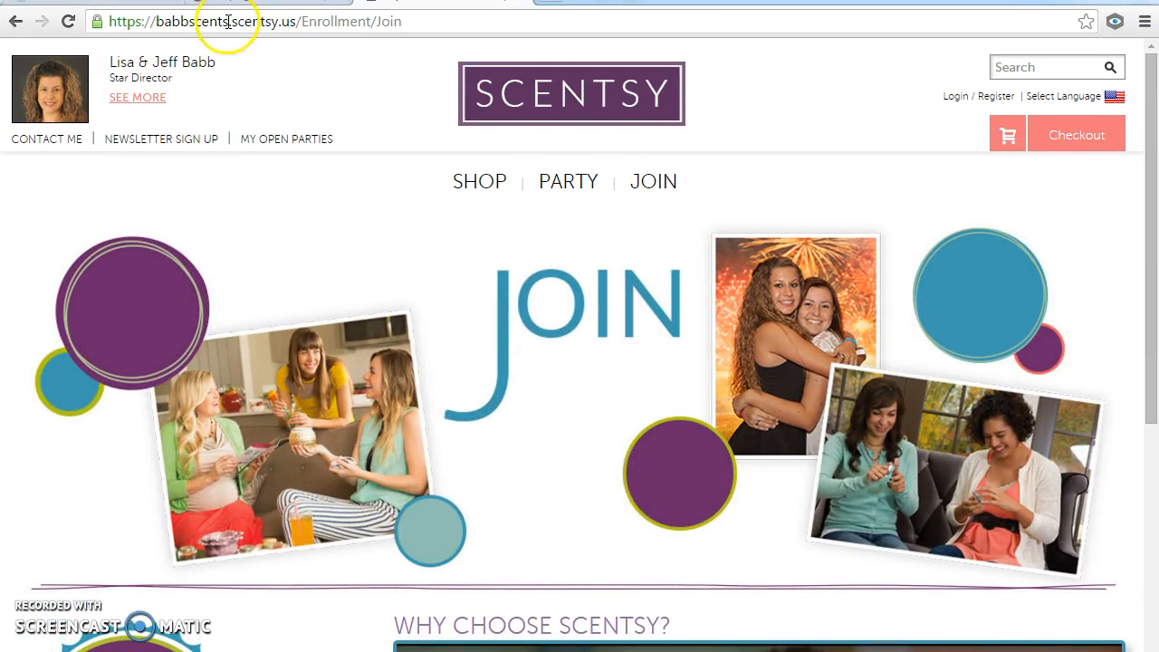
click(228, 21)
right_click(228, 21)
click(272, 85)
click(271, 4)
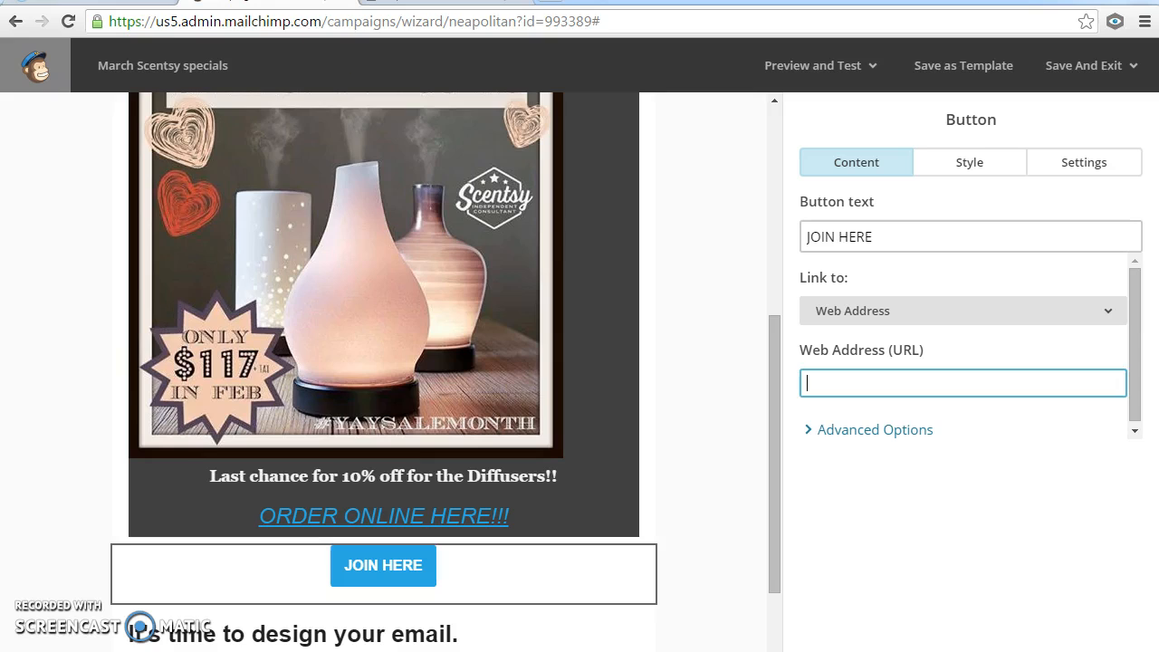
key(ctrl+v)
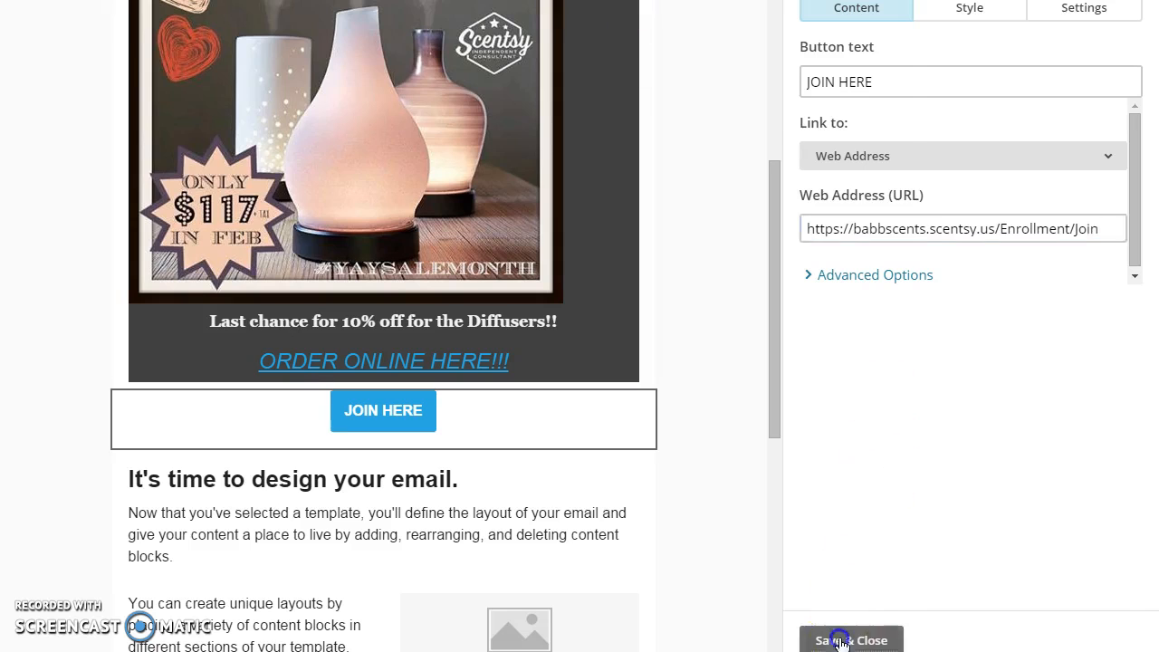
click(833, 639)
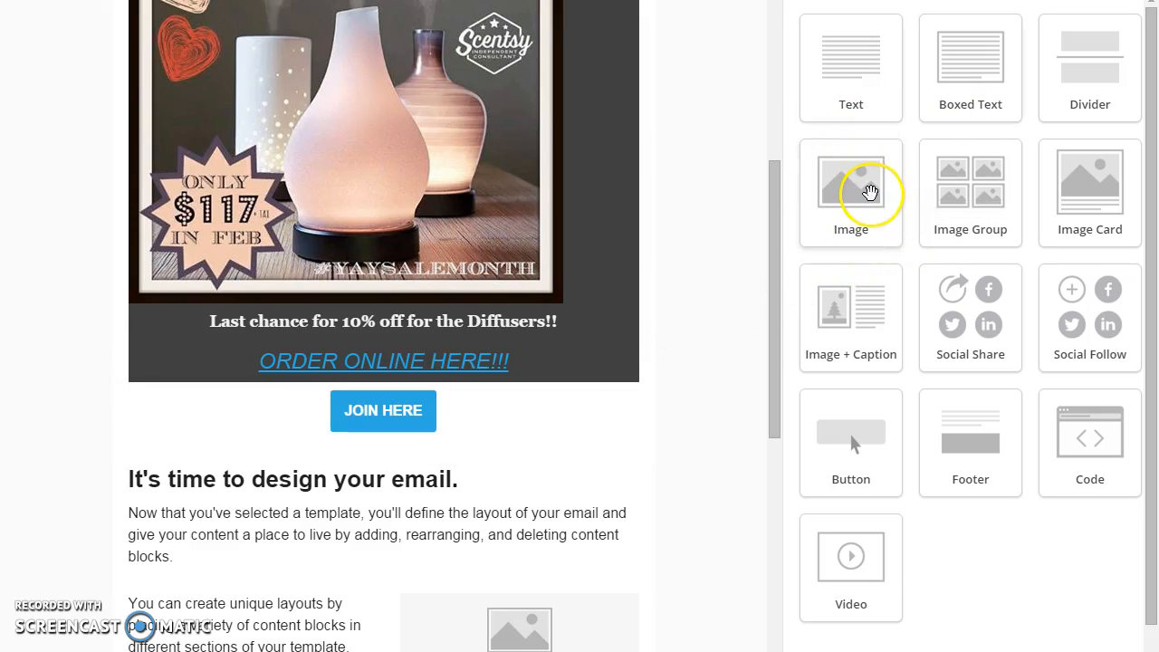
Step: Insert an image block above the JOIN HERE button, fill it with the "join feb 16" image, and save it
click(856, 205)
drag(856, 205, 401, 339)
click(946, 84)
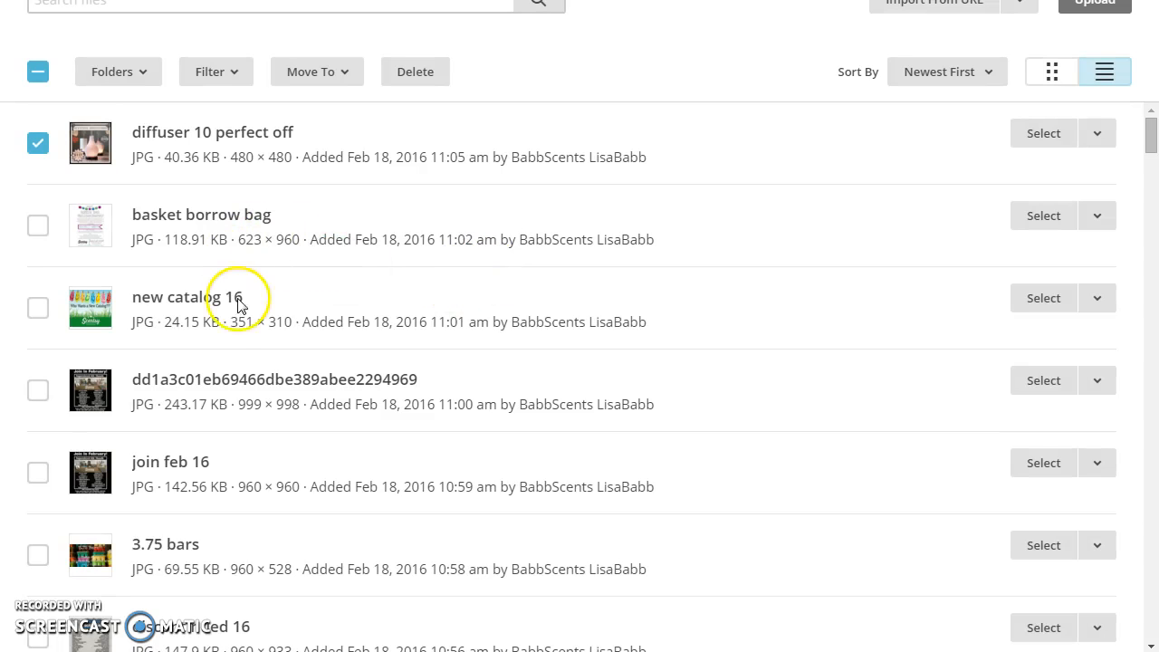
scroll(237, 378, down, 1)
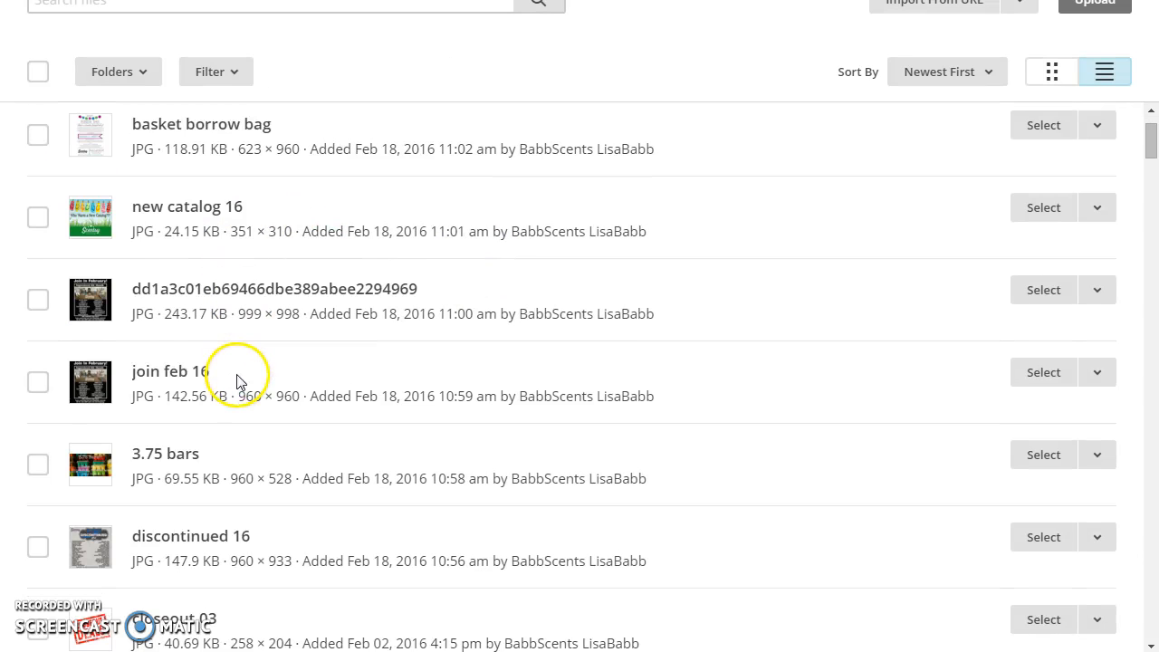
click(40, 382)
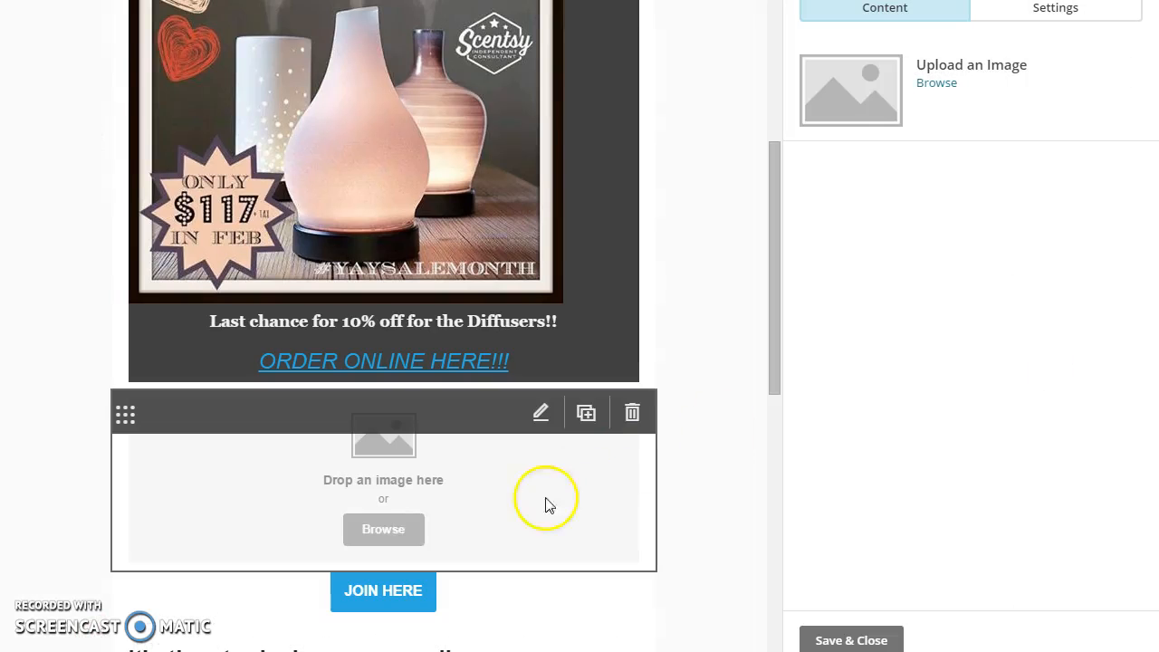
click(843, 641)
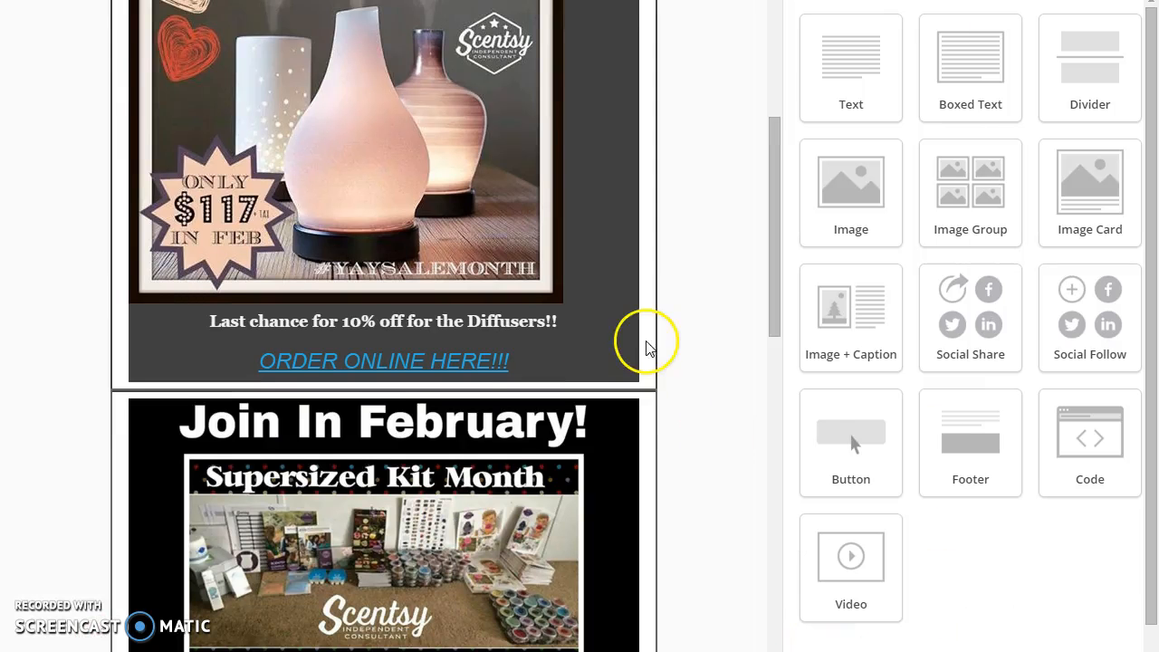
scroll(552, 370, down, 3)
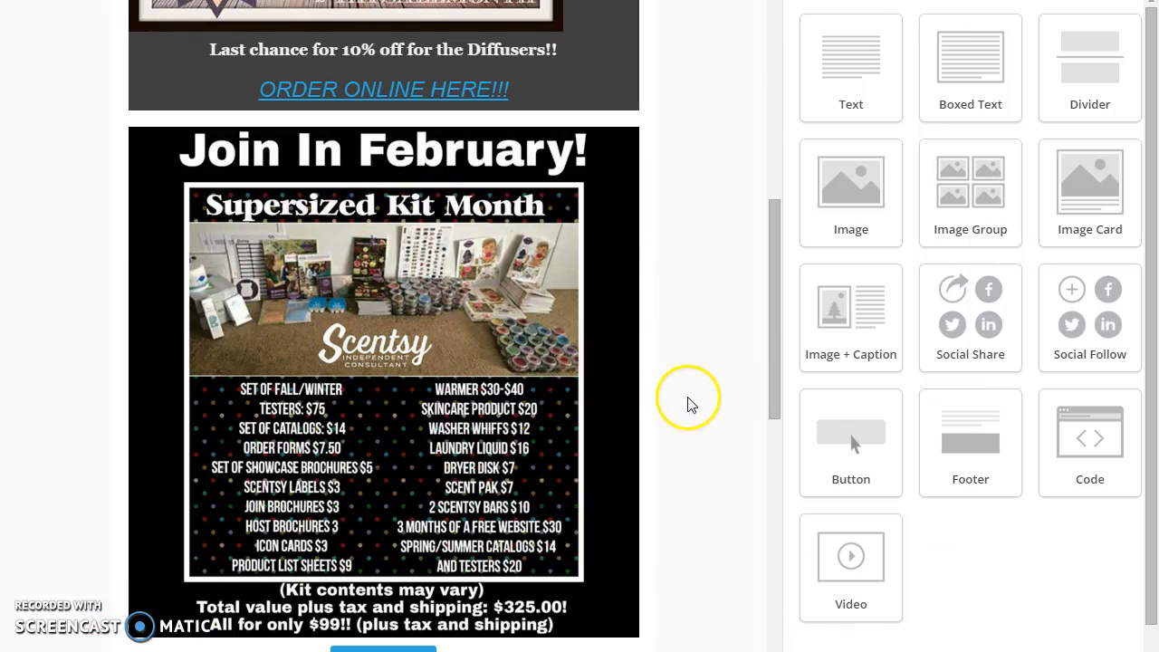
scroll(697, 395, down, 1)
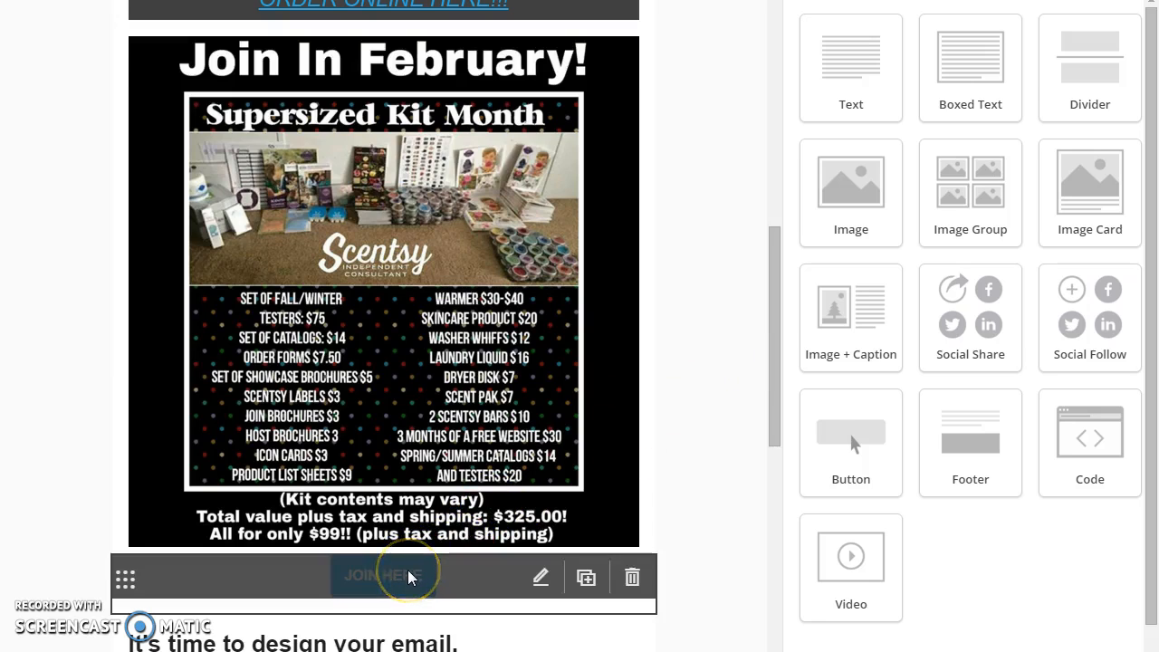
click(444, 0)
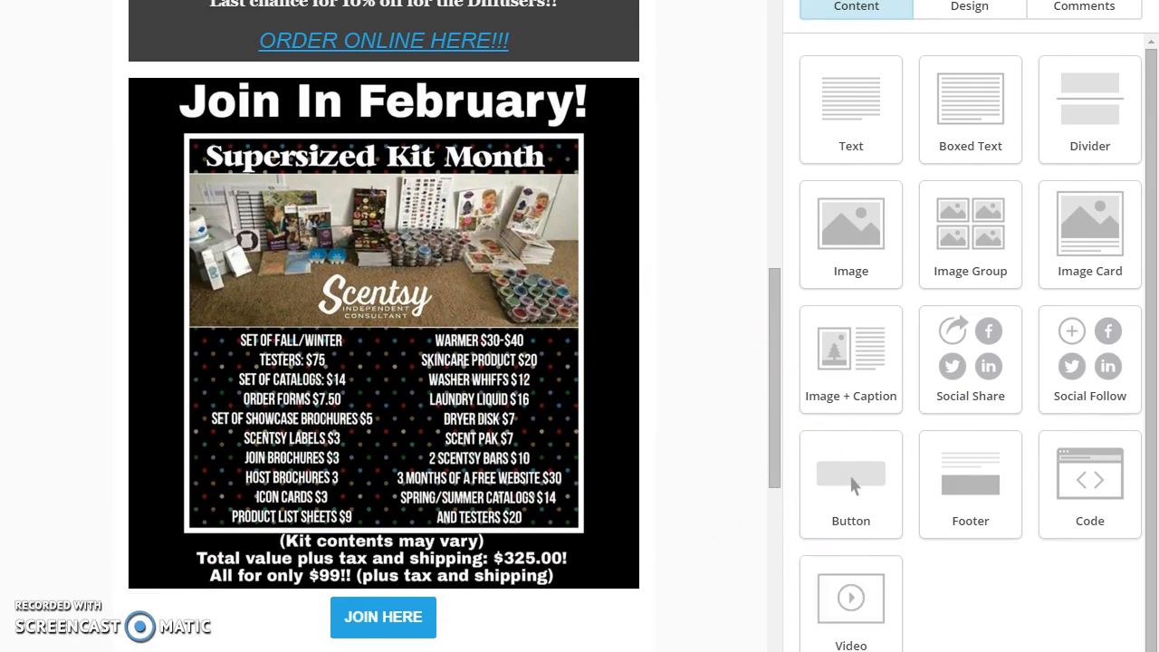
scroll(665, 312, down, 1)
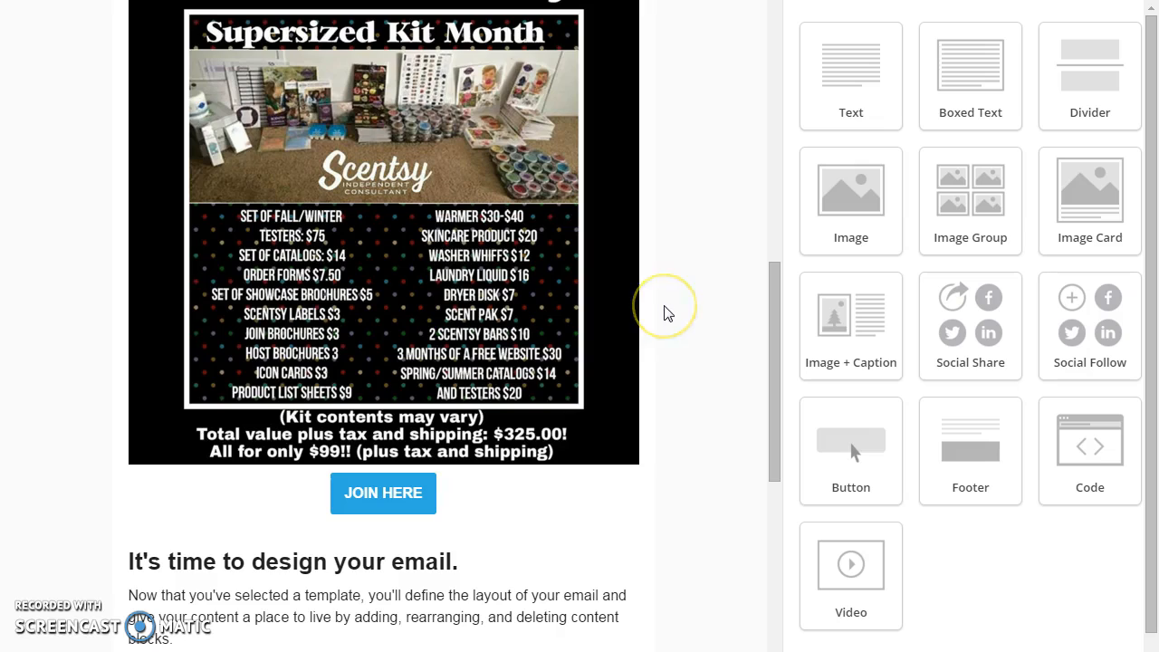